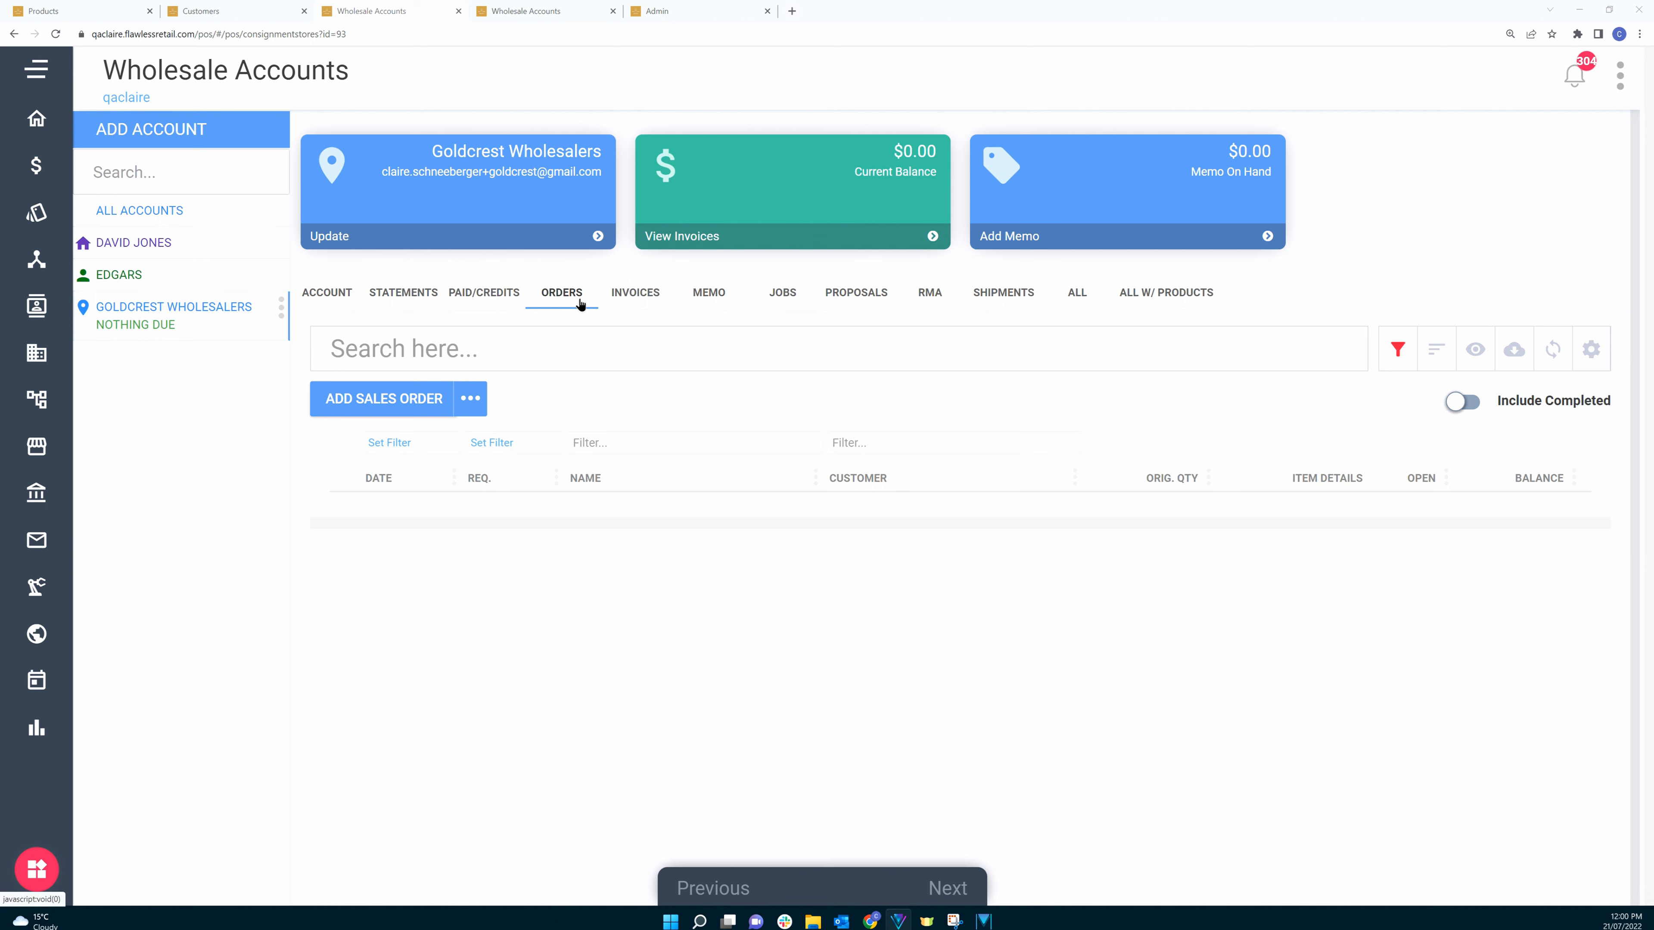
- Create a trunkshow sales order for Goldcrest Wholesalers with Edgars as the source account, keeping the default location description
click(479, 403)
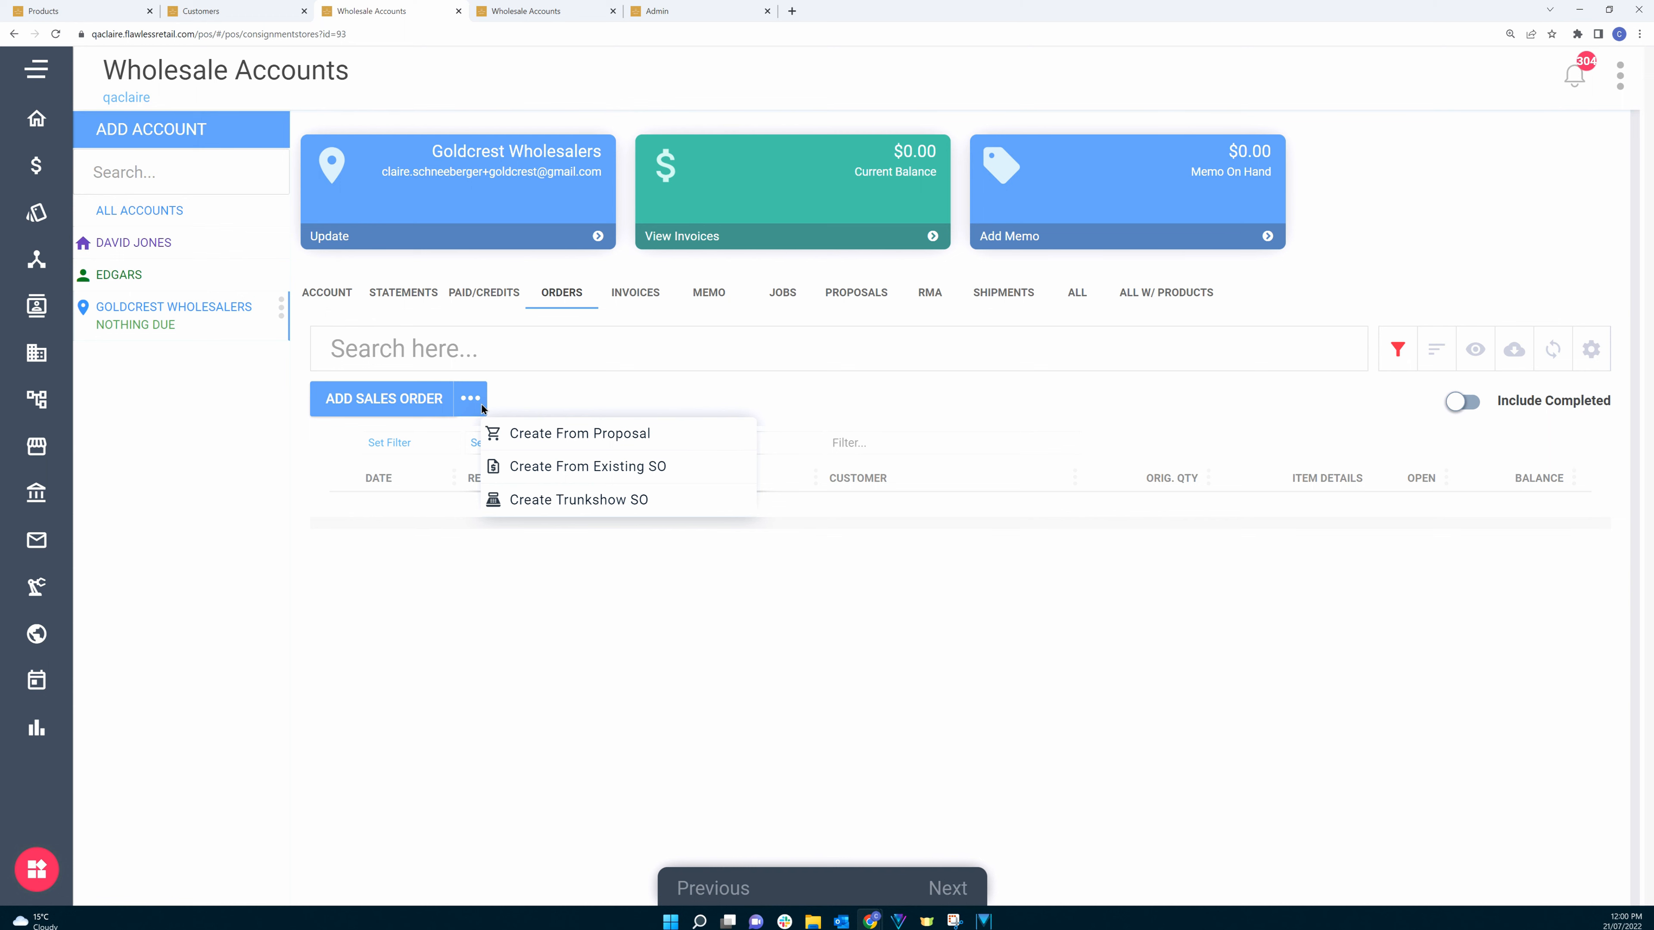
click(548, 501)
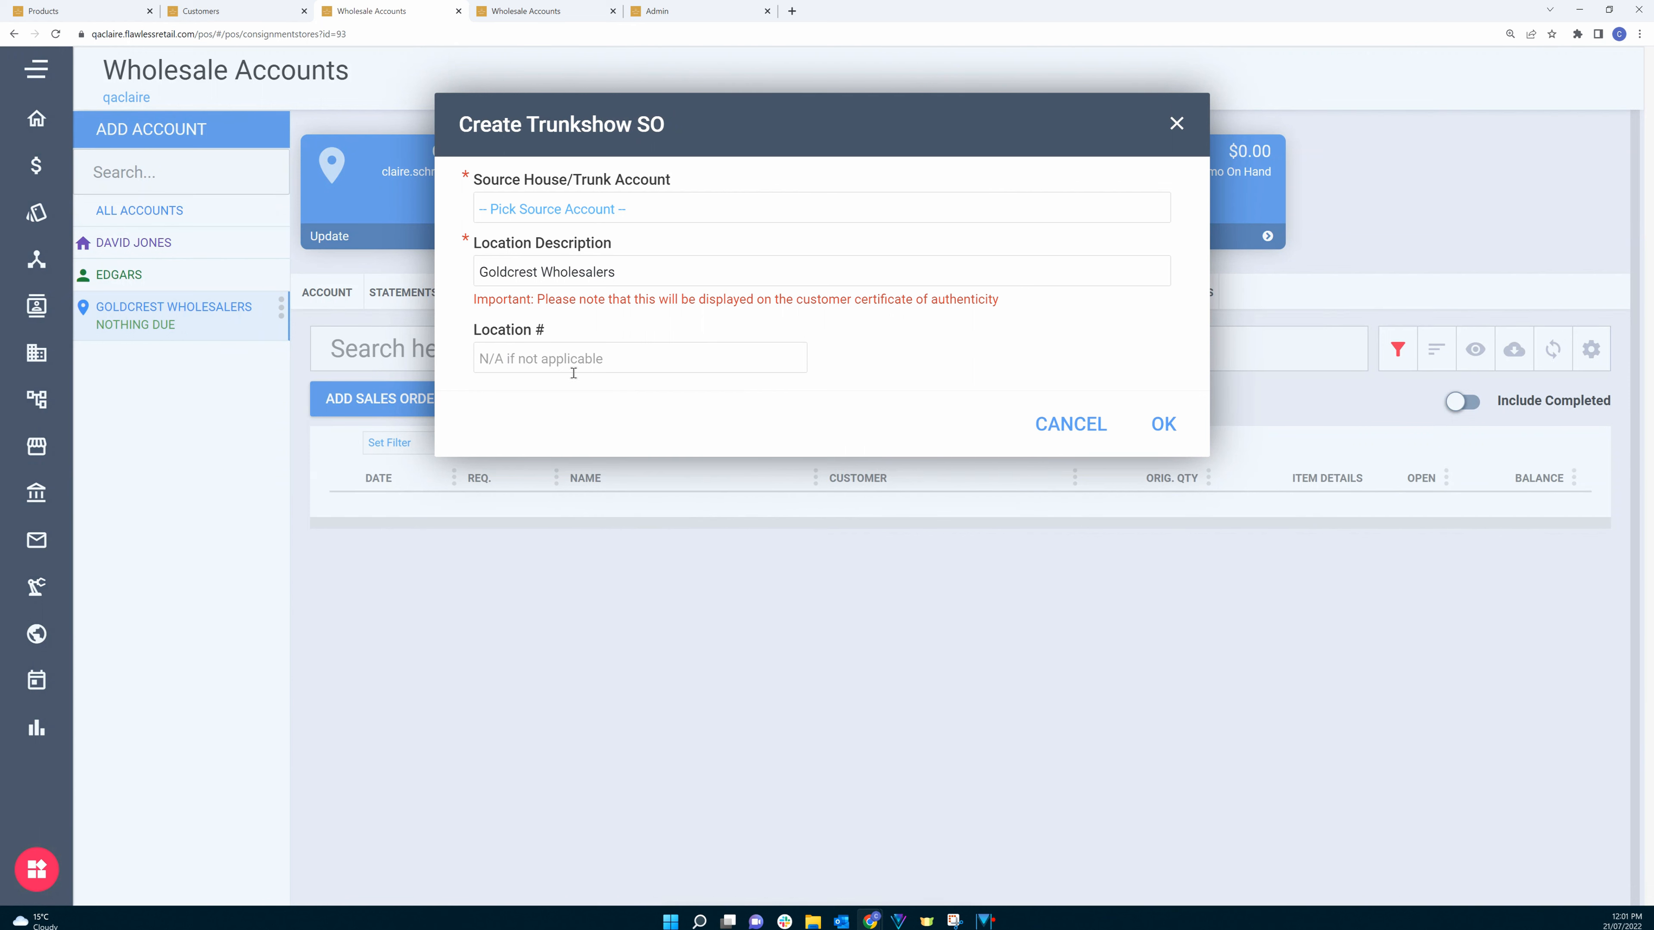
click(566, 212)
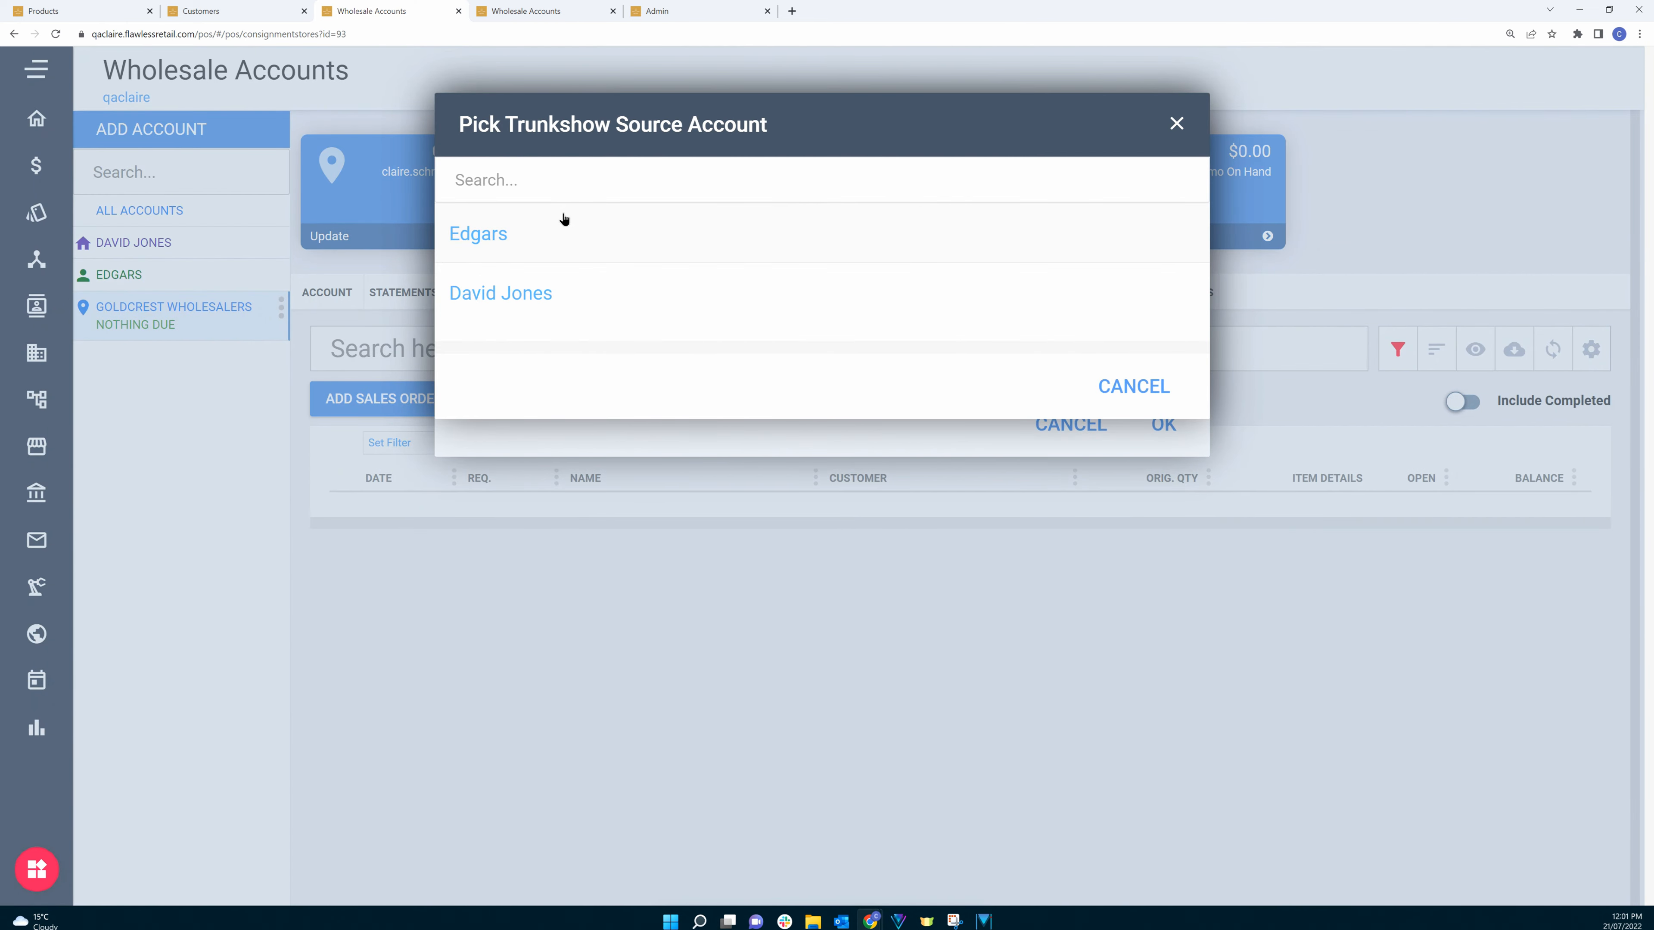
click(486, 236)
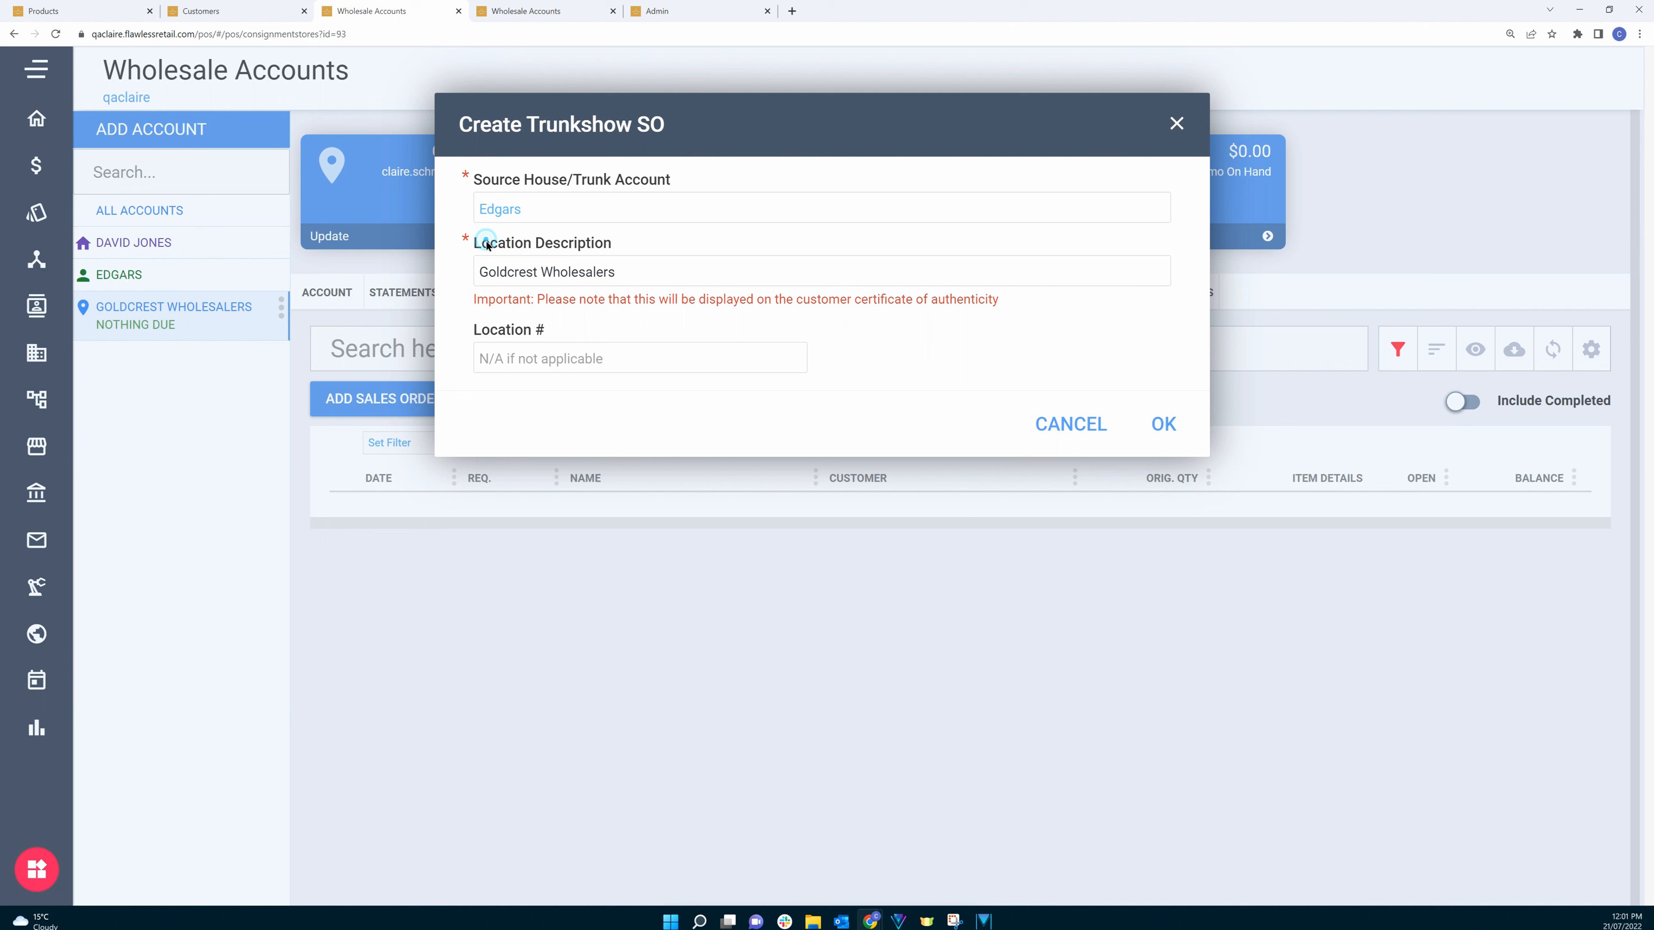
drag(623, 274, 481, 273)
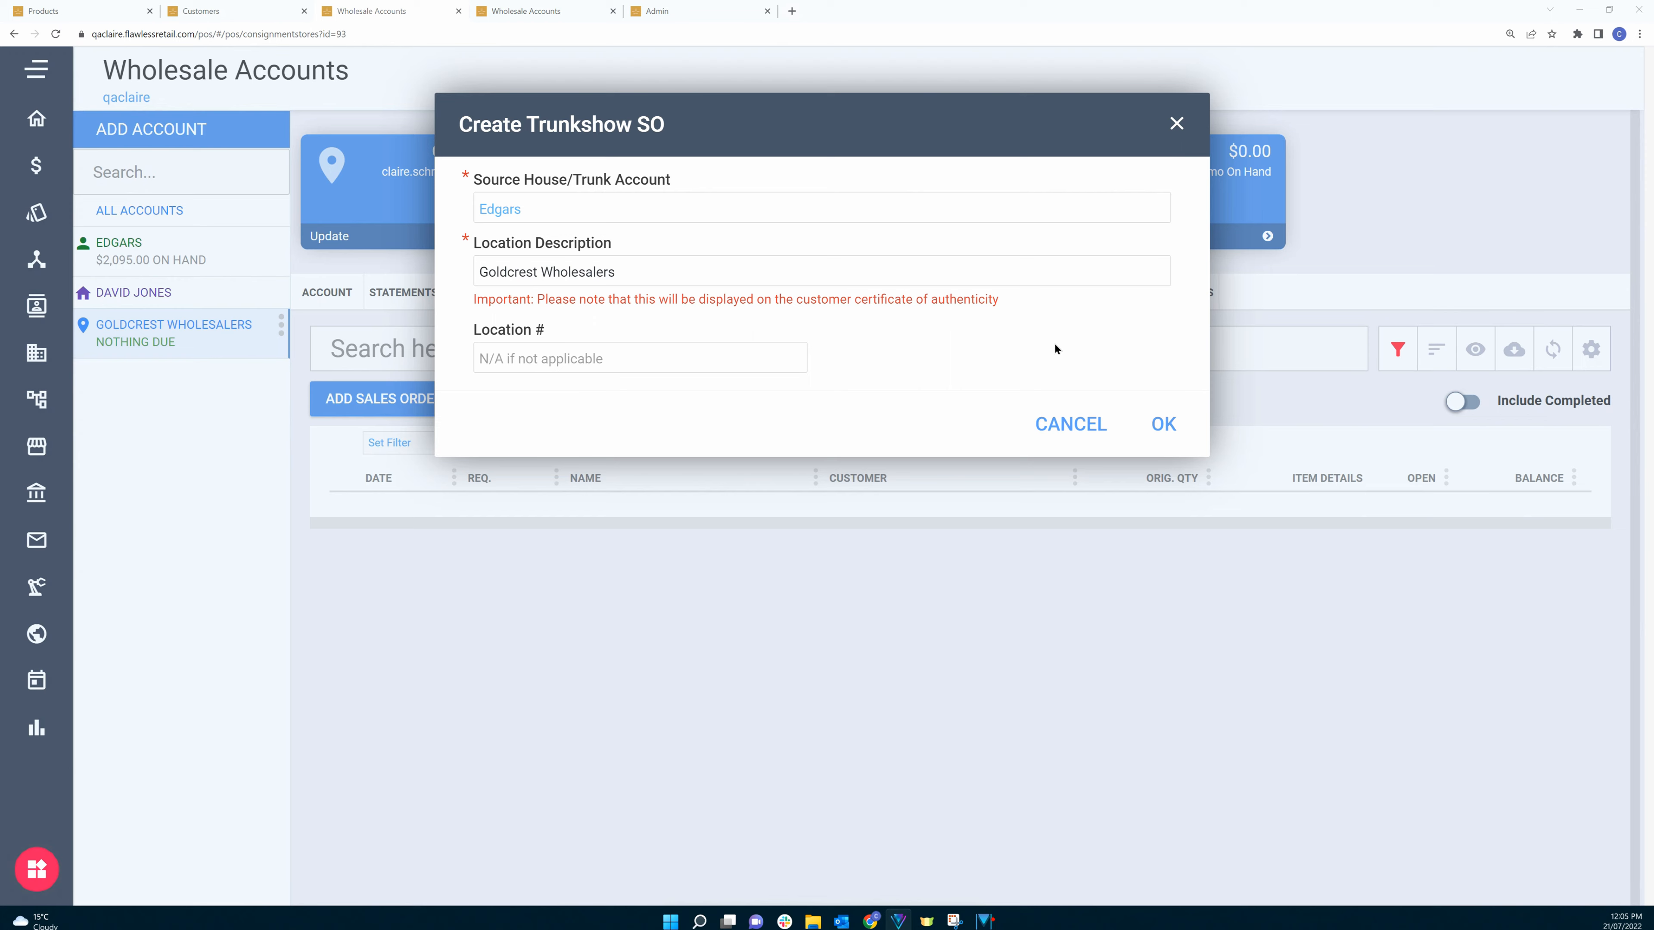
click(1164, 424)
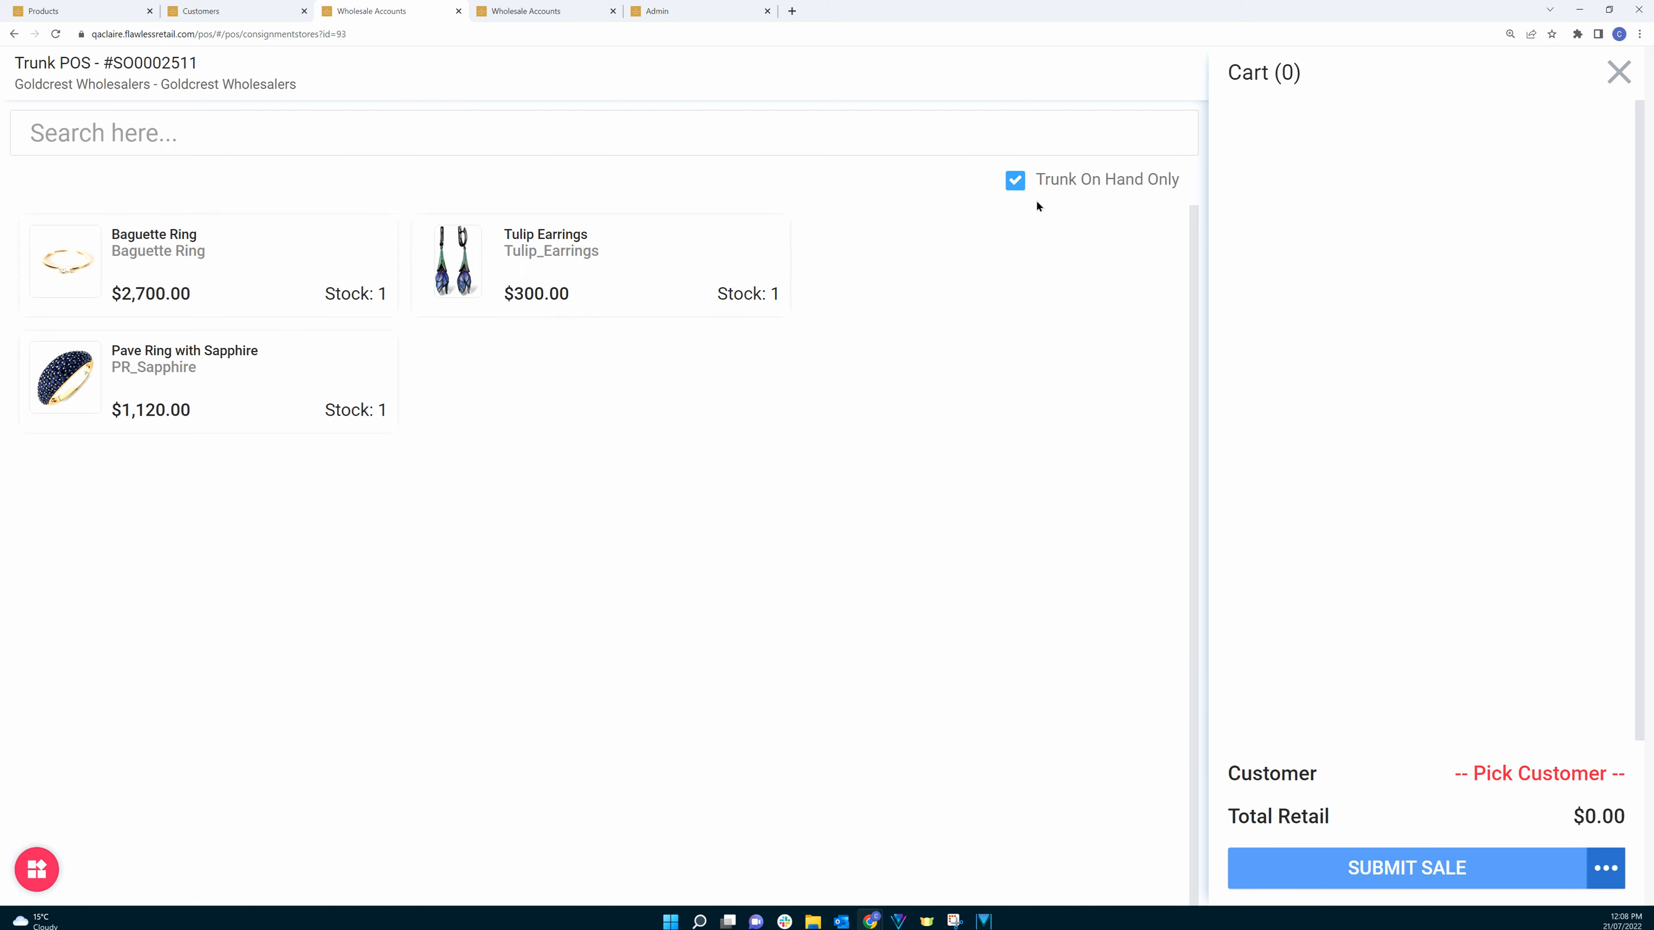
- Include products not on hand, add the Citrine Stud Earrings to the cart, and try to deselect their Special Order option
click(1015, 181)
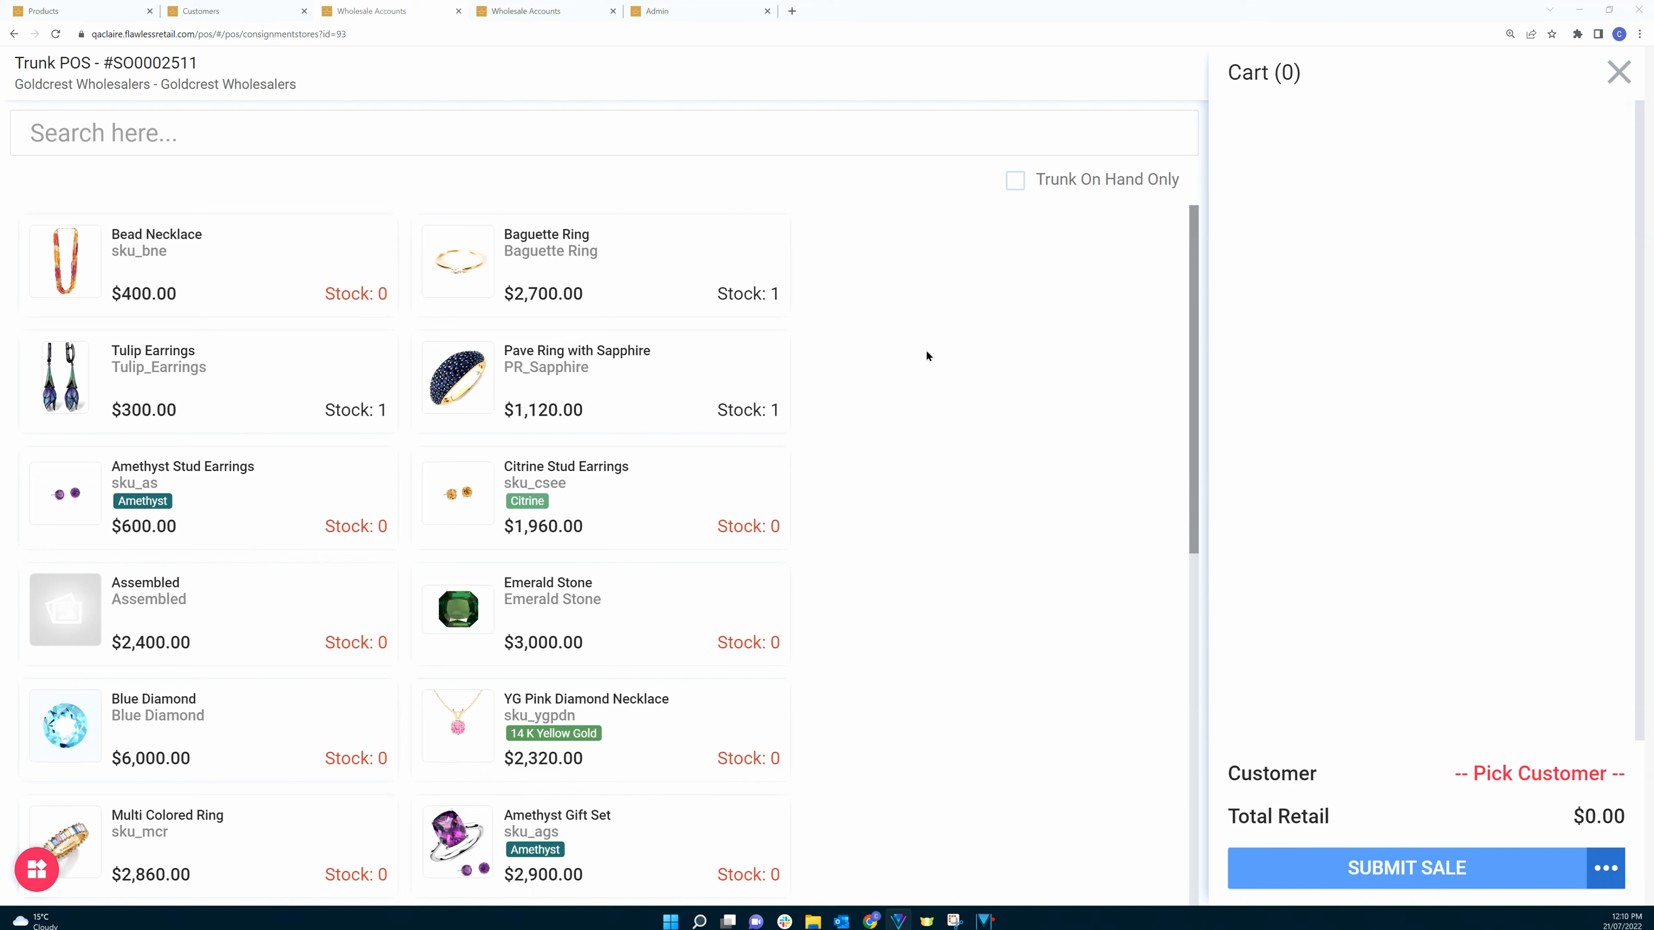
click(644, 493)
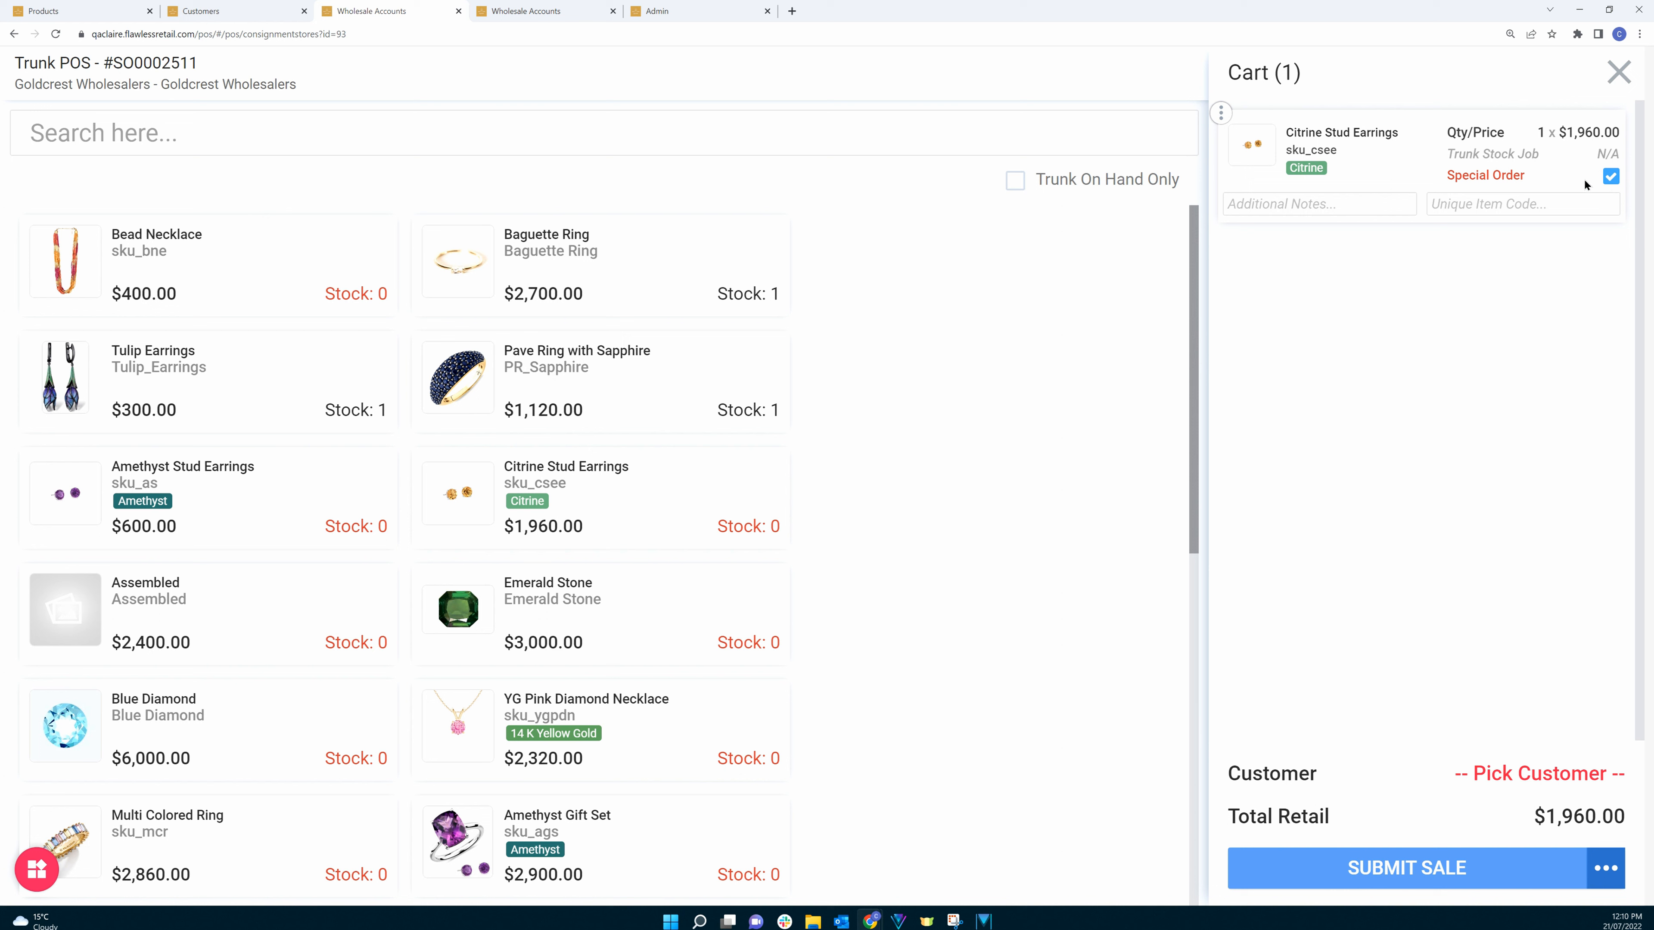
click(1611, 177)
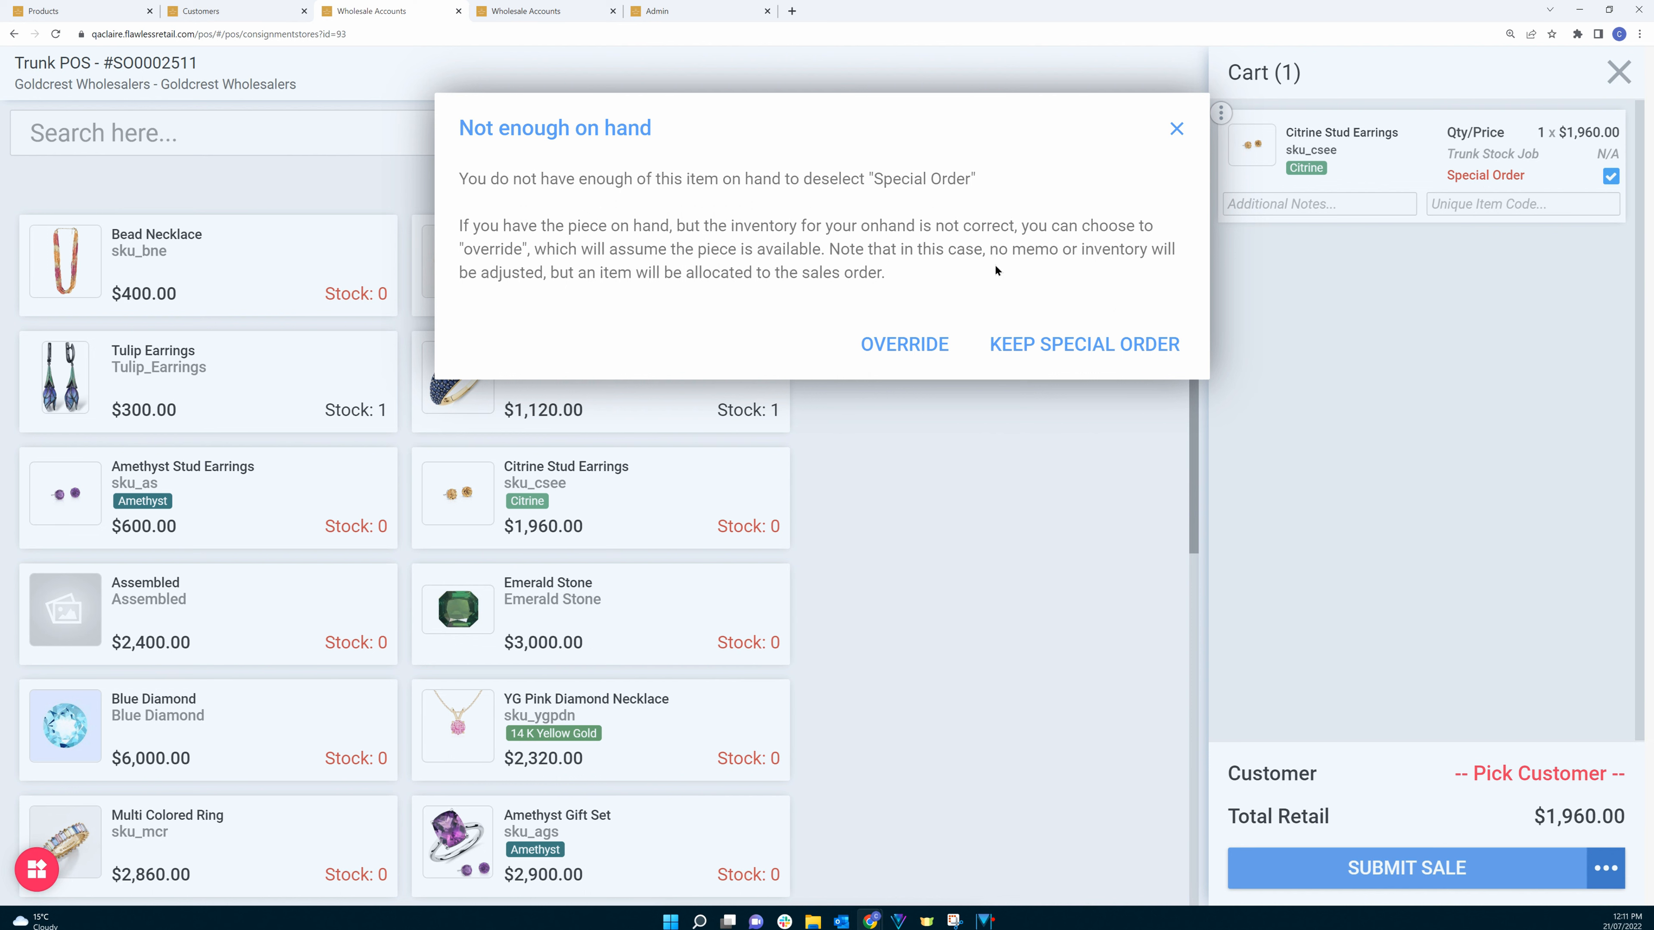
click(1074, 345)
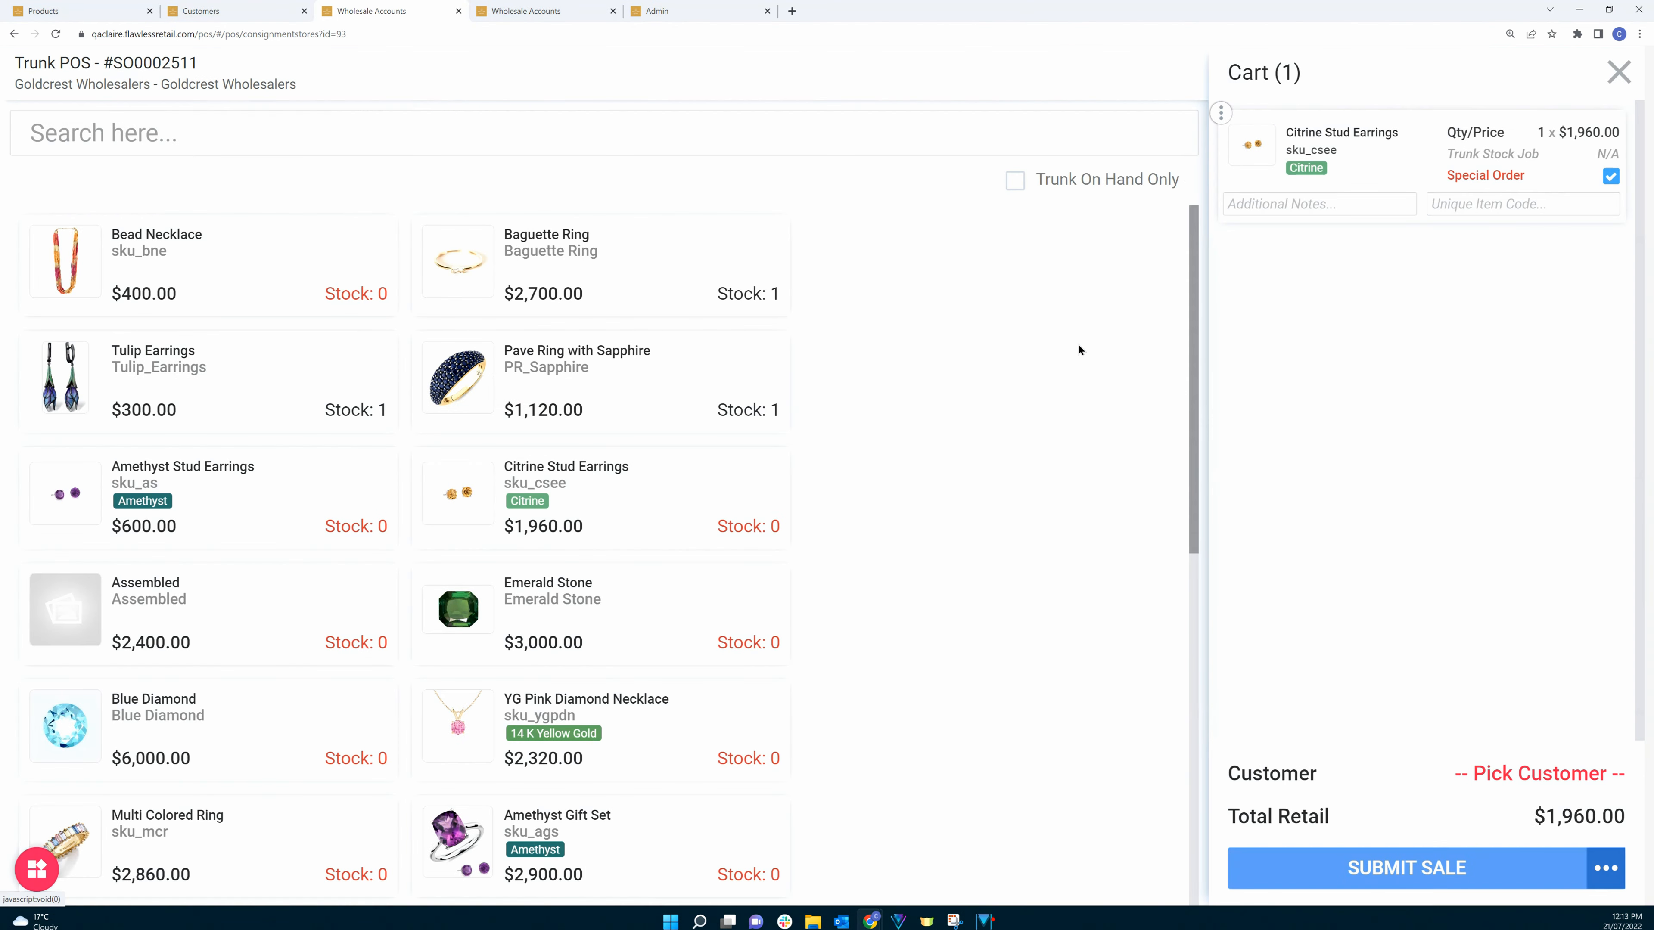
- Remove the Citrine Stud Earrings from the cart and restrict the product list to trunk on-hand items
click(1221, 114)
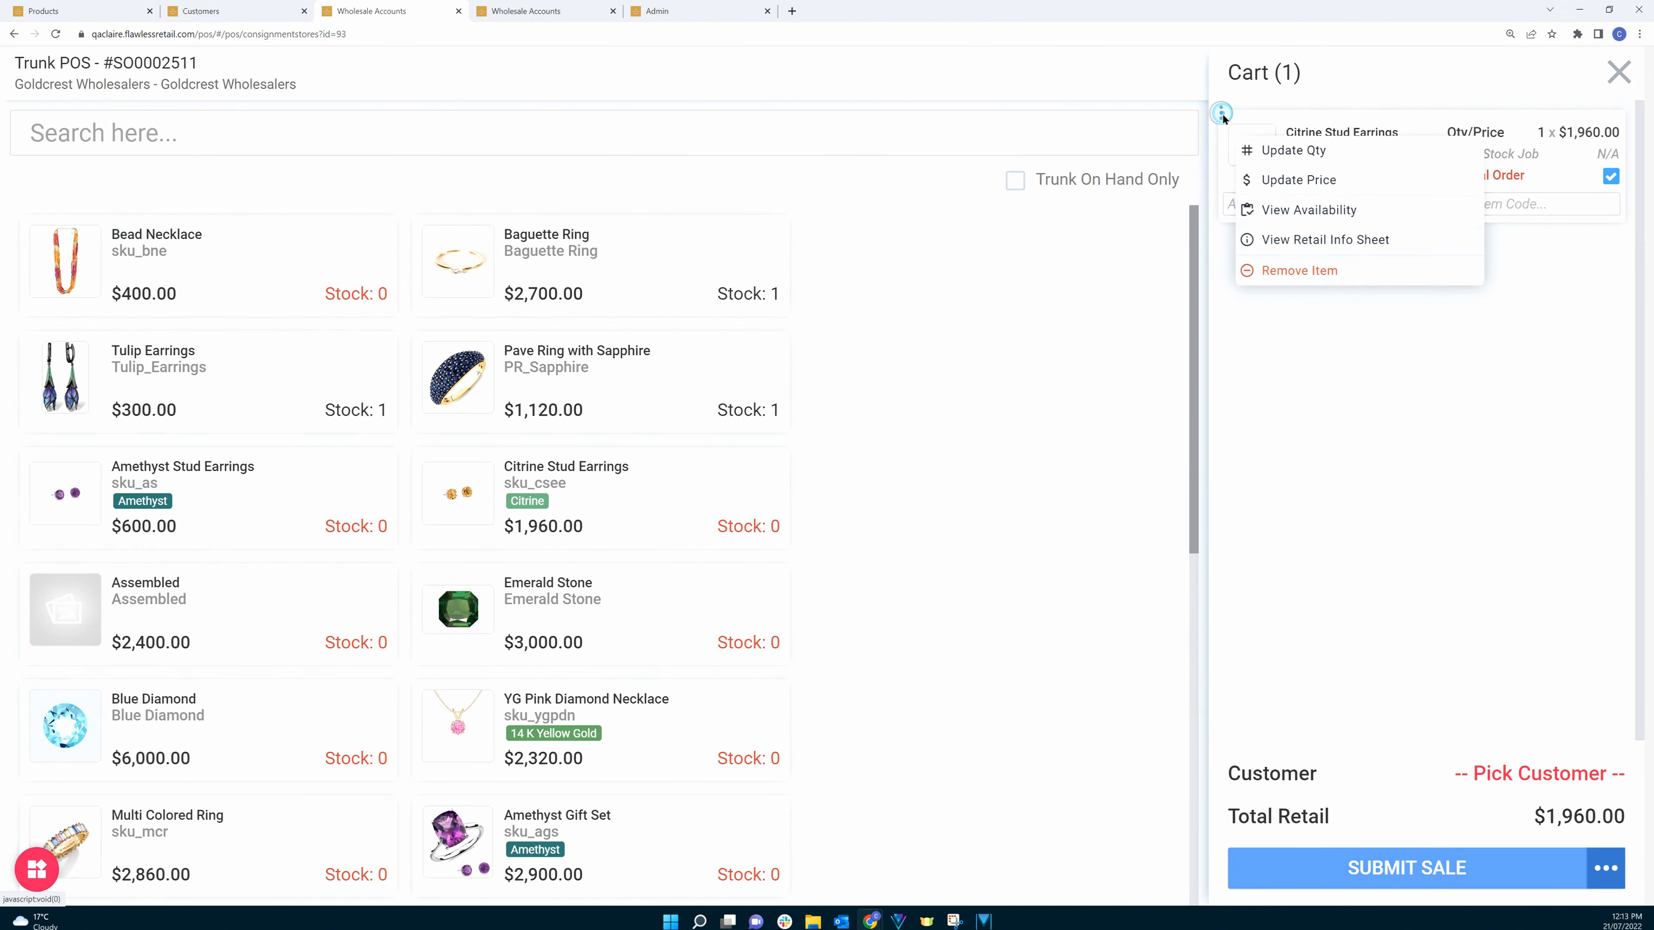
click(1283, 277)
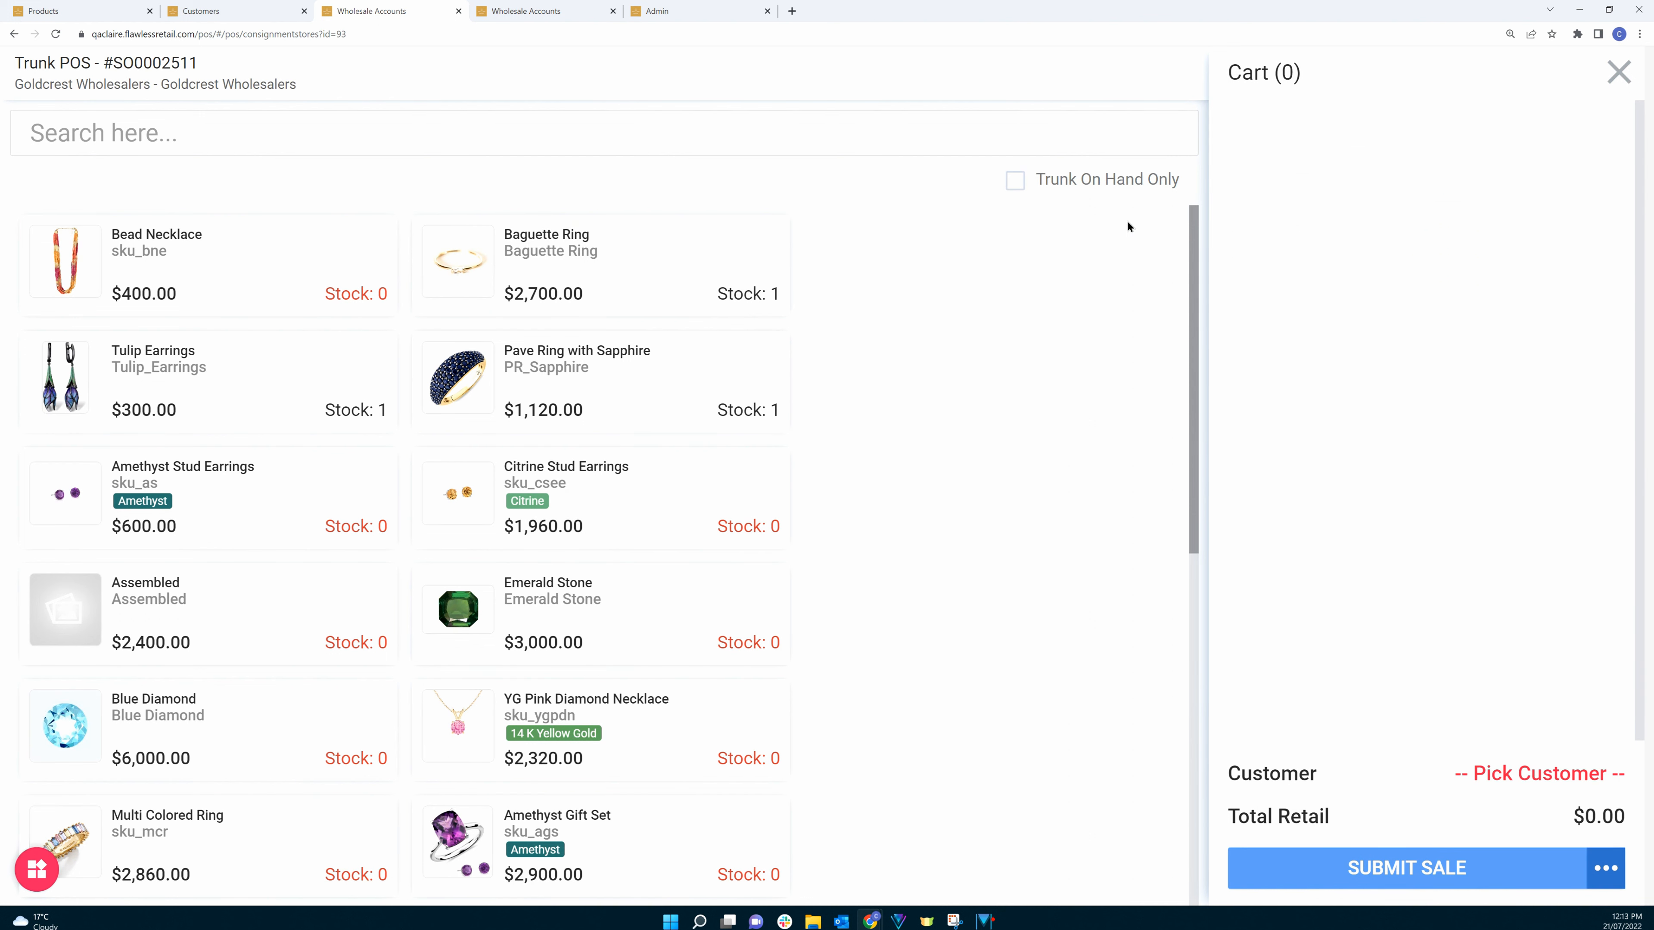
click(1017, 182)
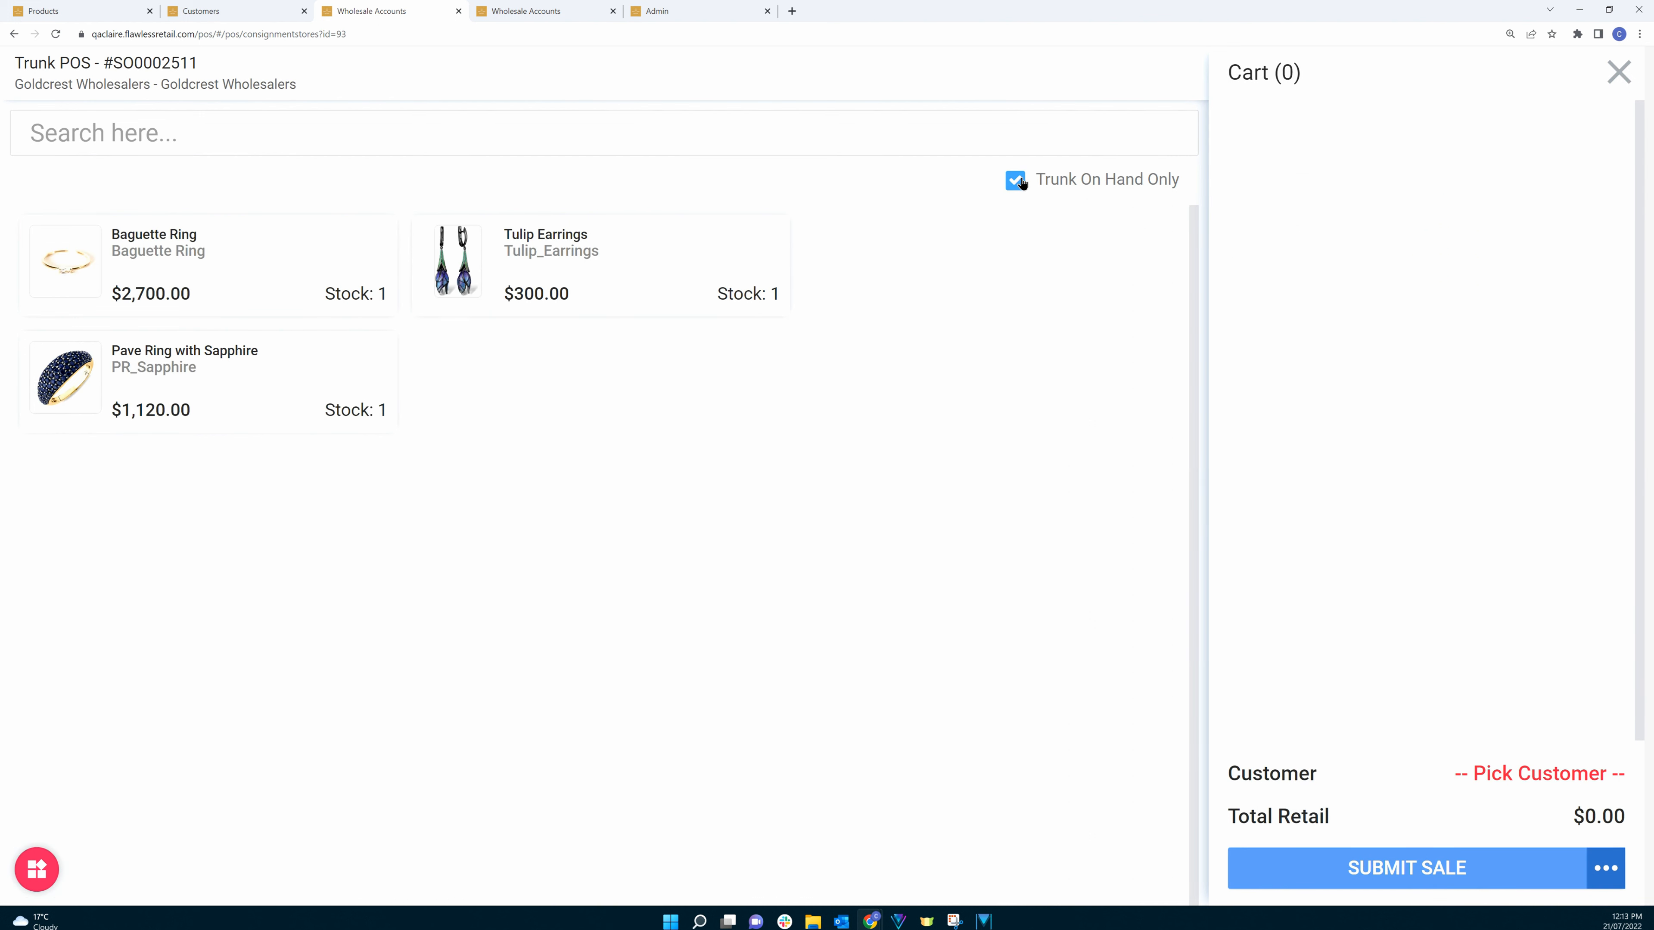
- Add the Tulip Earrings to the cart and view their item availability
click(597, 265)
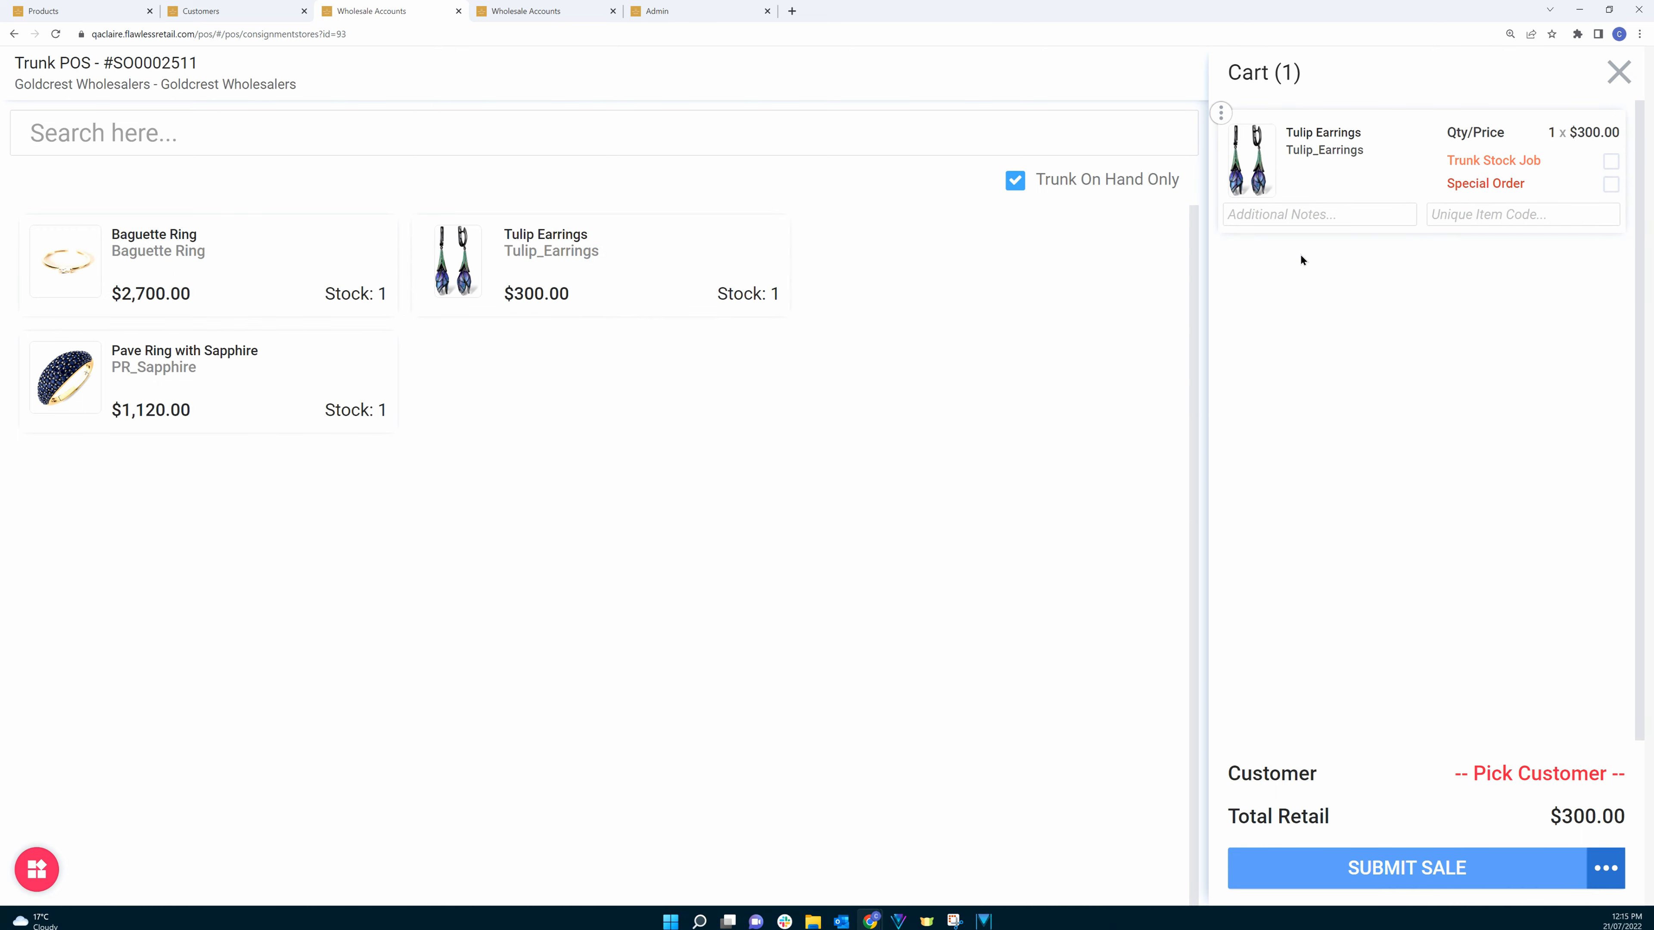
click(1221, 114)
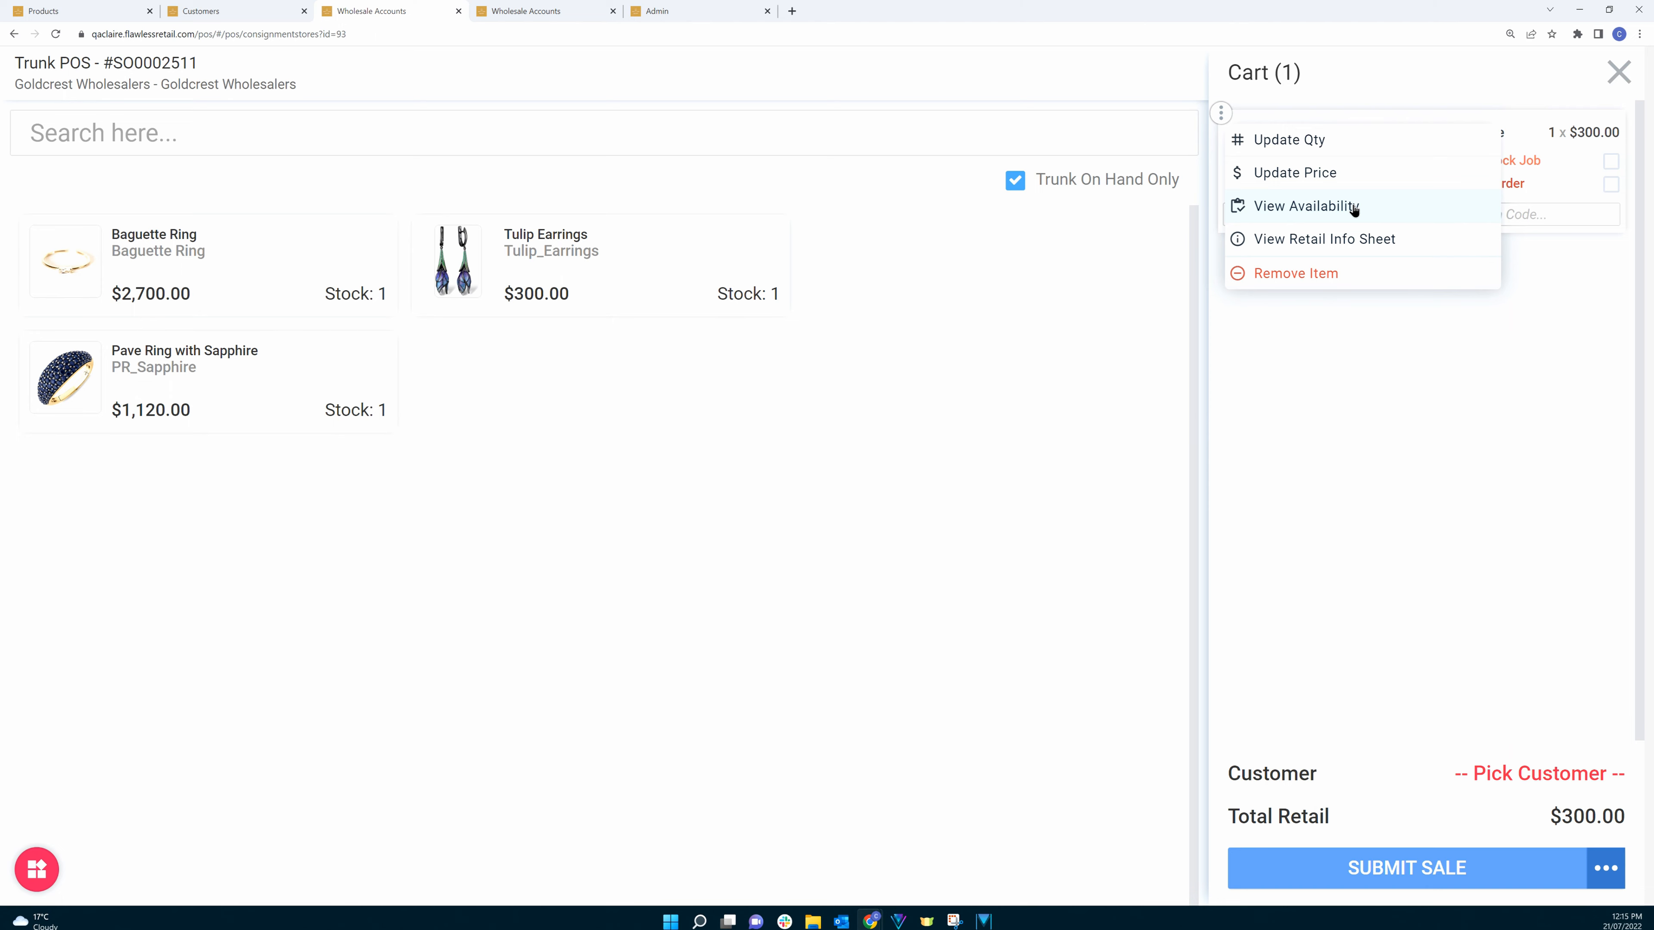
click(1305, 206)
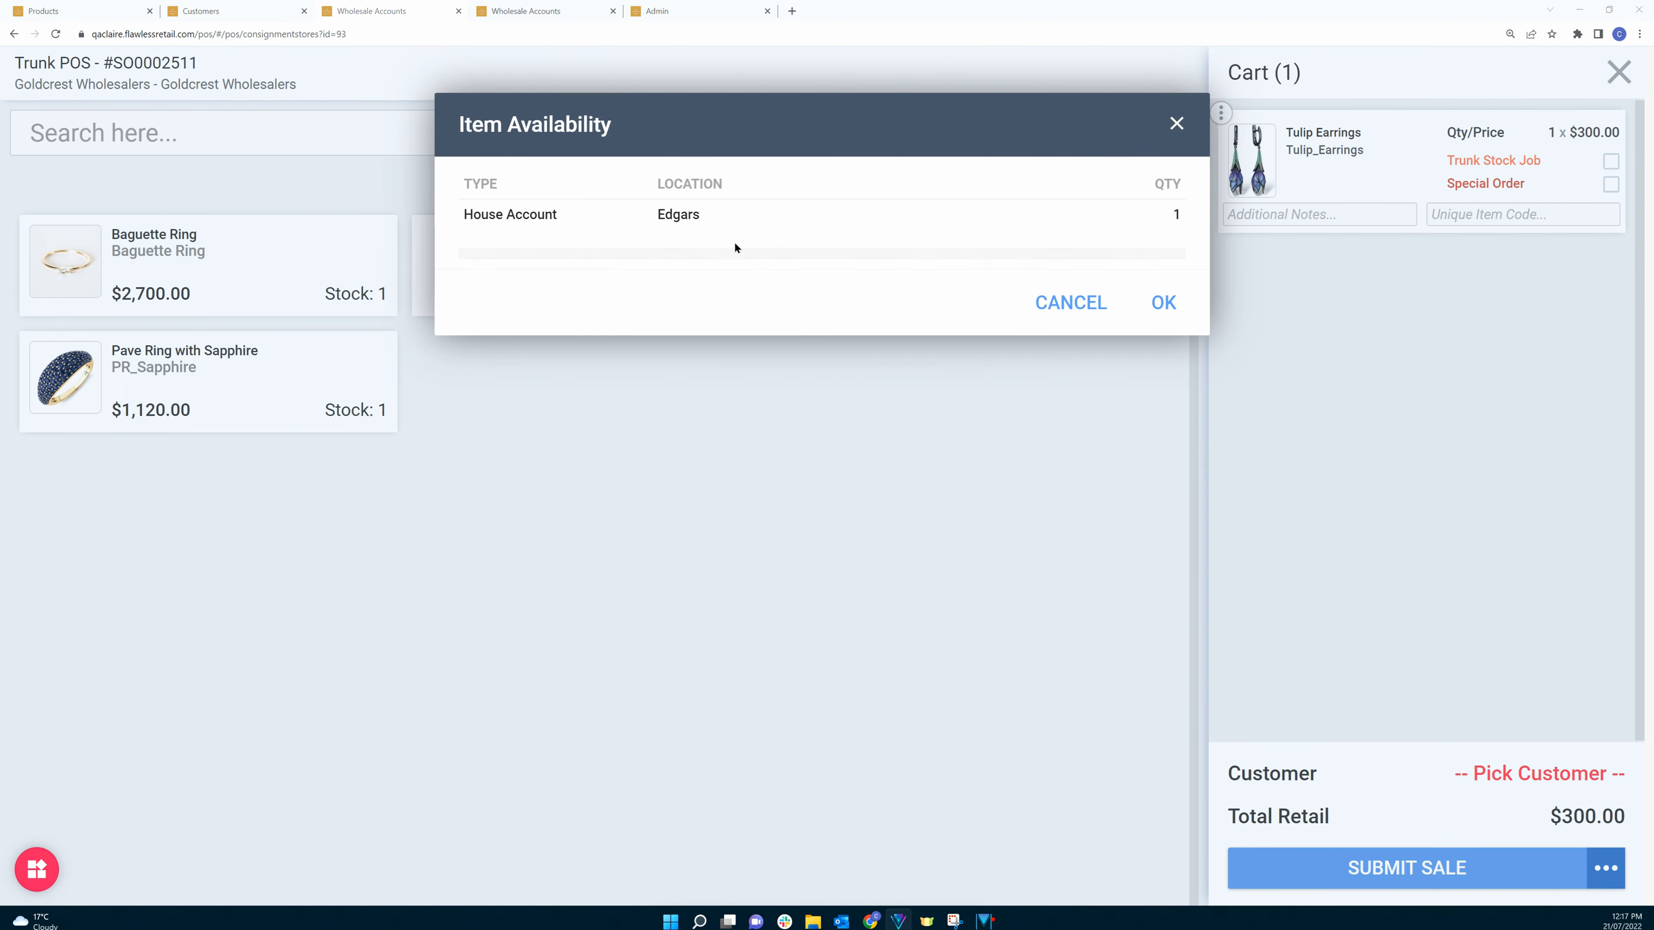
- Review the Edgars house account security and the wholesale role permissions in Admin, and return to the trunk sale with item availability closed
click(541, 13)
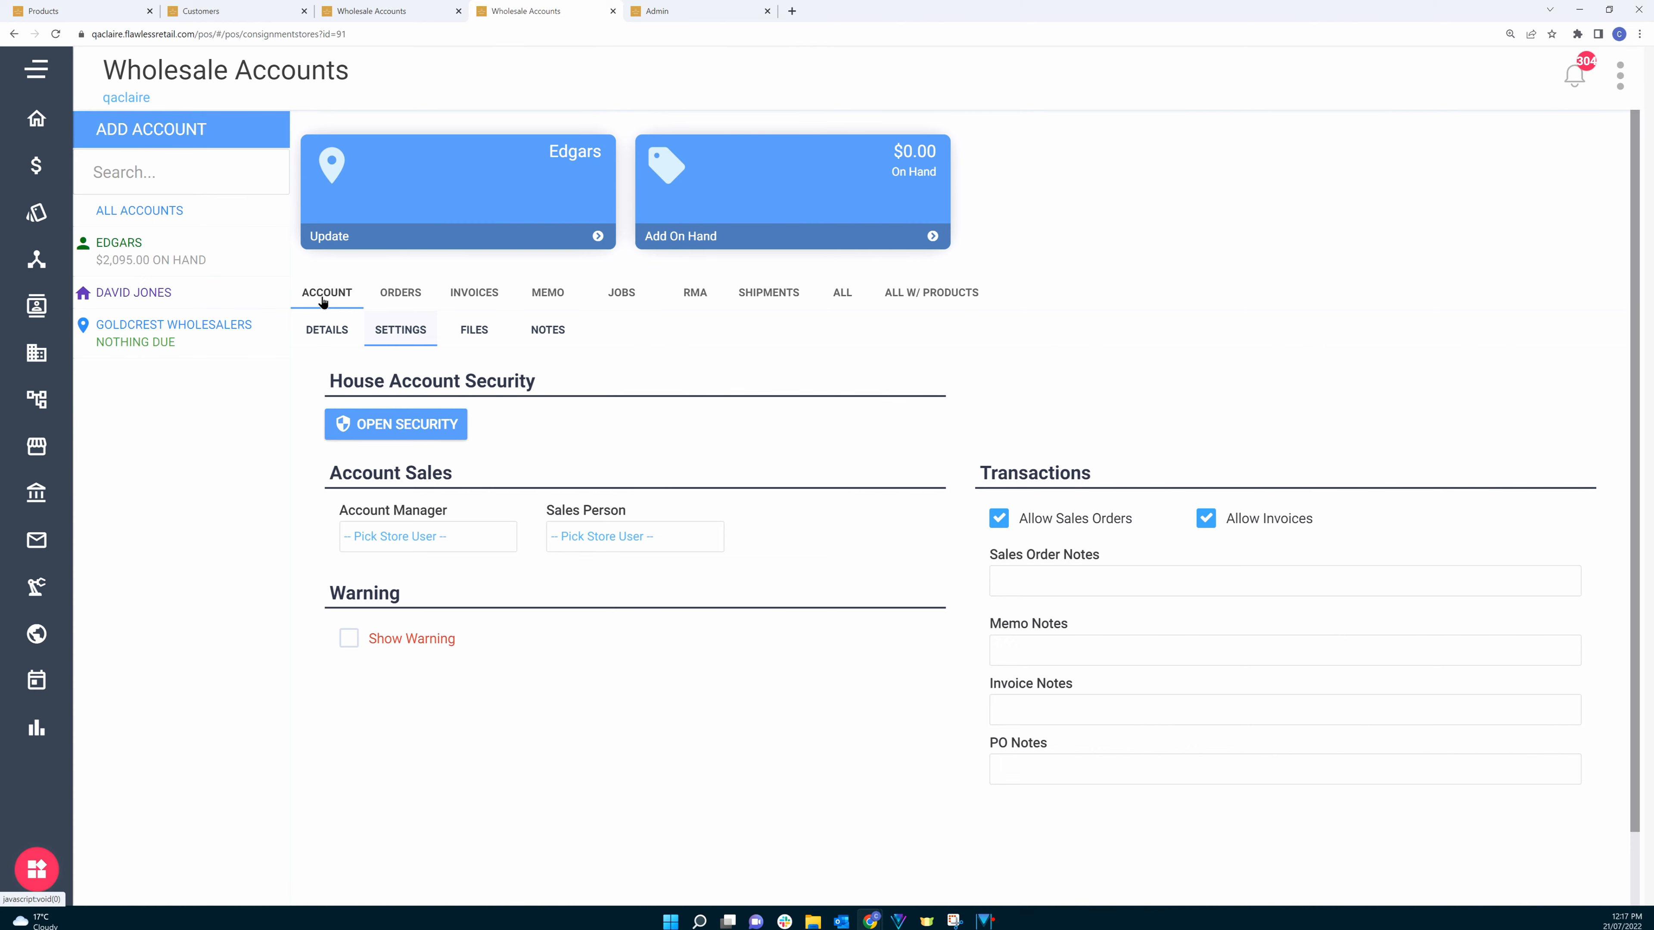
click(408, 430)
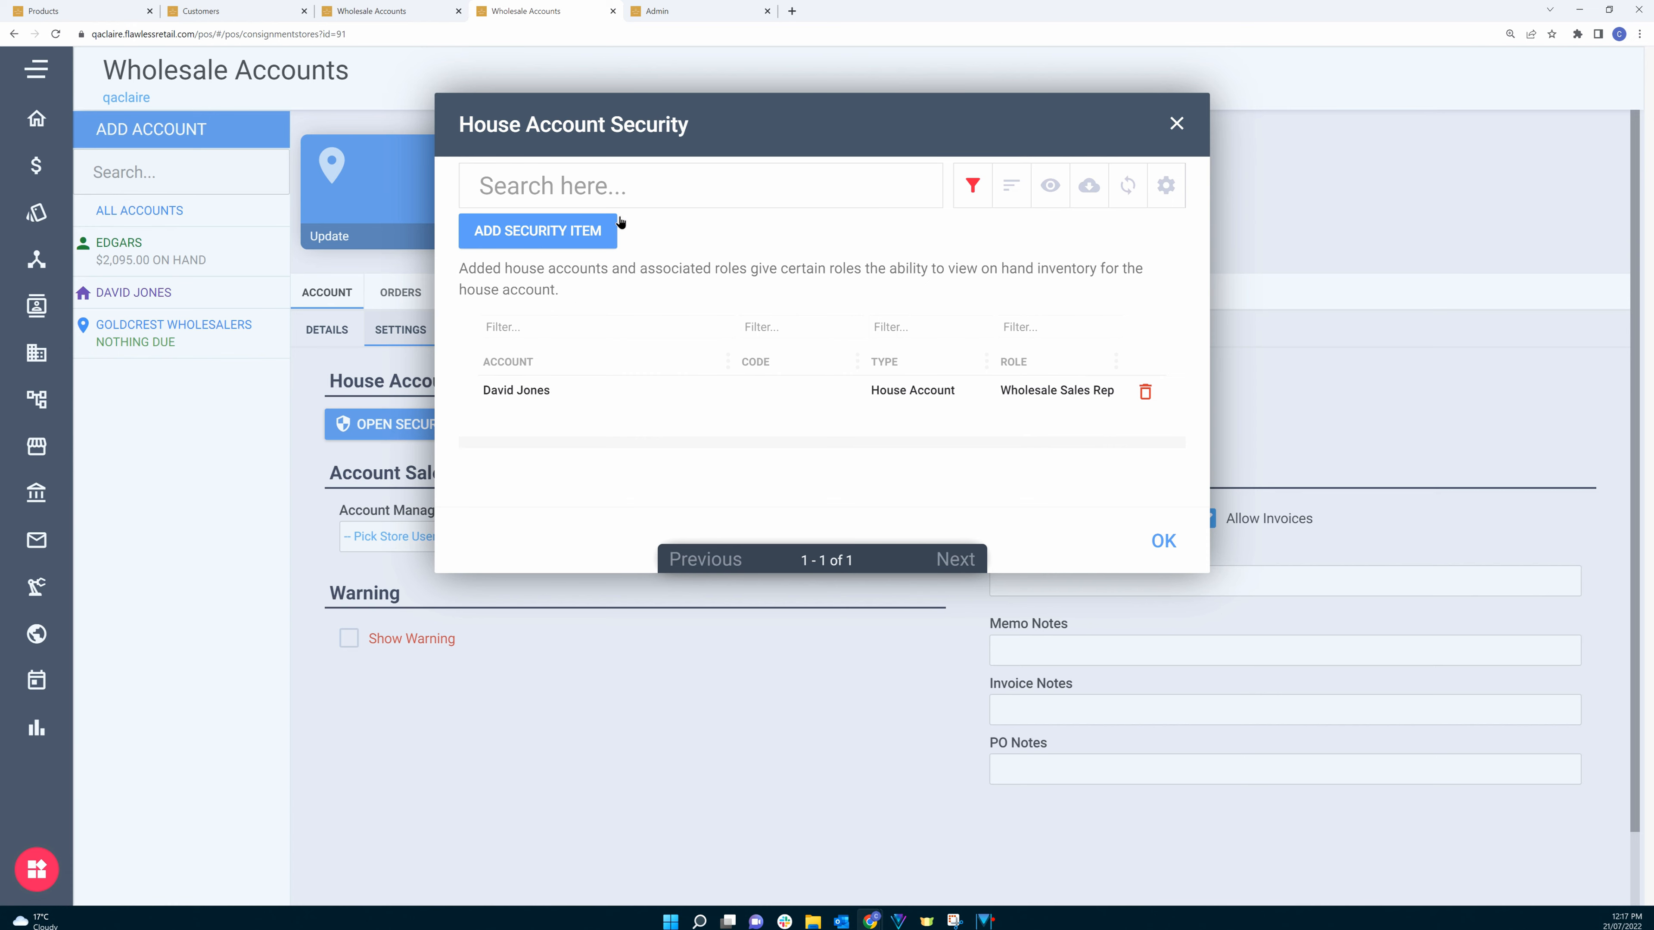
click(673, 15)
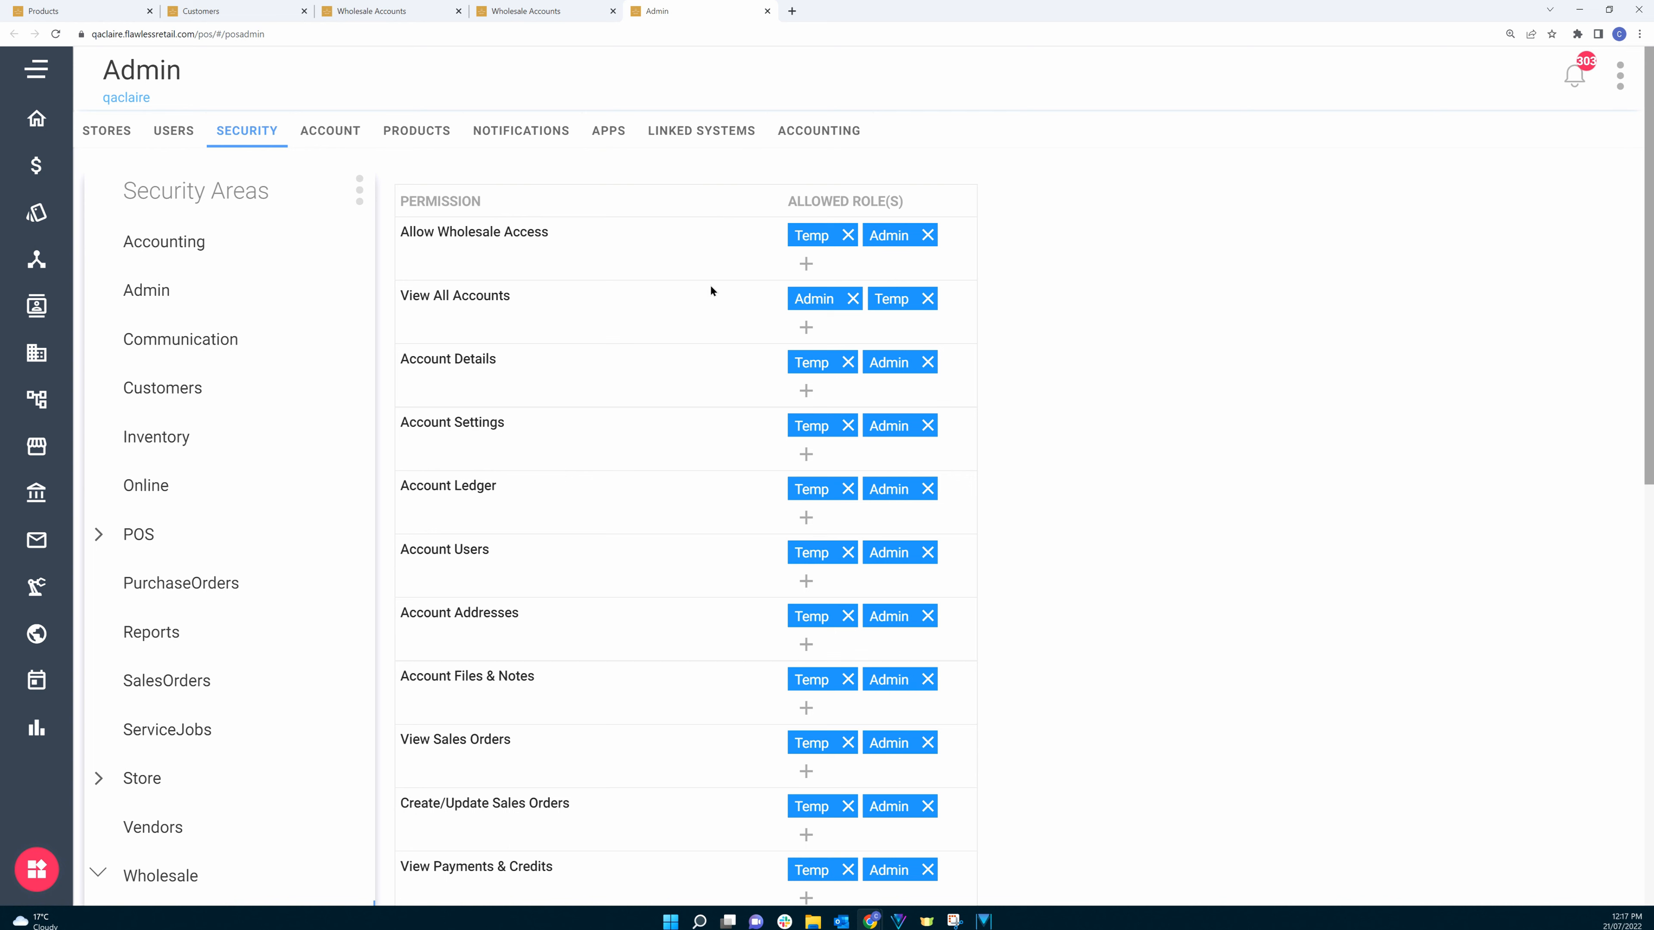
click(526, 11)
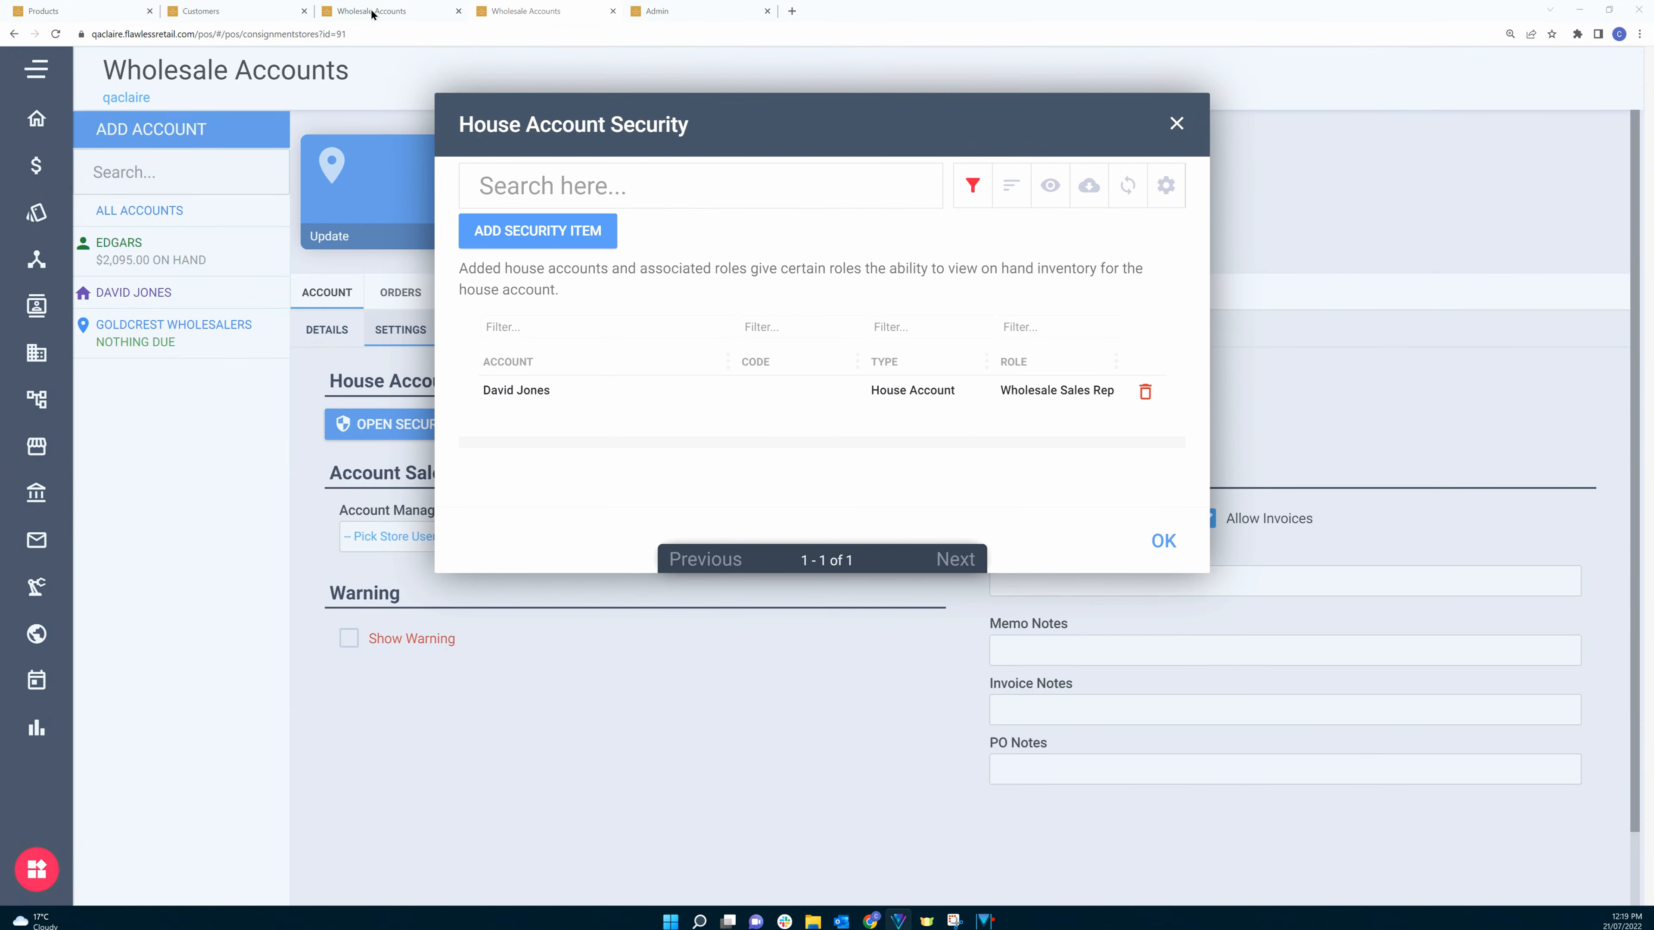
click(375, 11)
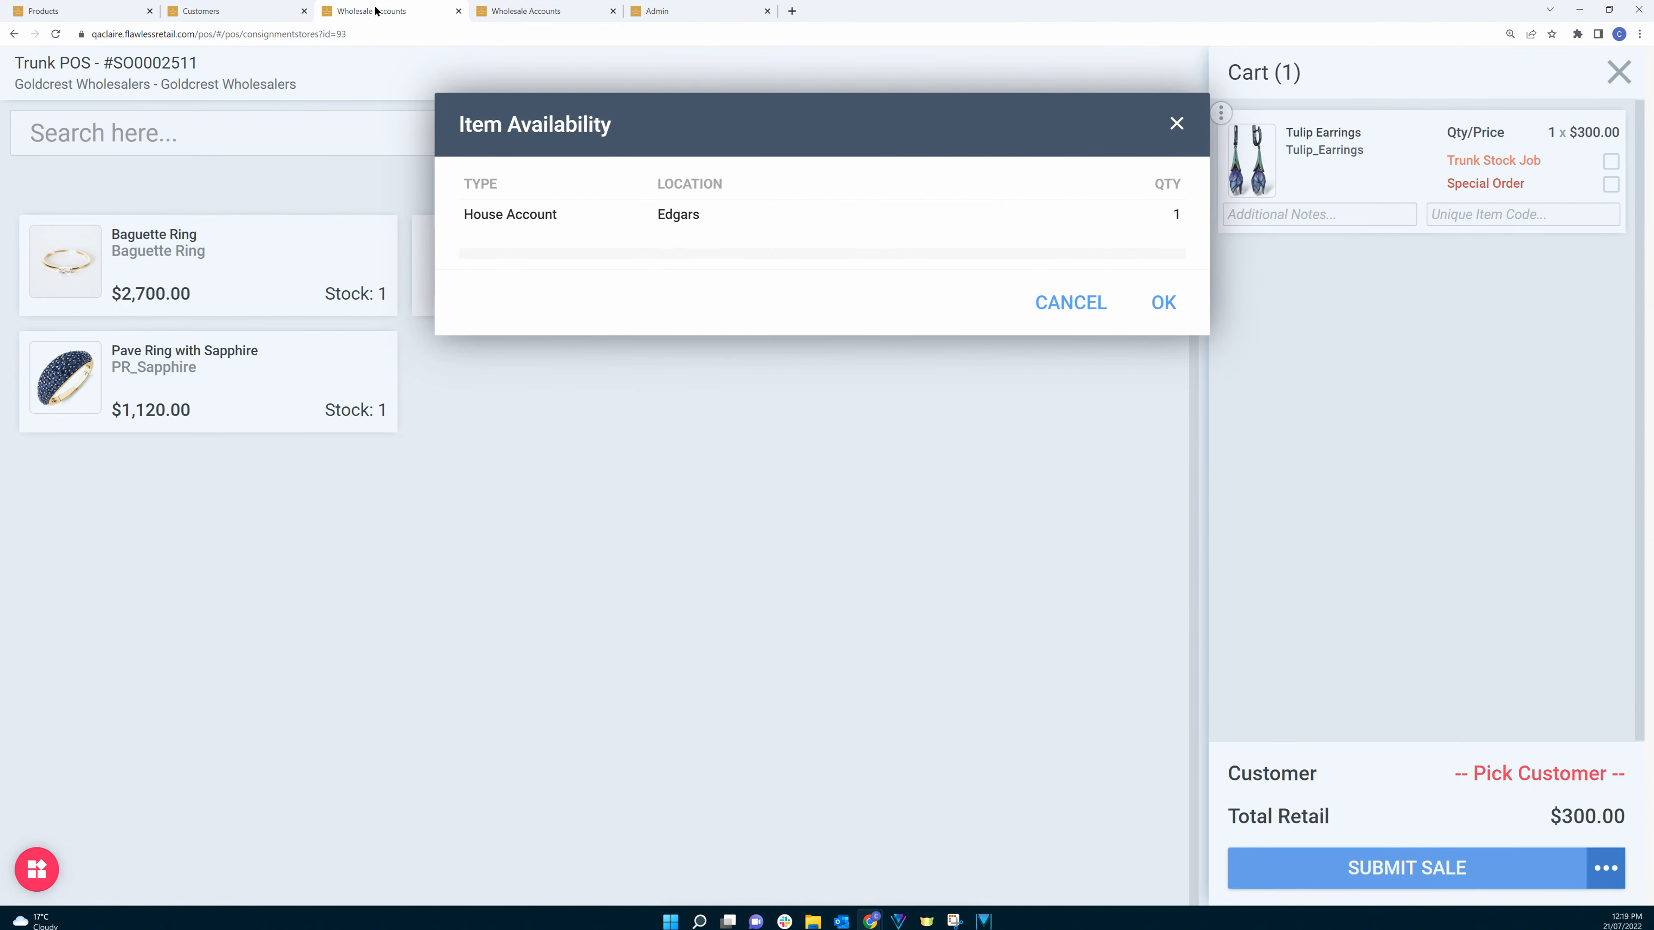
click(1070, 302)
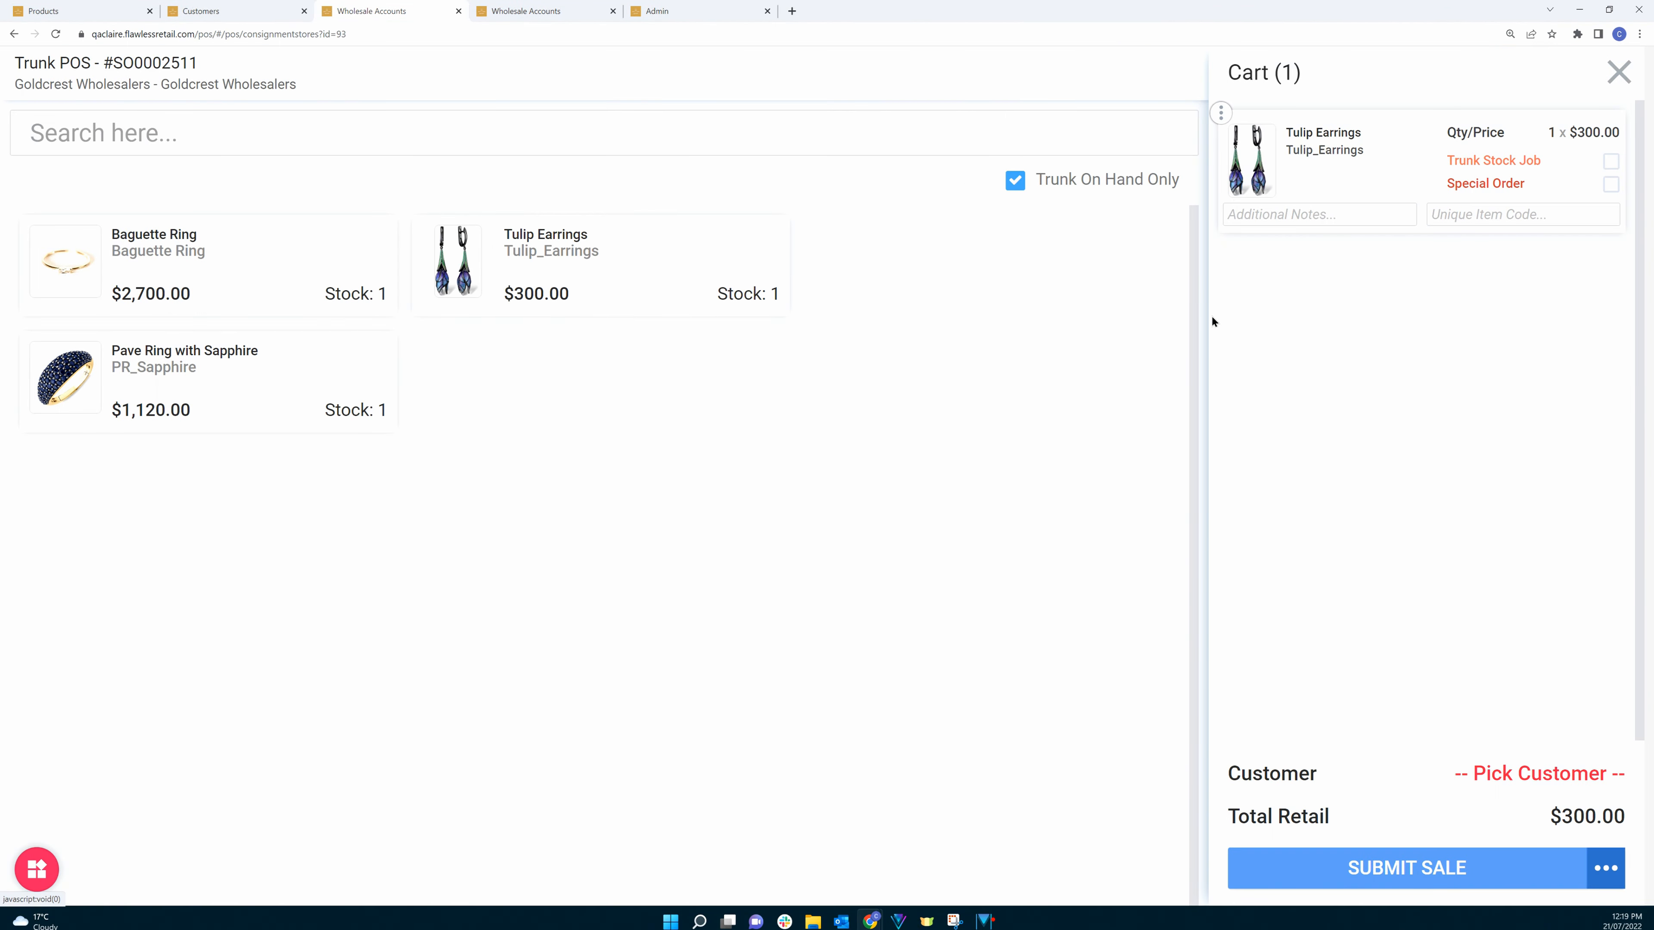
- Try to flag the Tulip Earrings as a Trunk Stock Job with the service job info left blank
click(1610, 162)
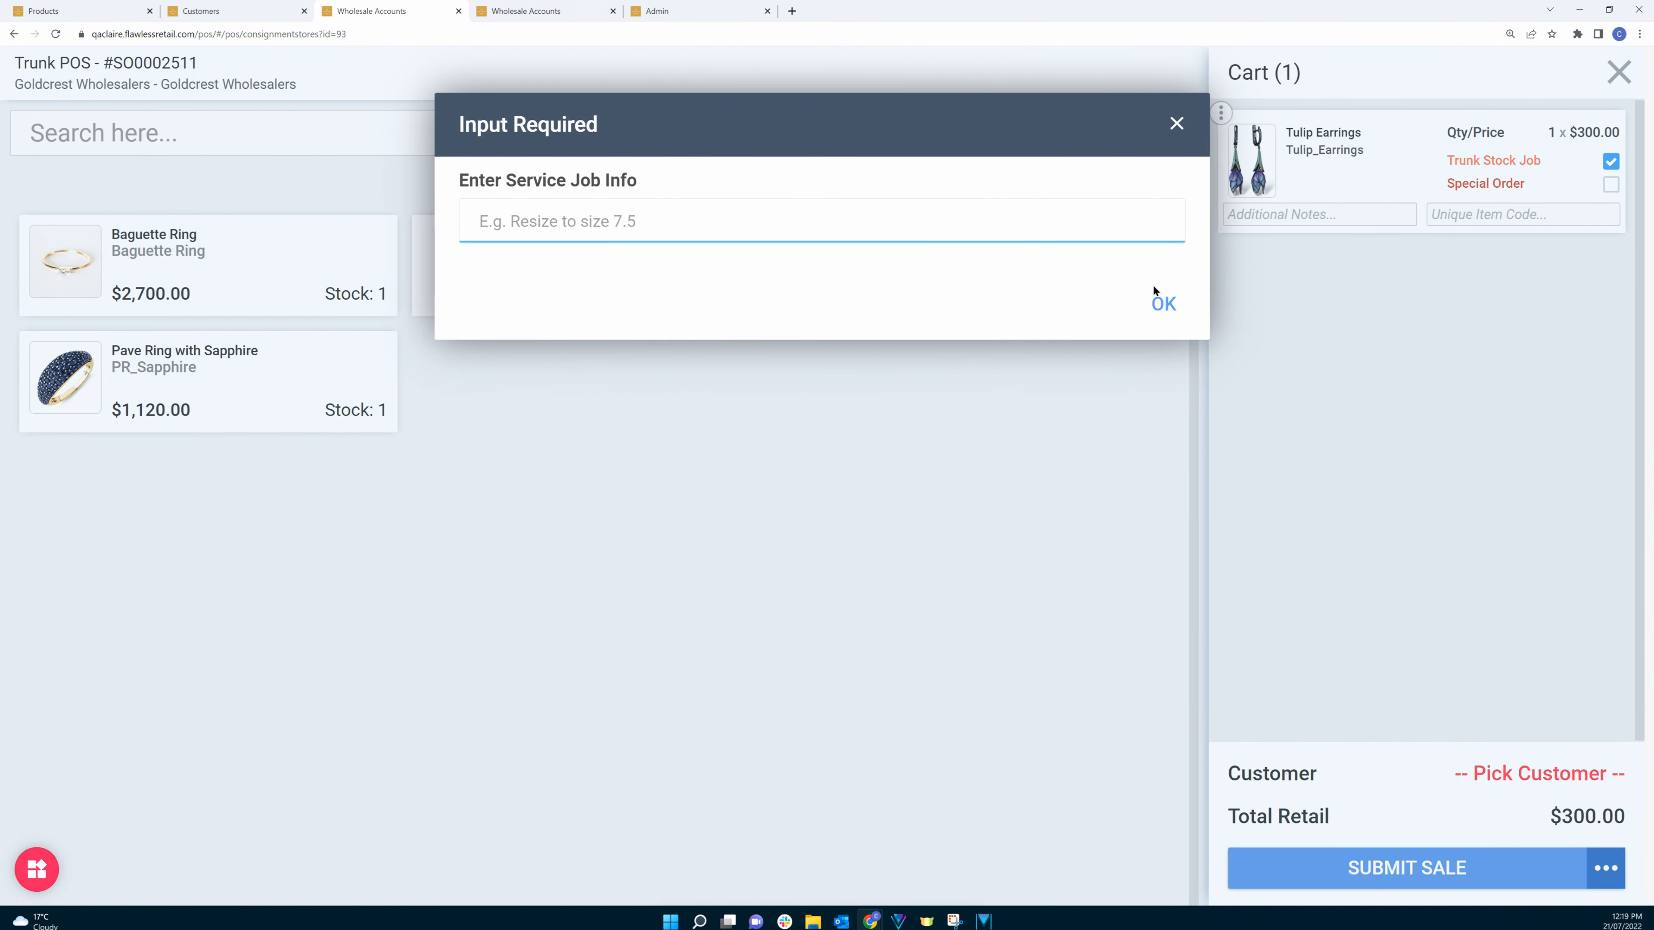
click(1163, 304)
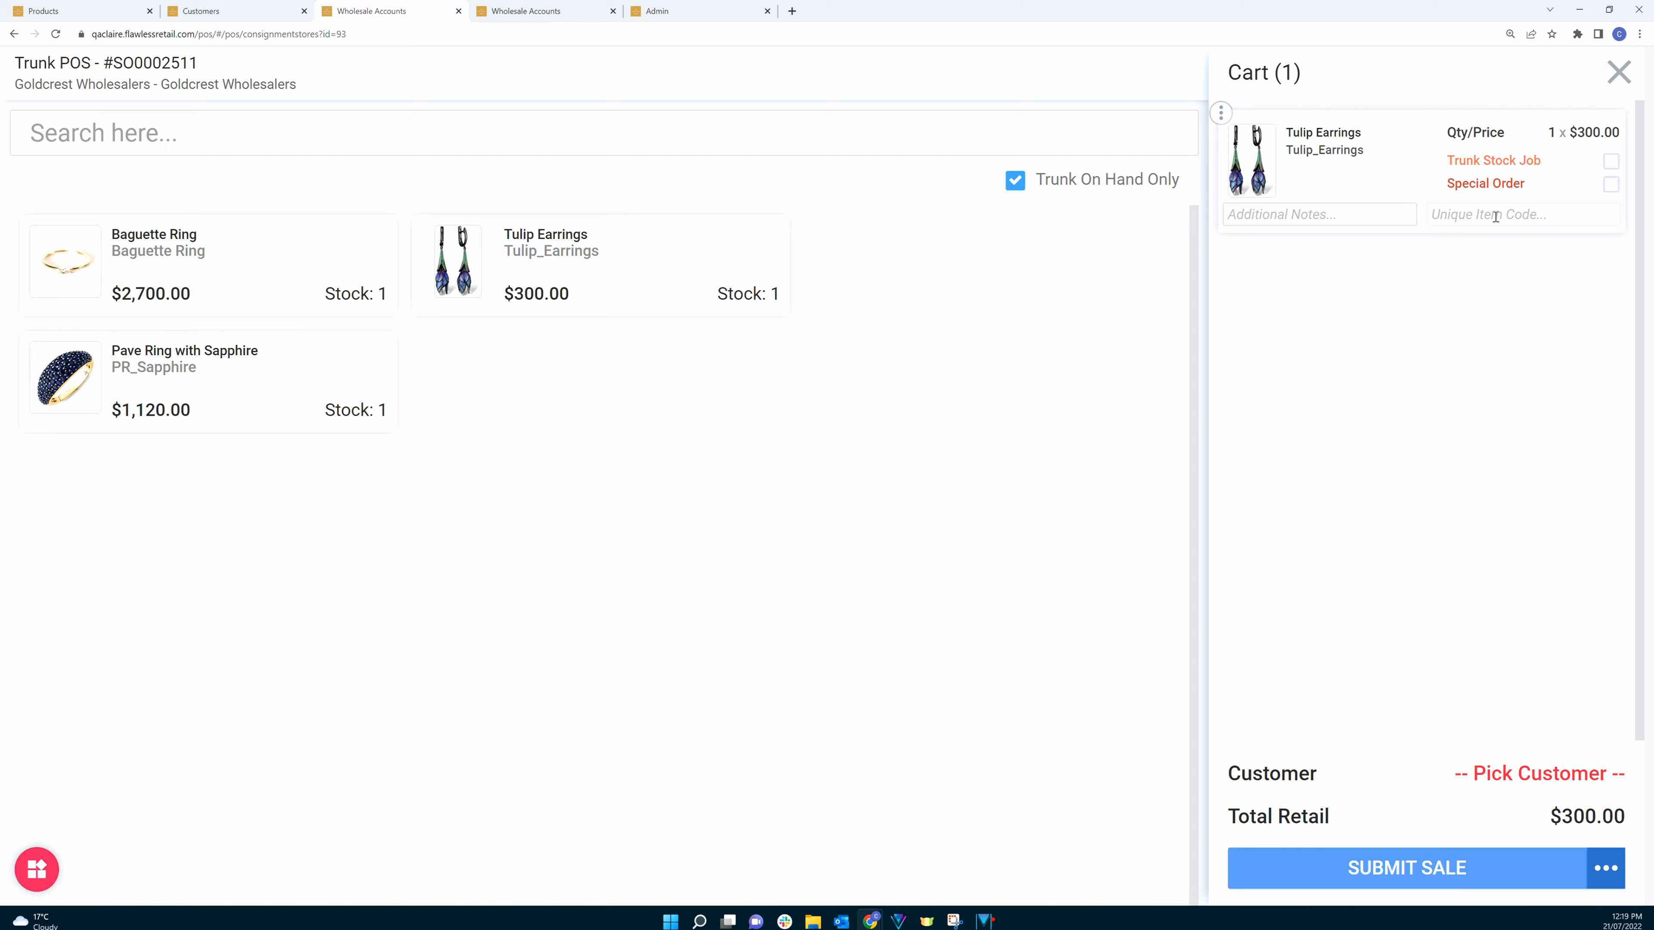
- Assign the fourth listed existing customer to the cart and submit the Tulip Earrings sale
click(1553, 778)
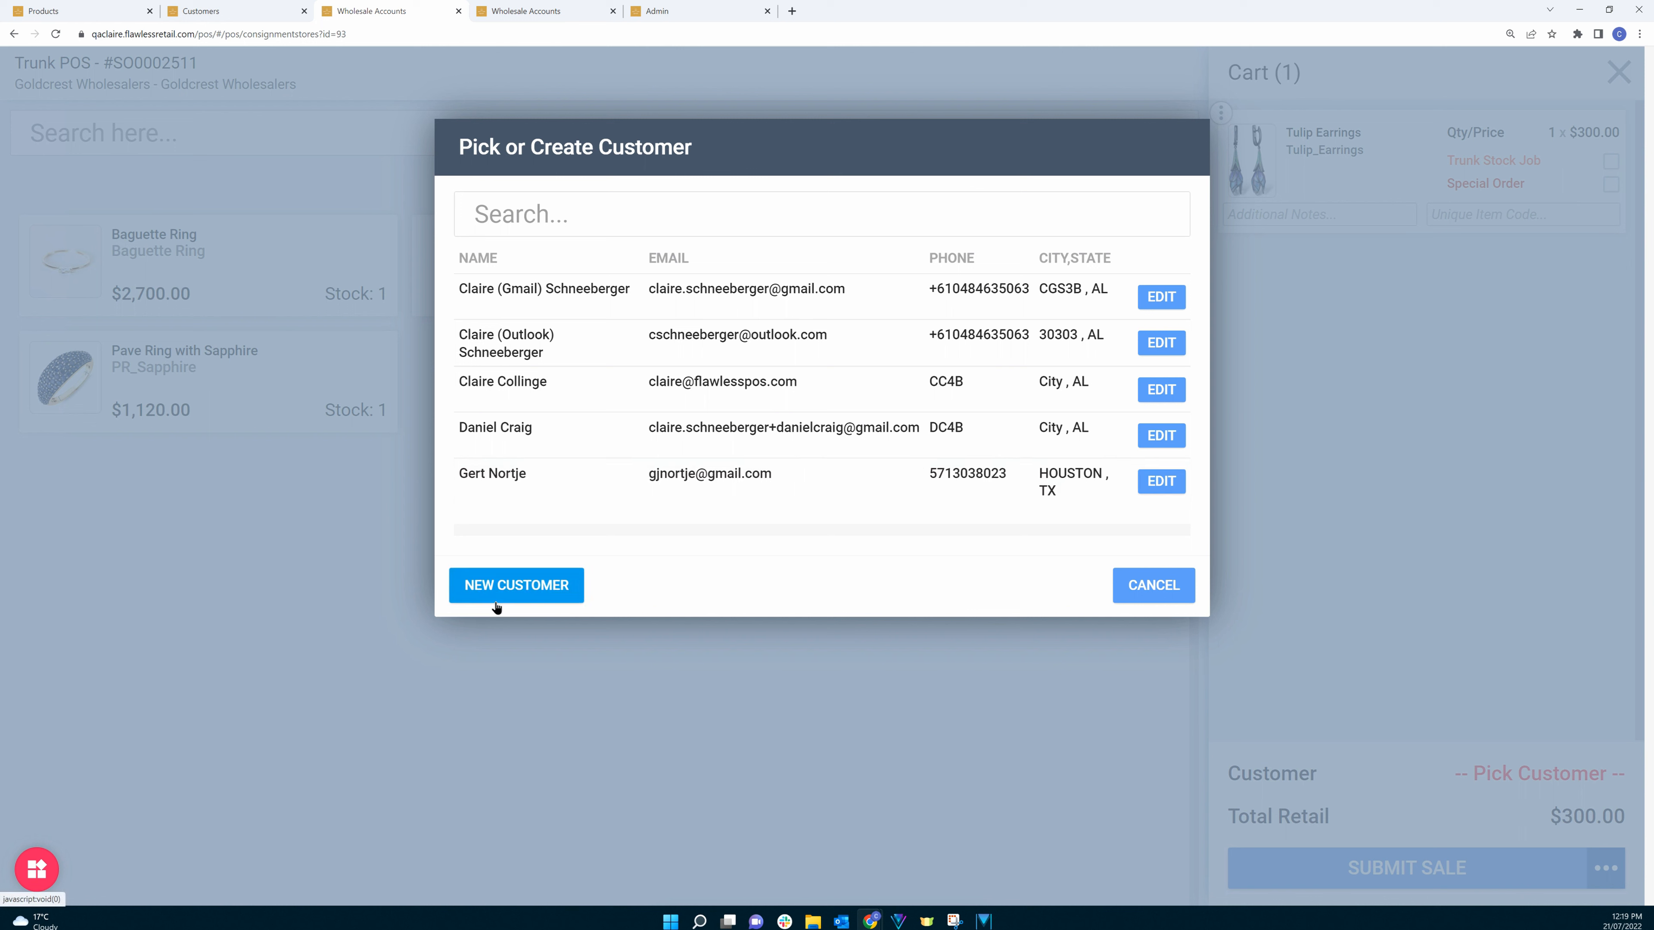
click(474, 445)
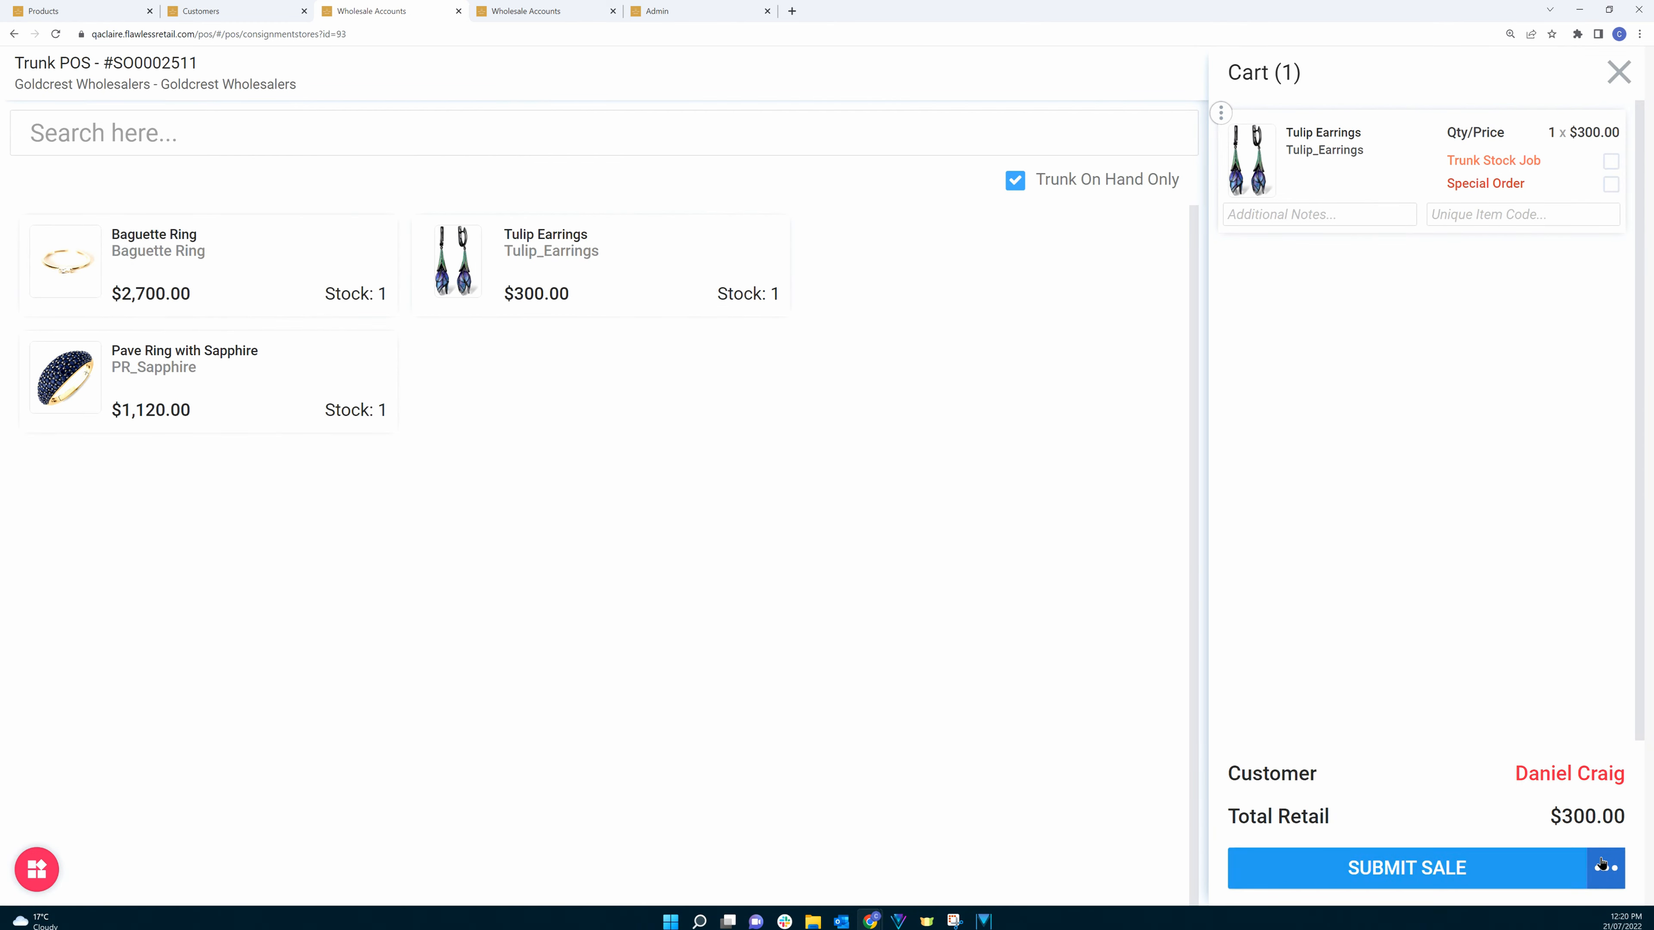
click(1610, 872)
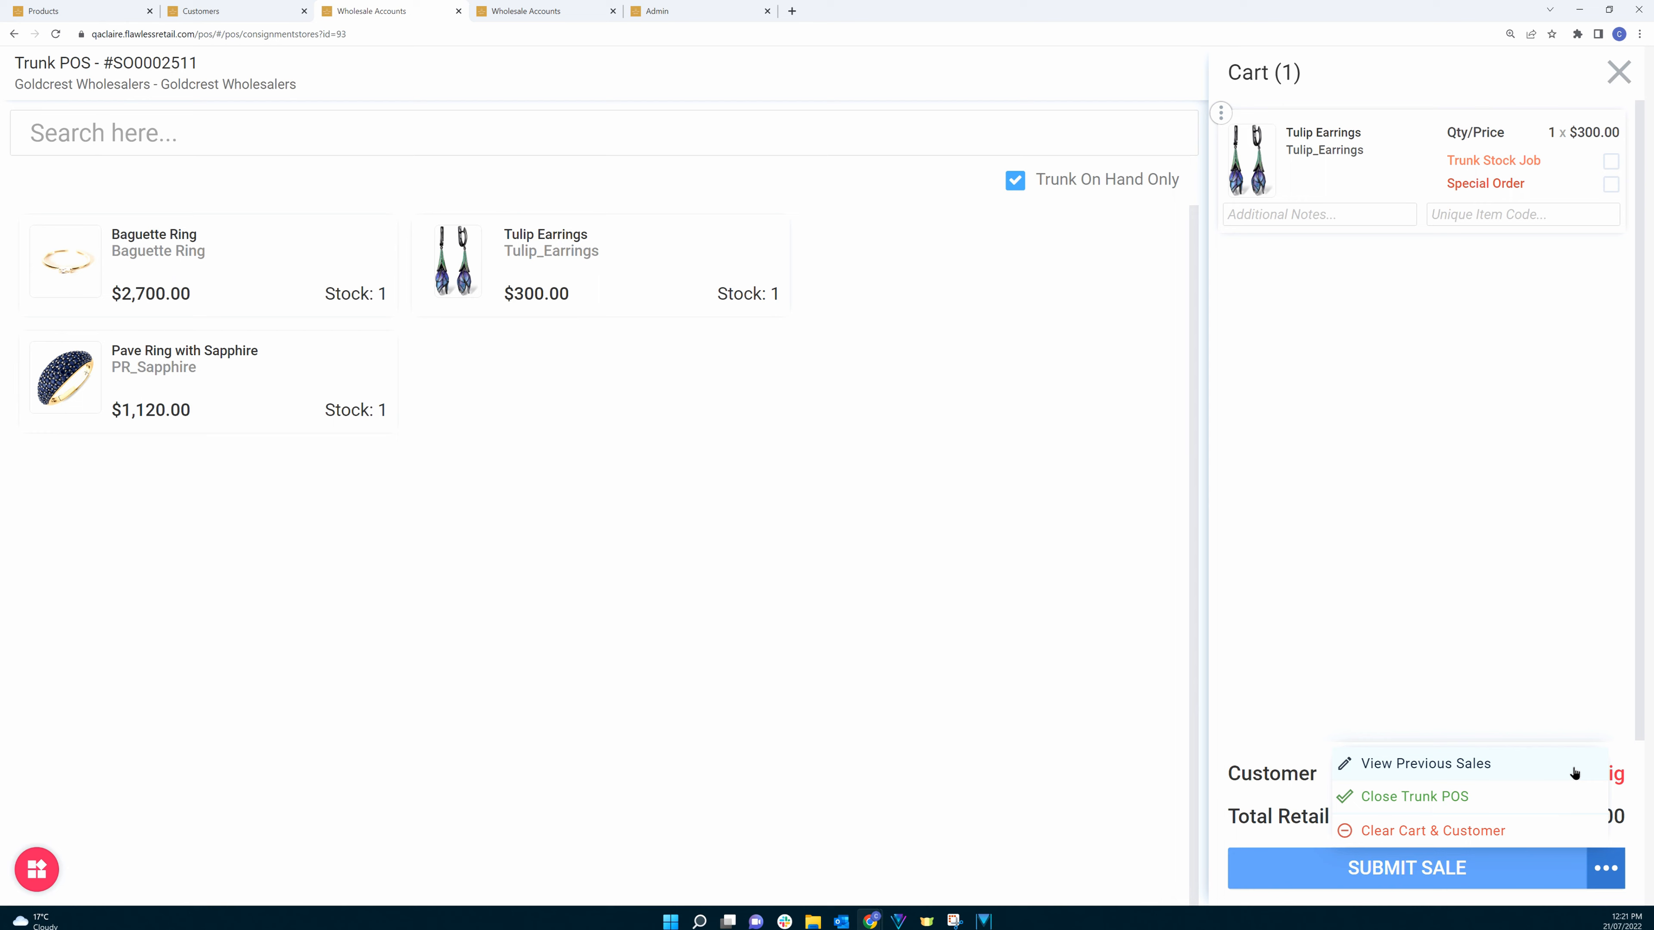
click(1409, 873)
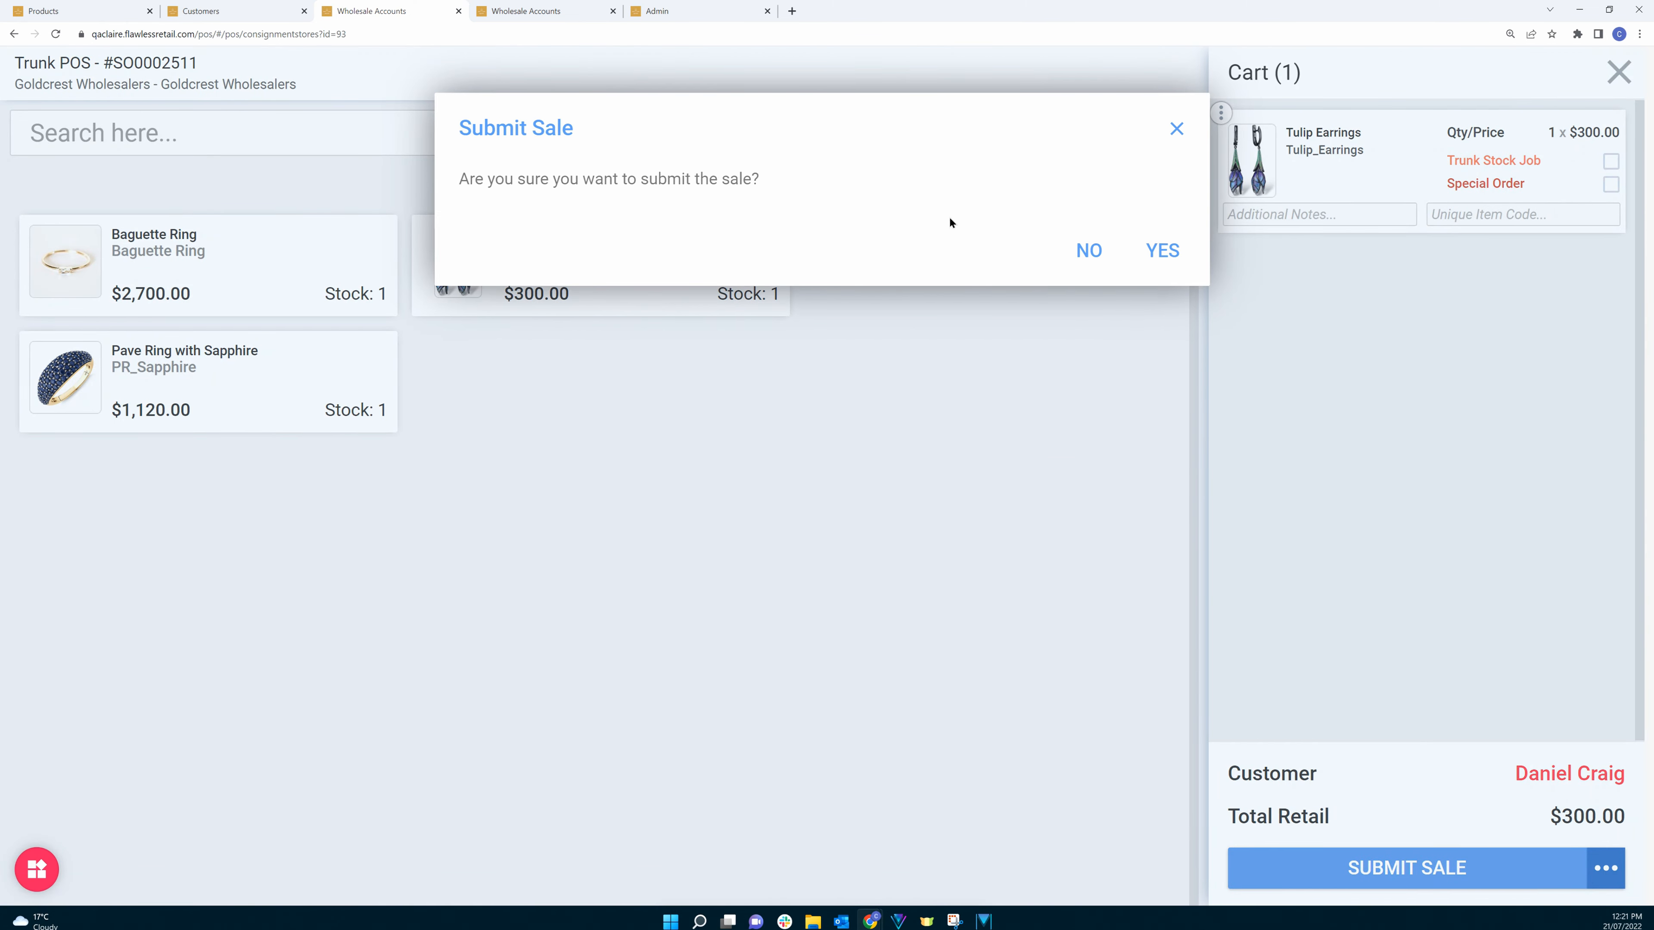
click(1156, 248)
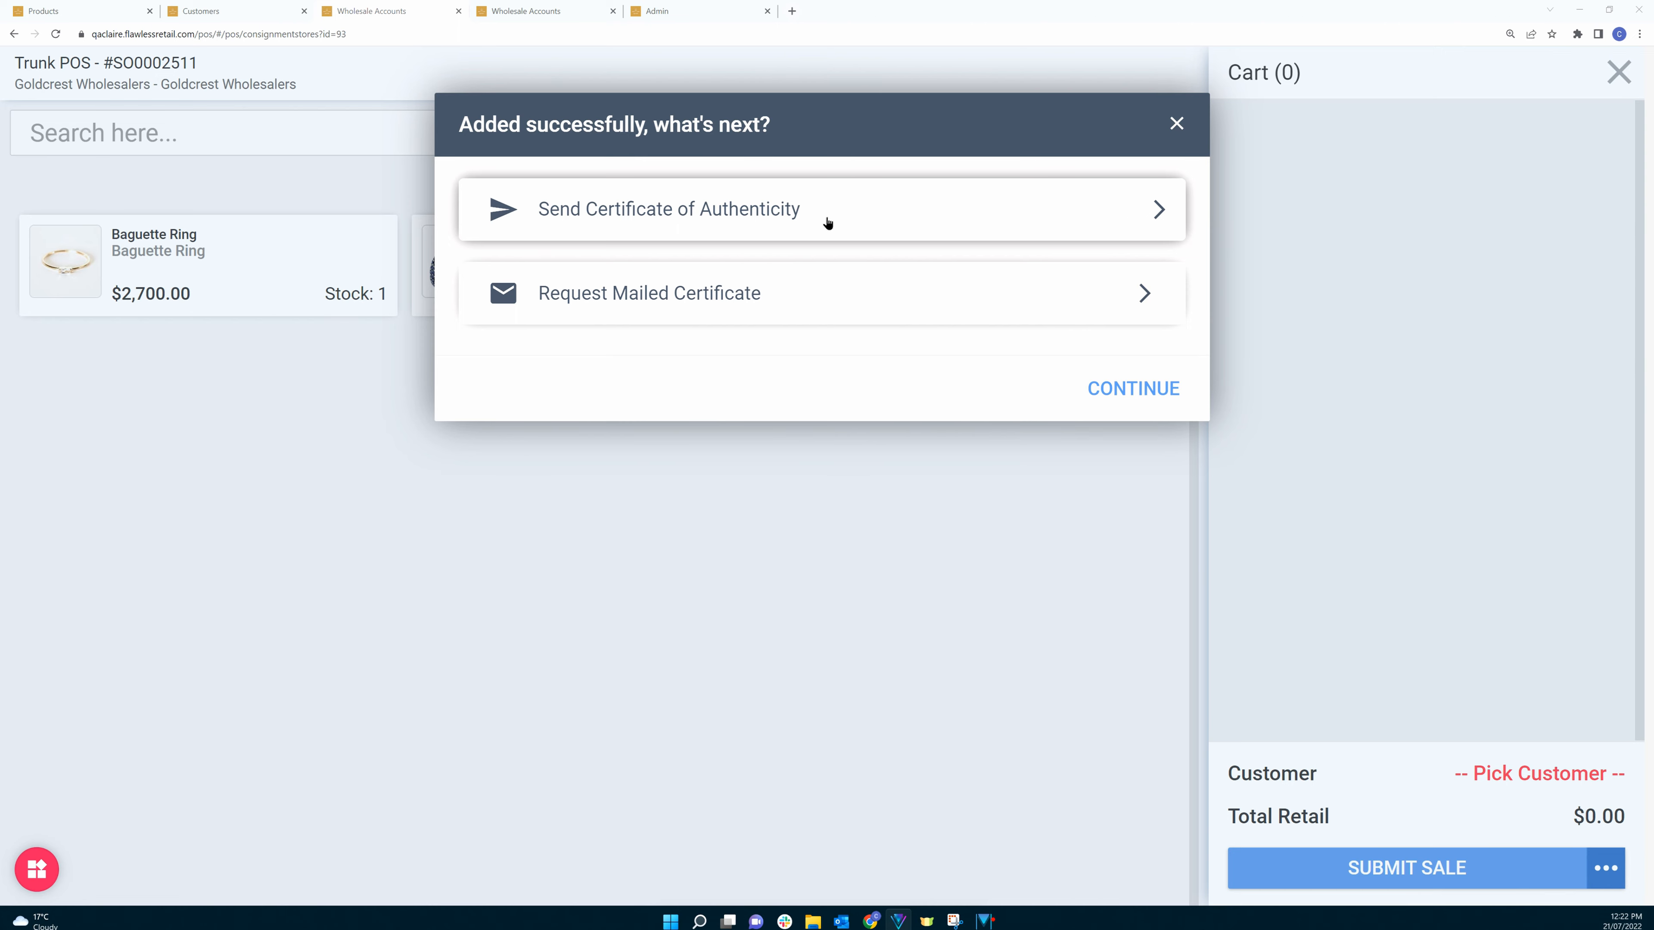
- Send the certificate of authenticity to the customer's e-mail on file and request a mailed certificate to their stored address
click(550, 234)
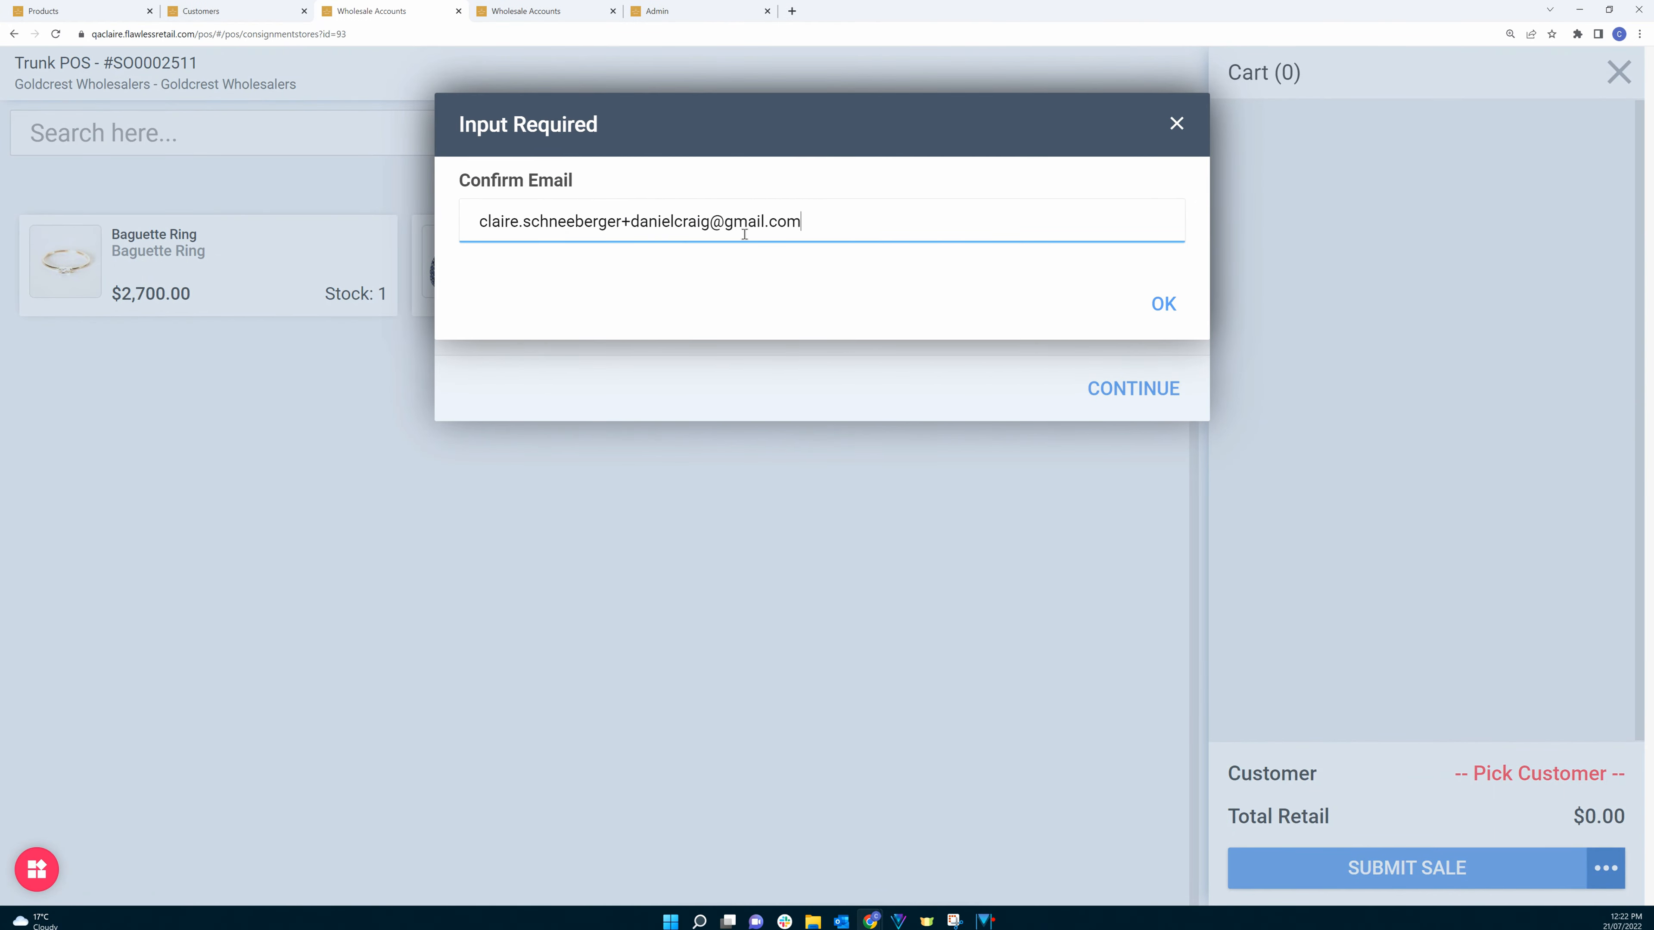
click(1152, 307)
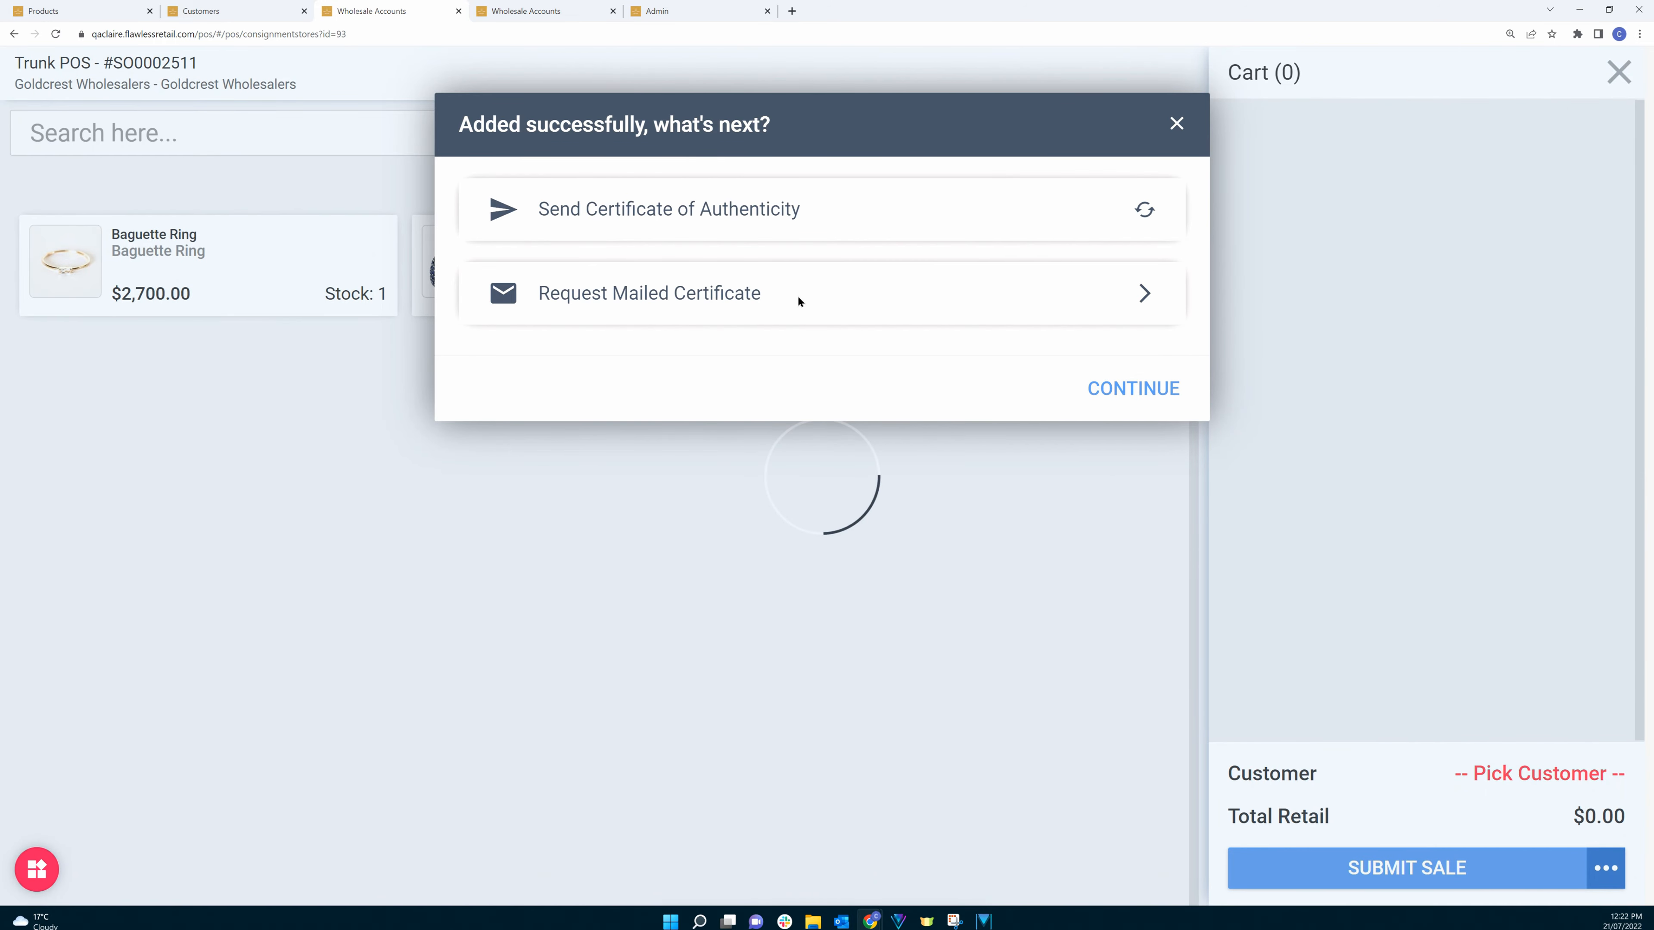
click(796, 294)
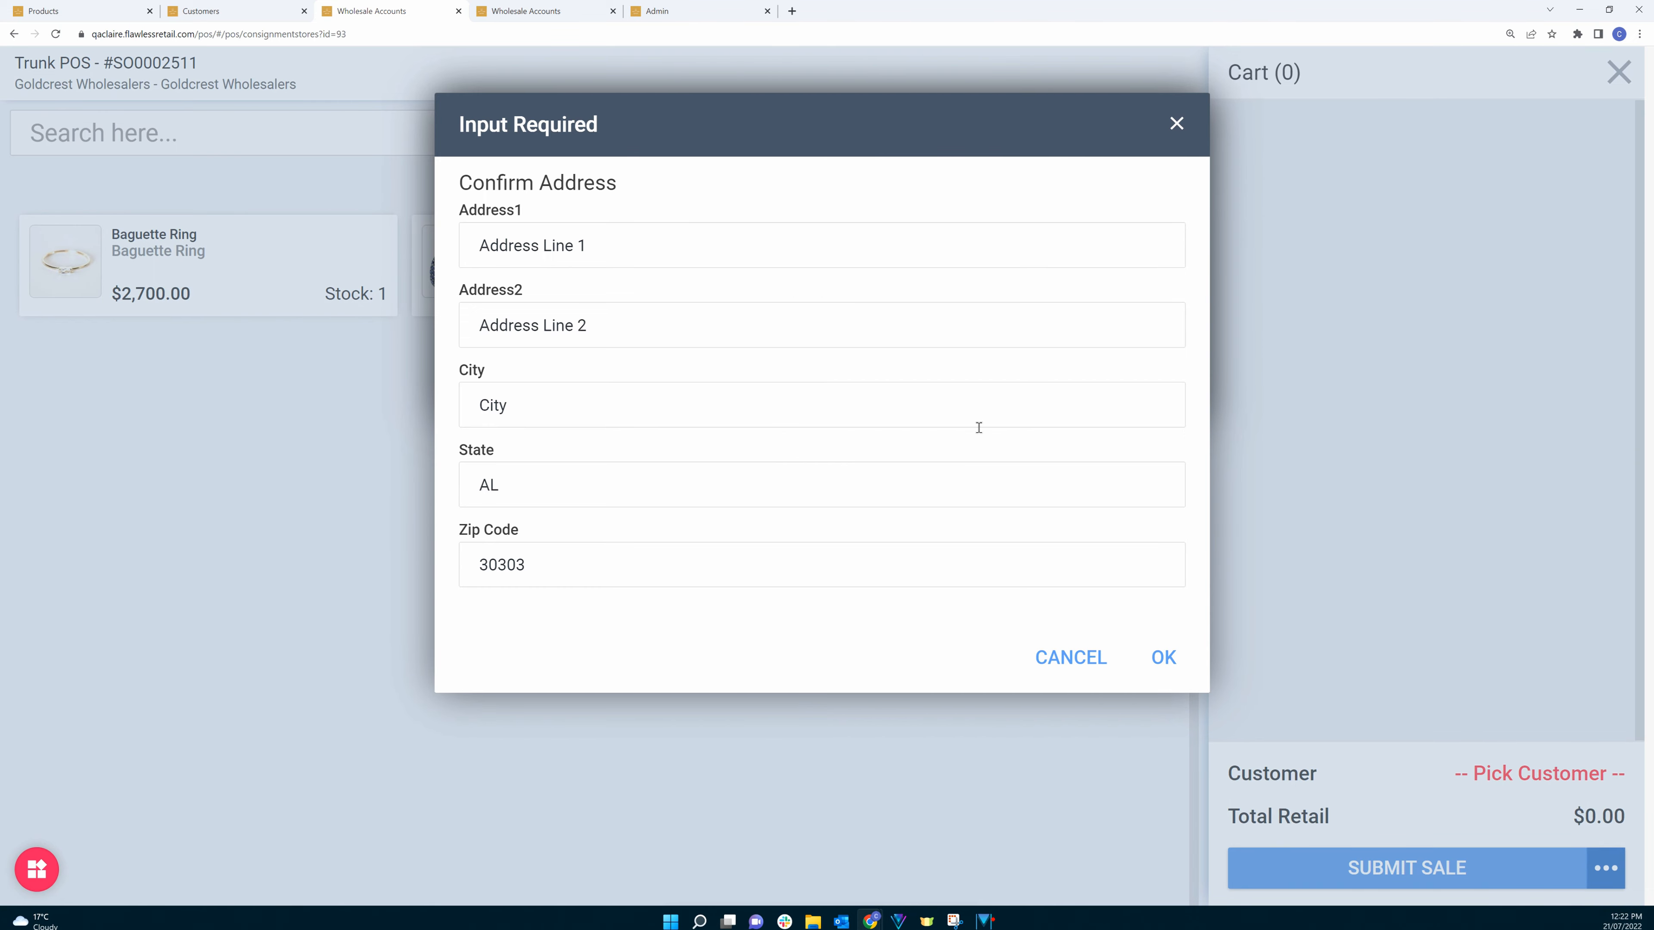
click(1156, 658)
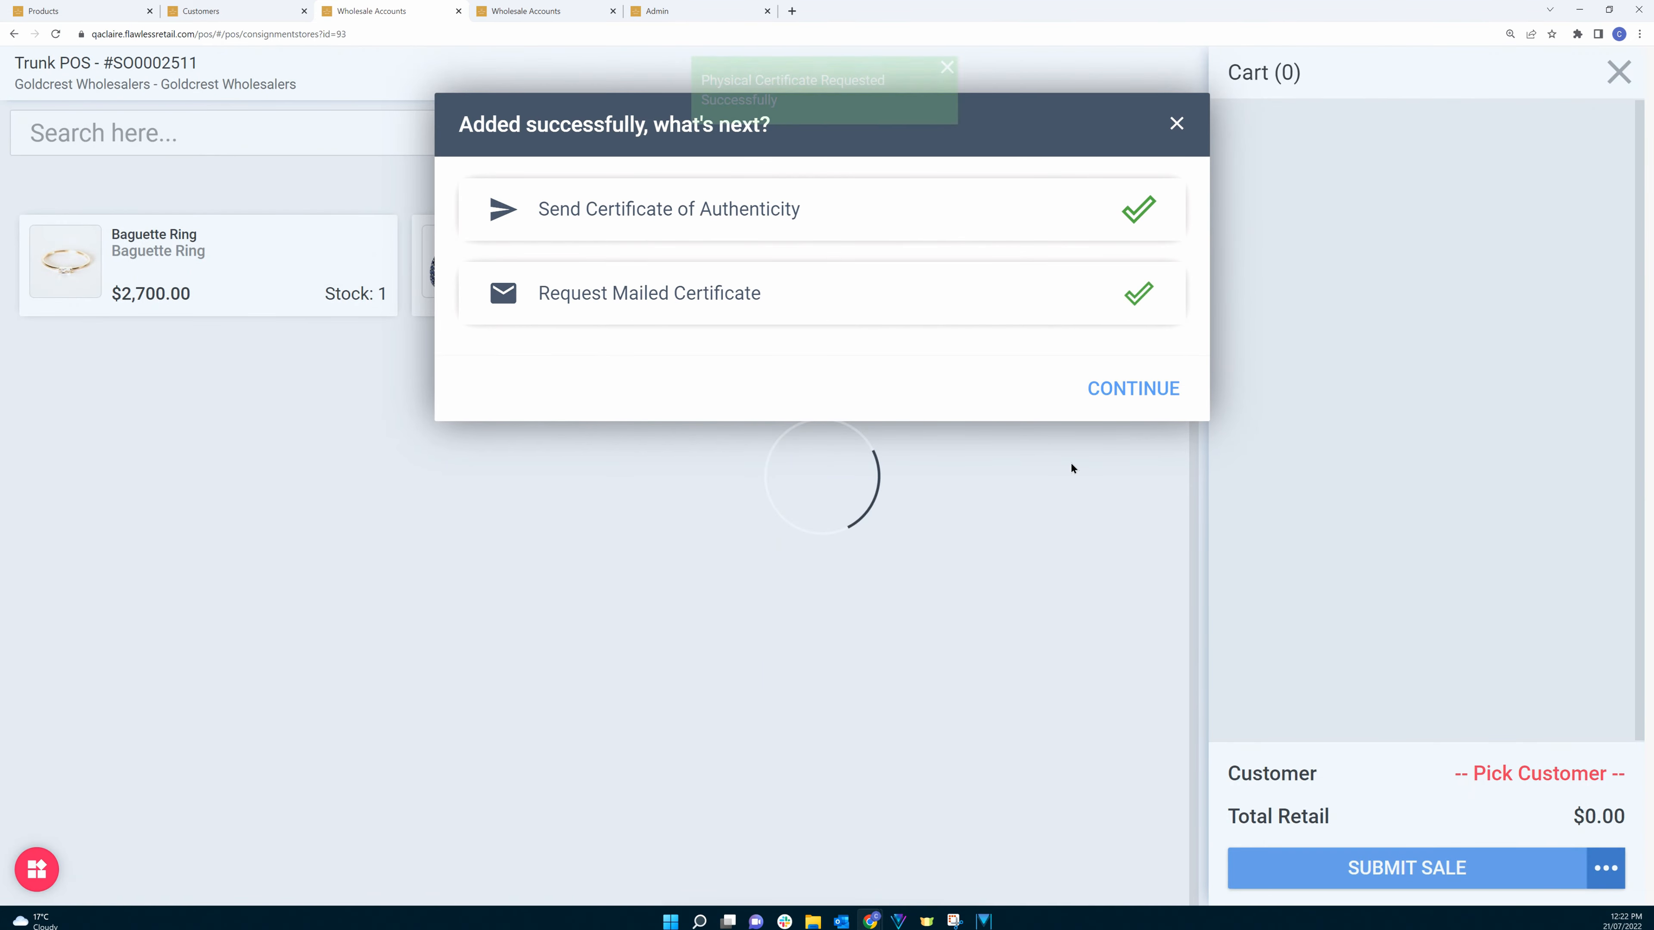
- Finish the post-sale options and exit the trunk point of sale to the Goldcrest Wholesalers orders list
click(1114, 397)
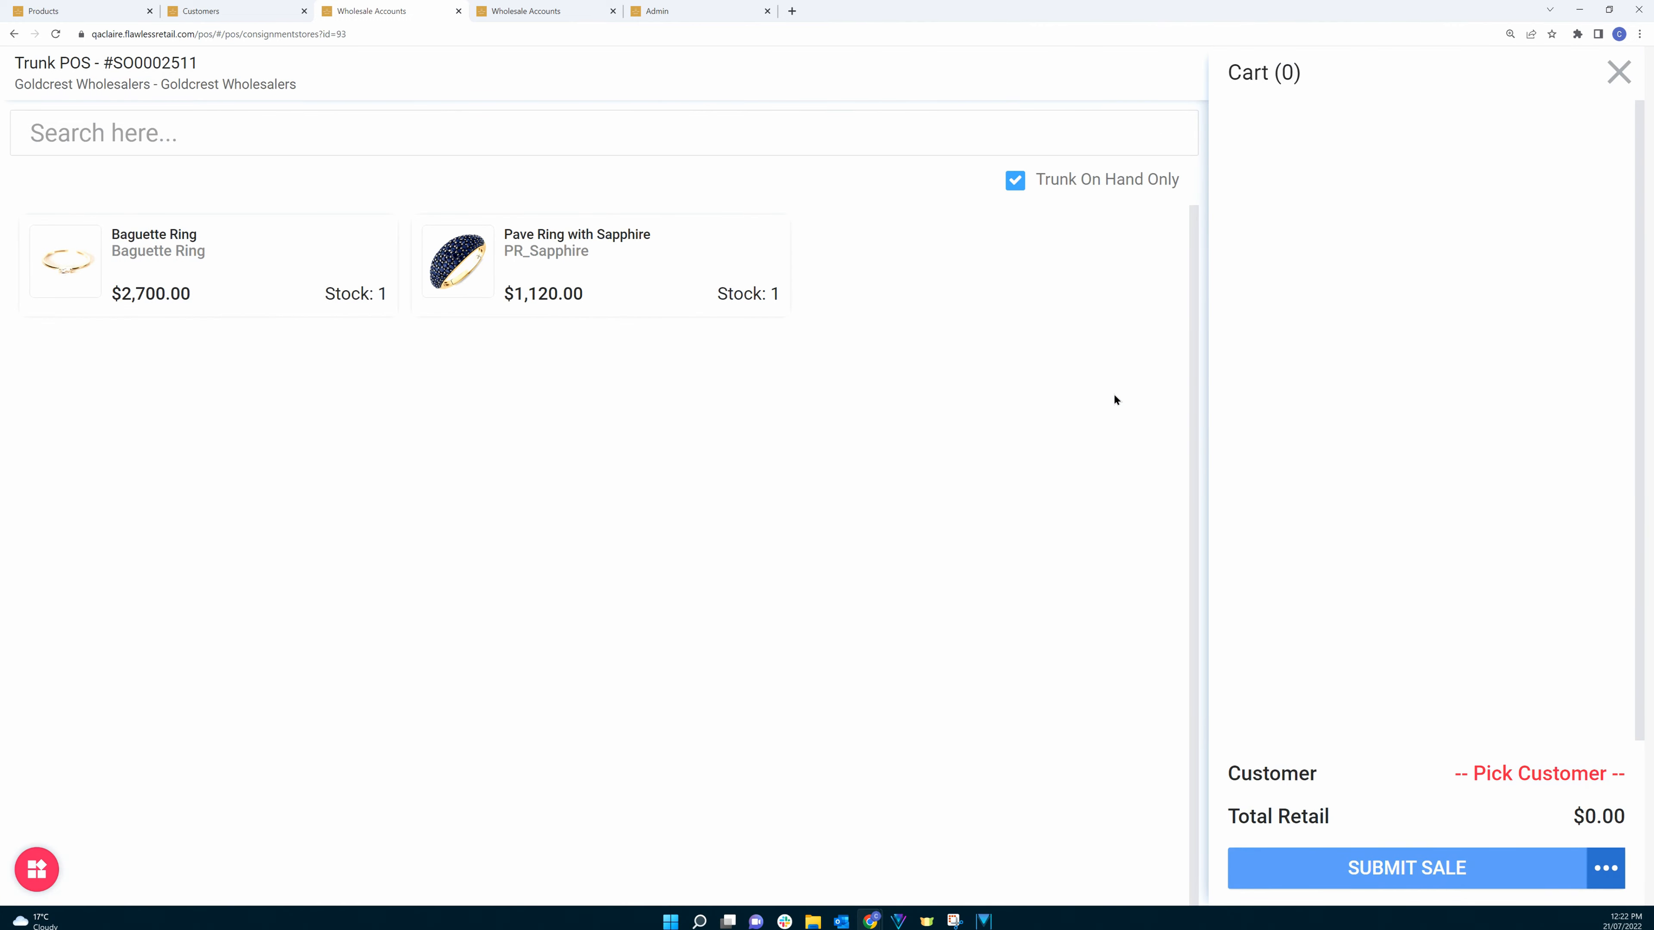
click(1617, 70)
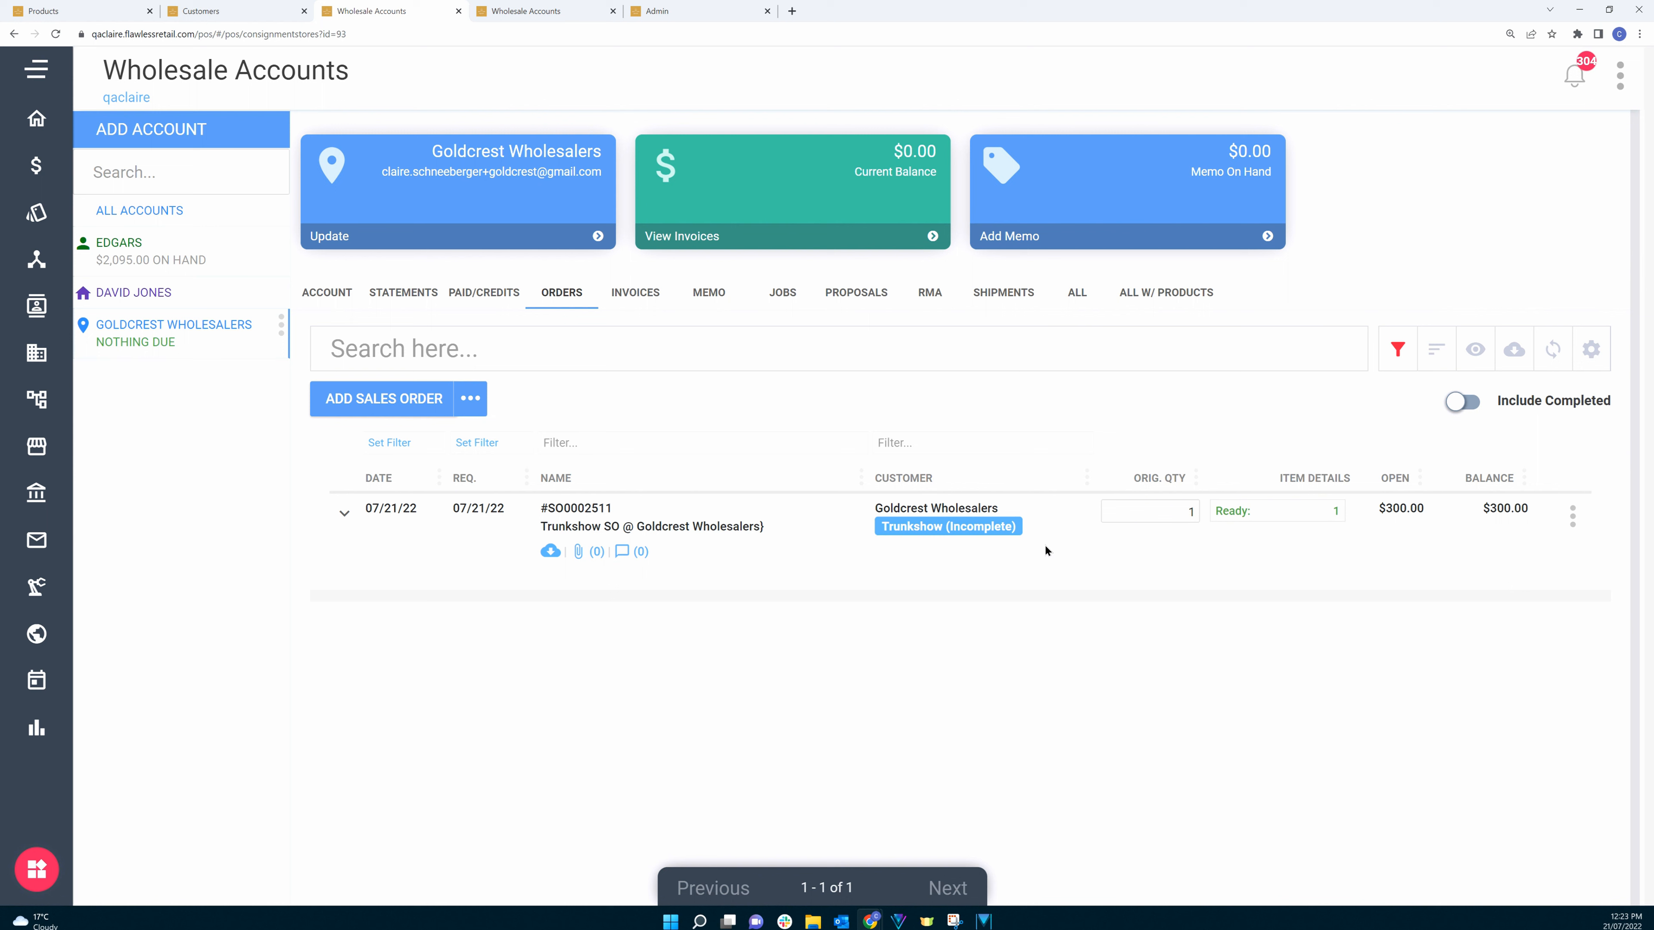
- Reopen the incomplete Goldcrest Wholesalers trunkshow and view its previous sales
click(1572, 516)
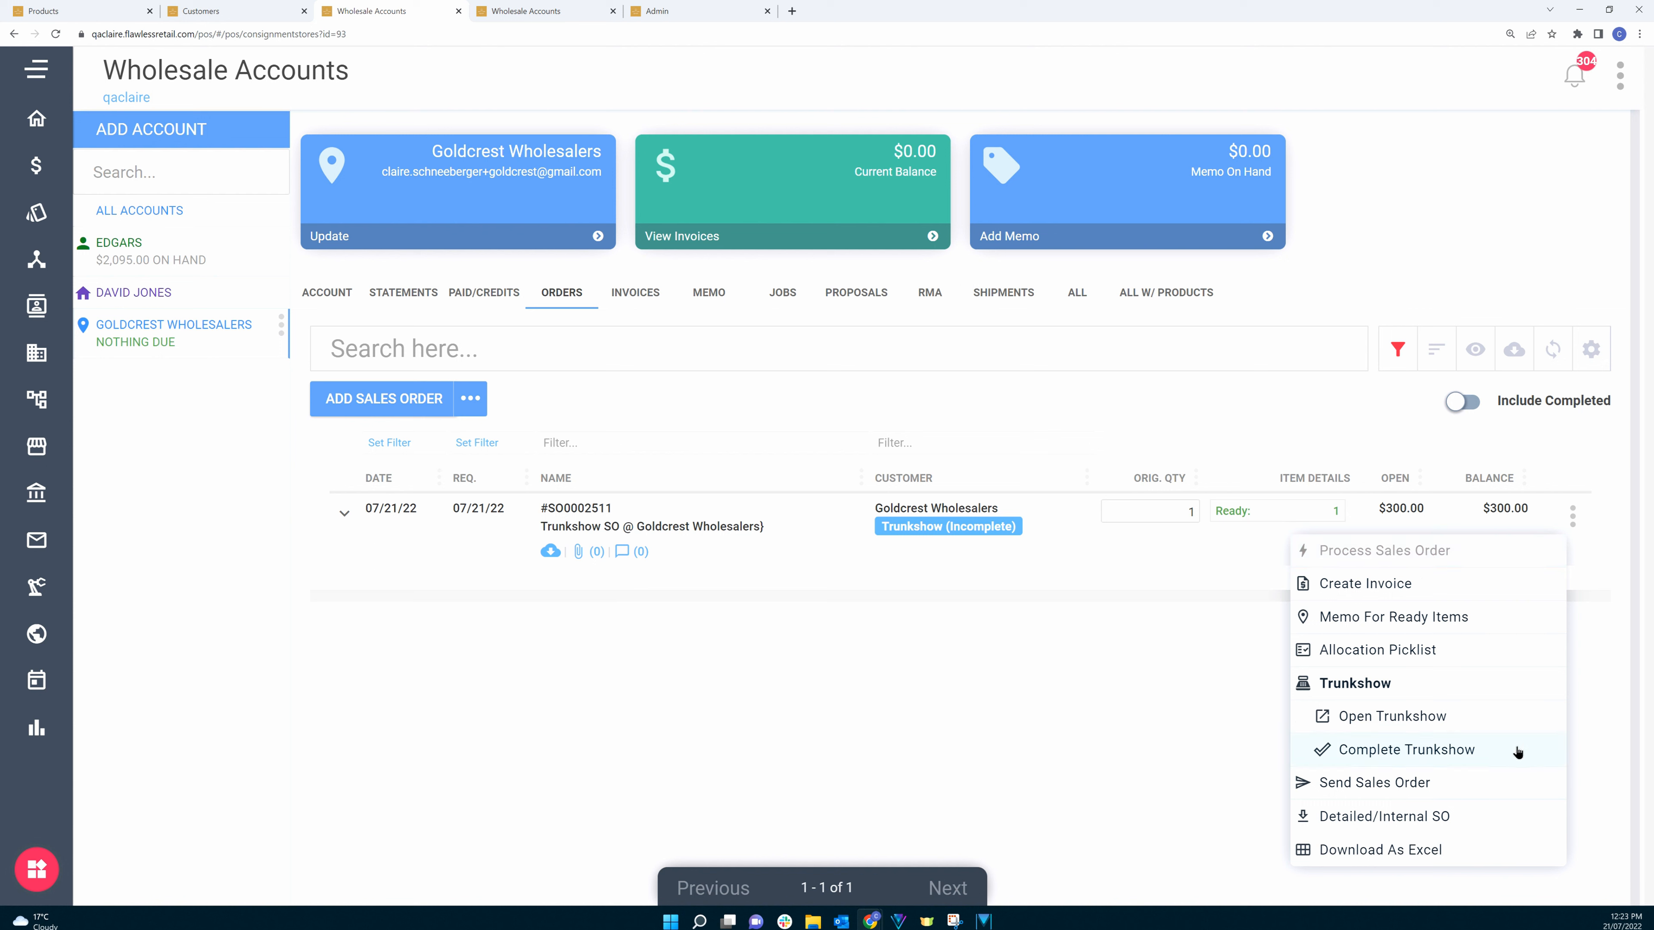
click(1455, 726)
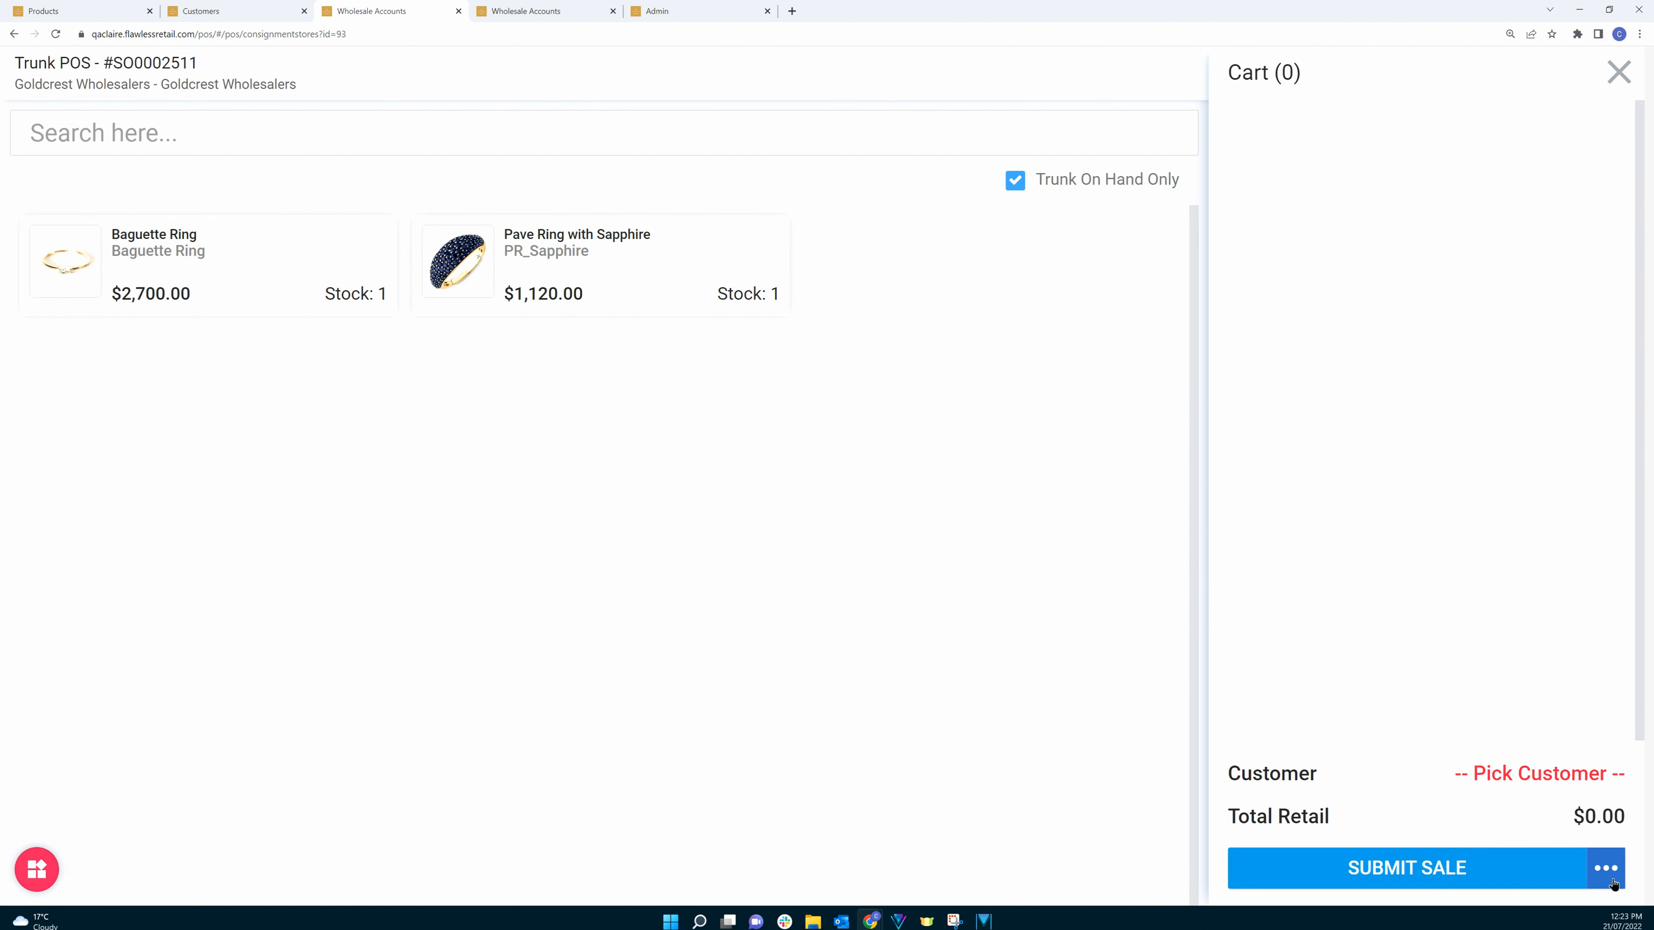
click(1612, 880)
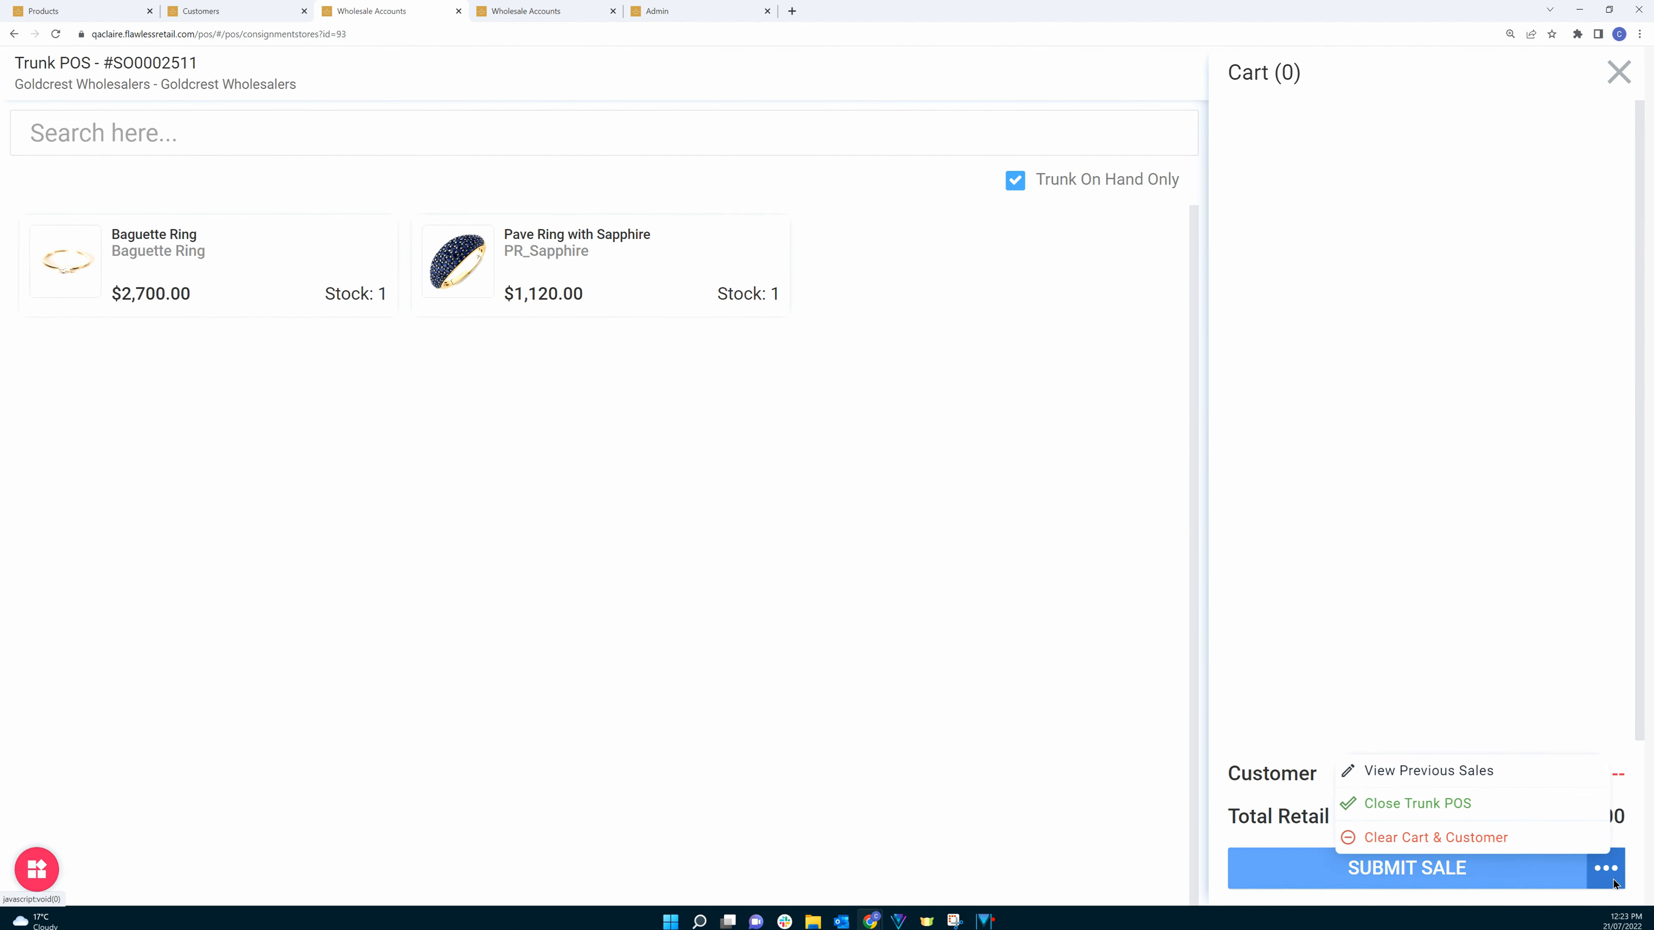
click(1518, 778)
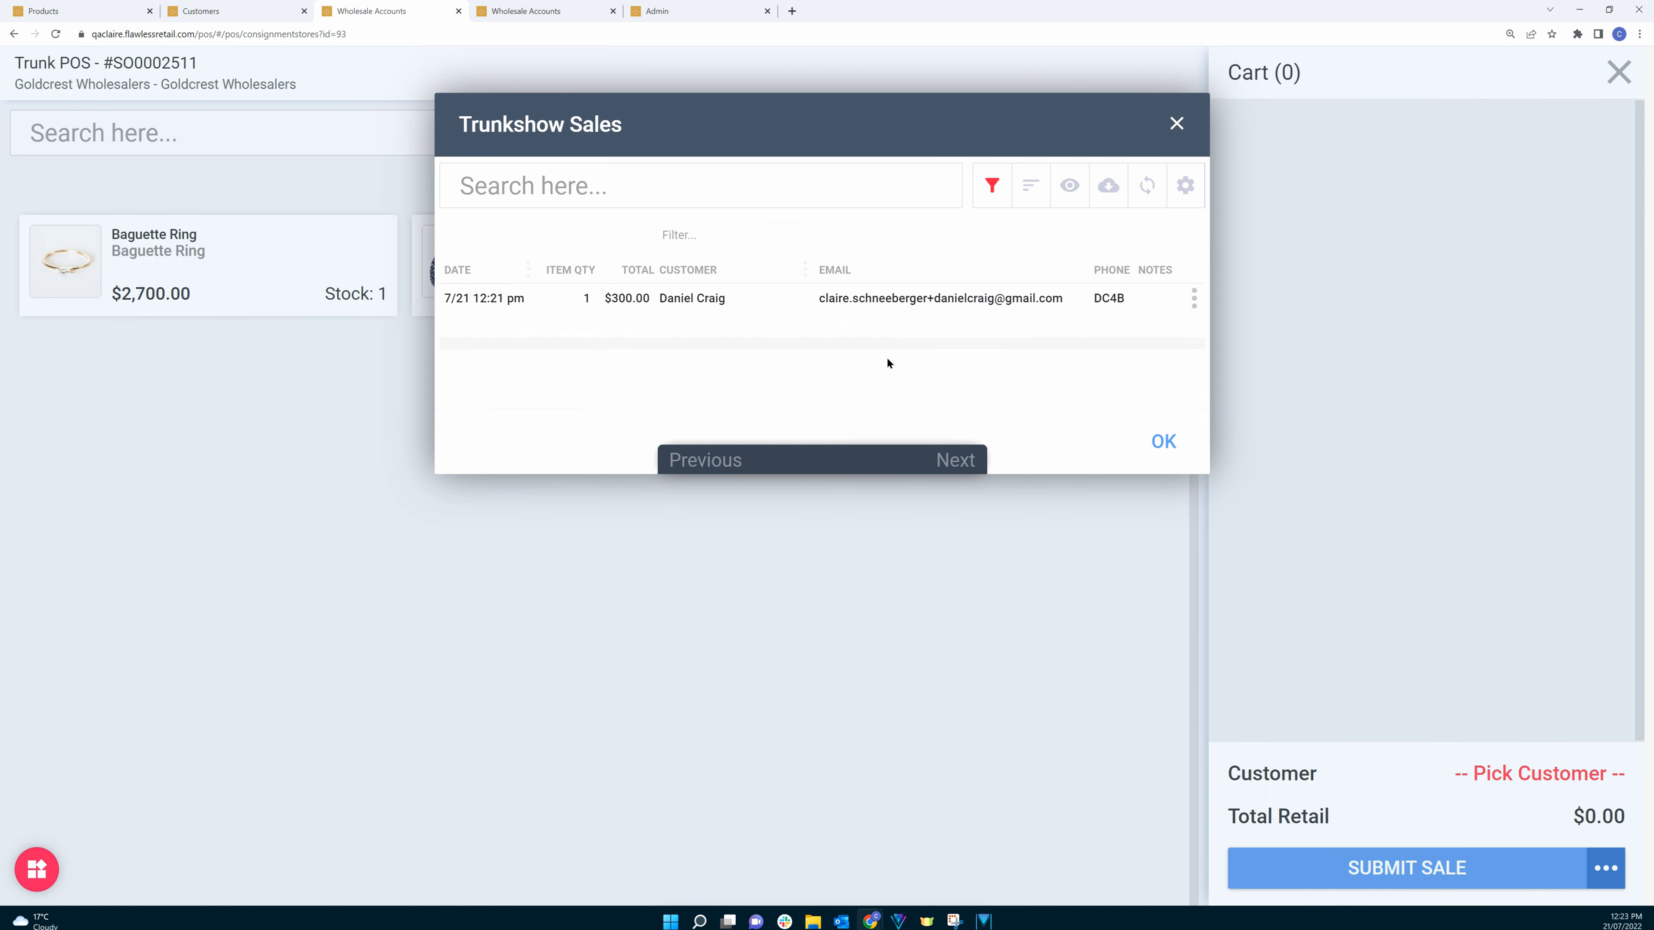
click(1164, 442)
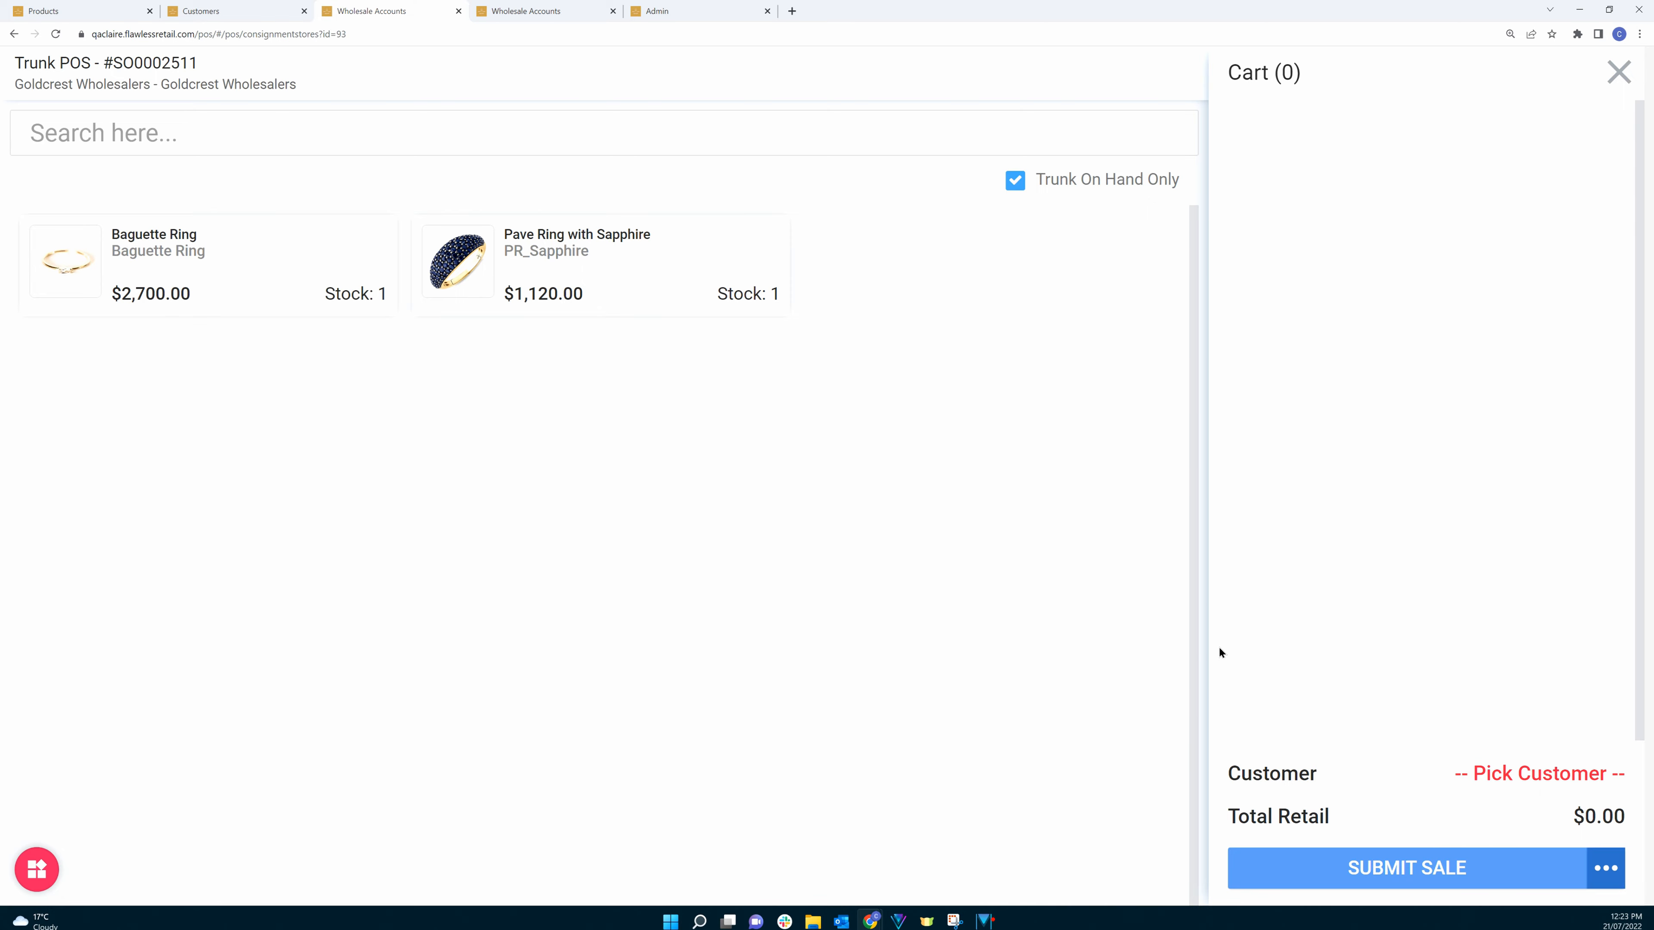
- Check the options available for the recorded sale in the previous sales list and exit the trunk point of sale
click(1606, 868)
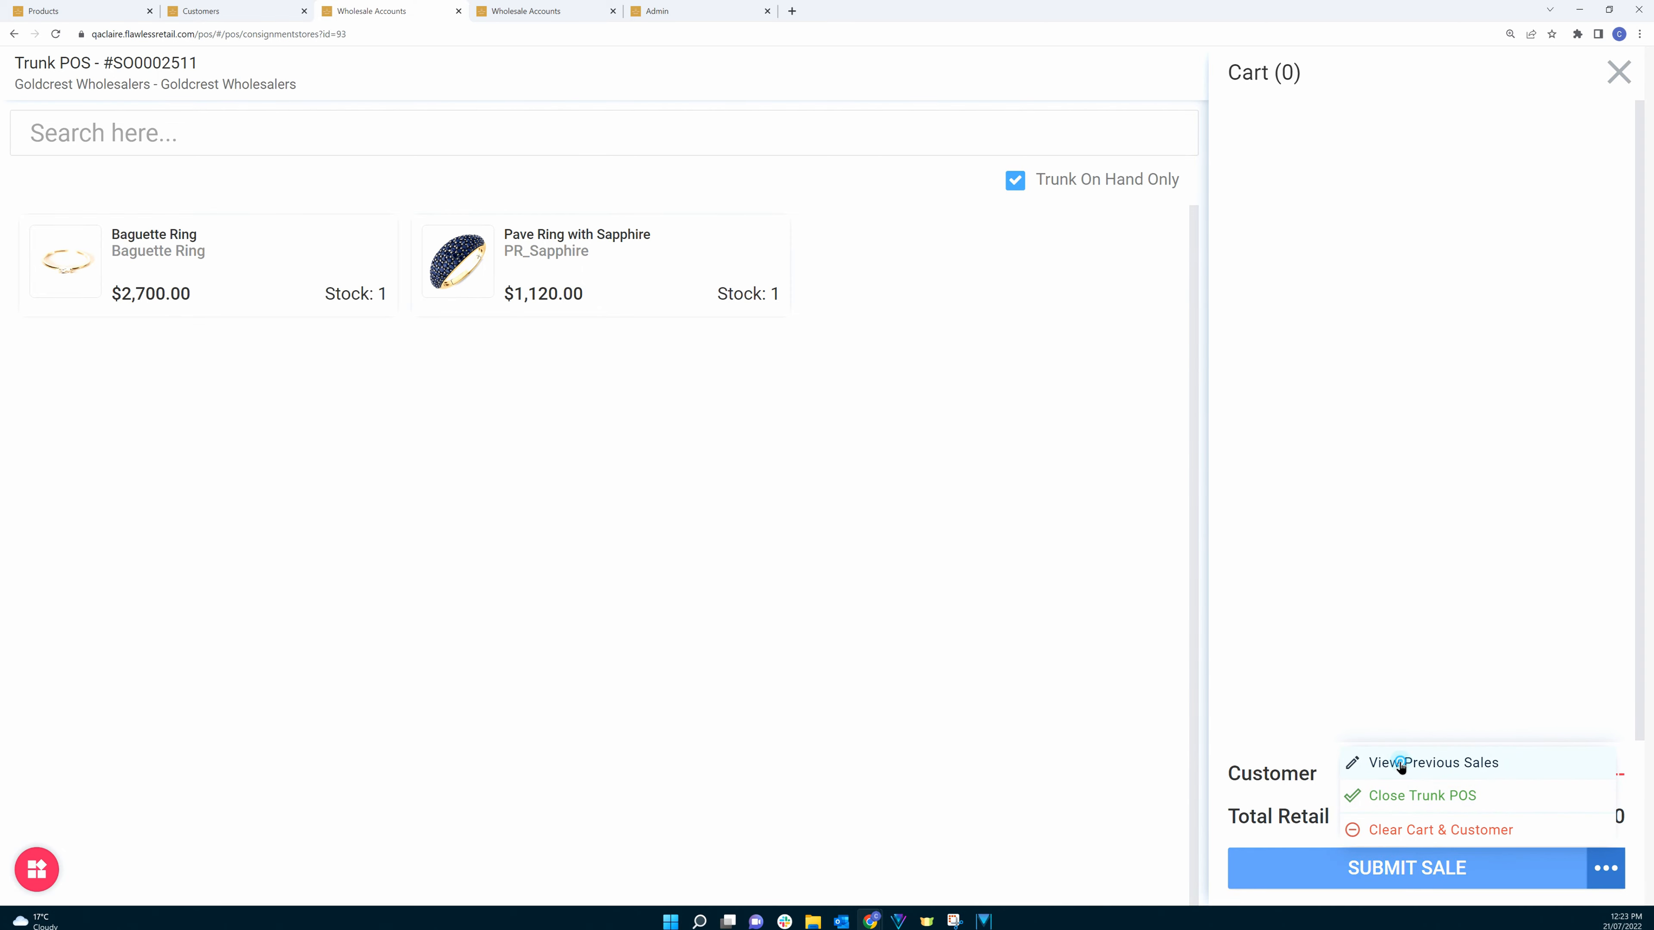
click(1400, 764)
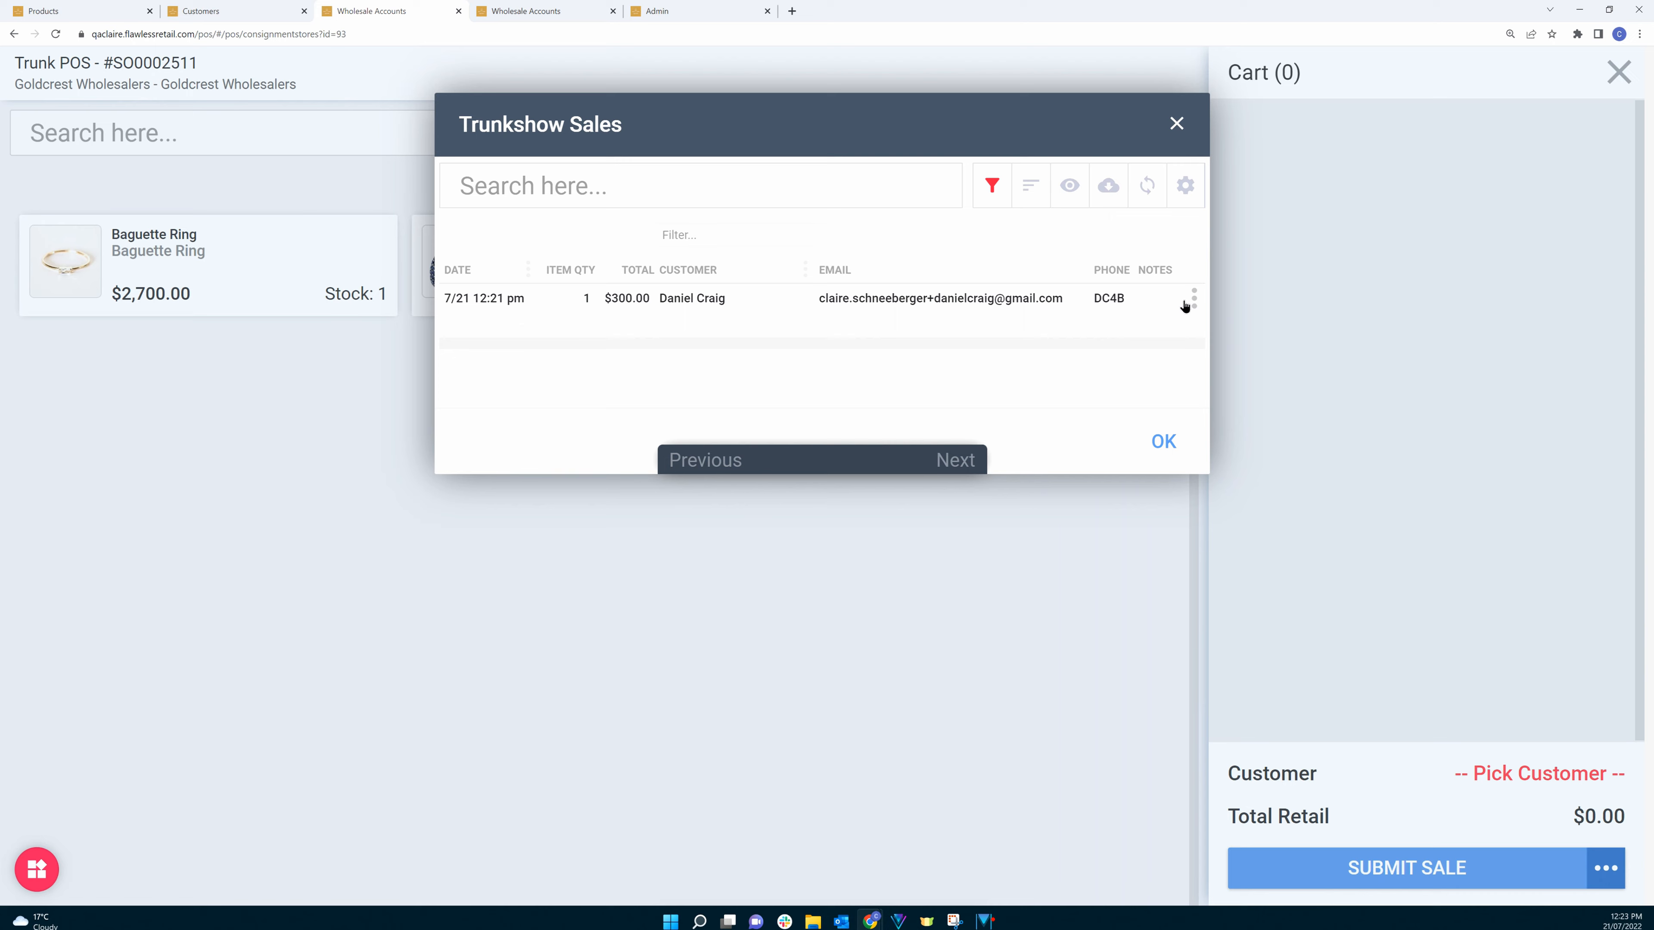
click(1193, 301)
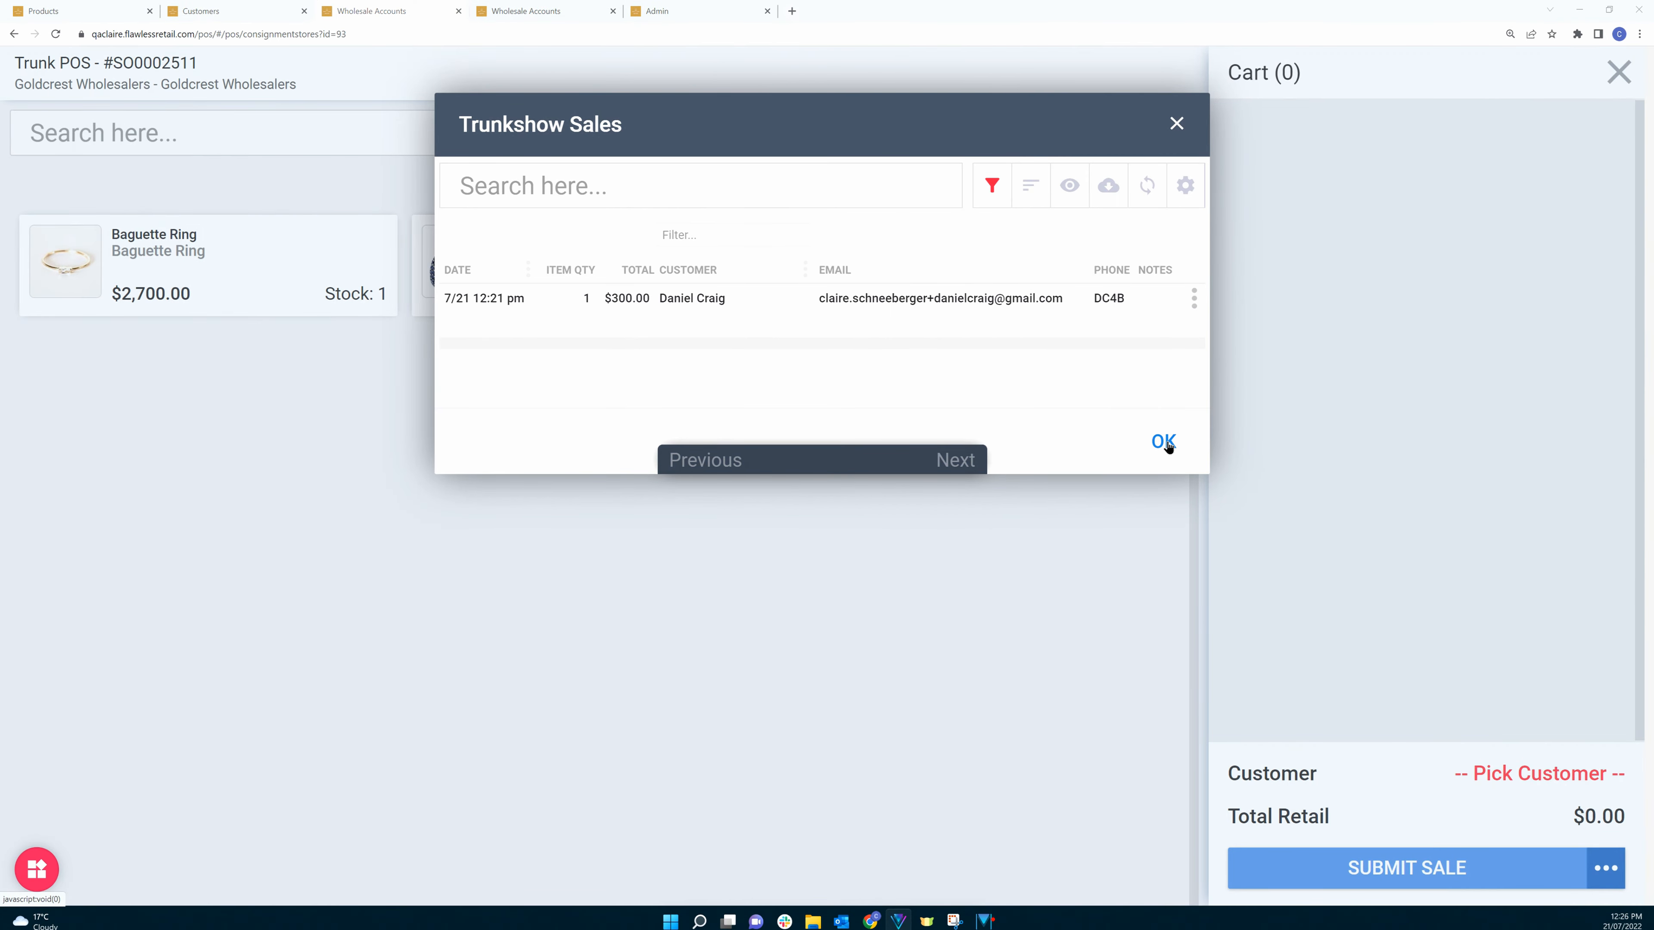
click(1164, 443)
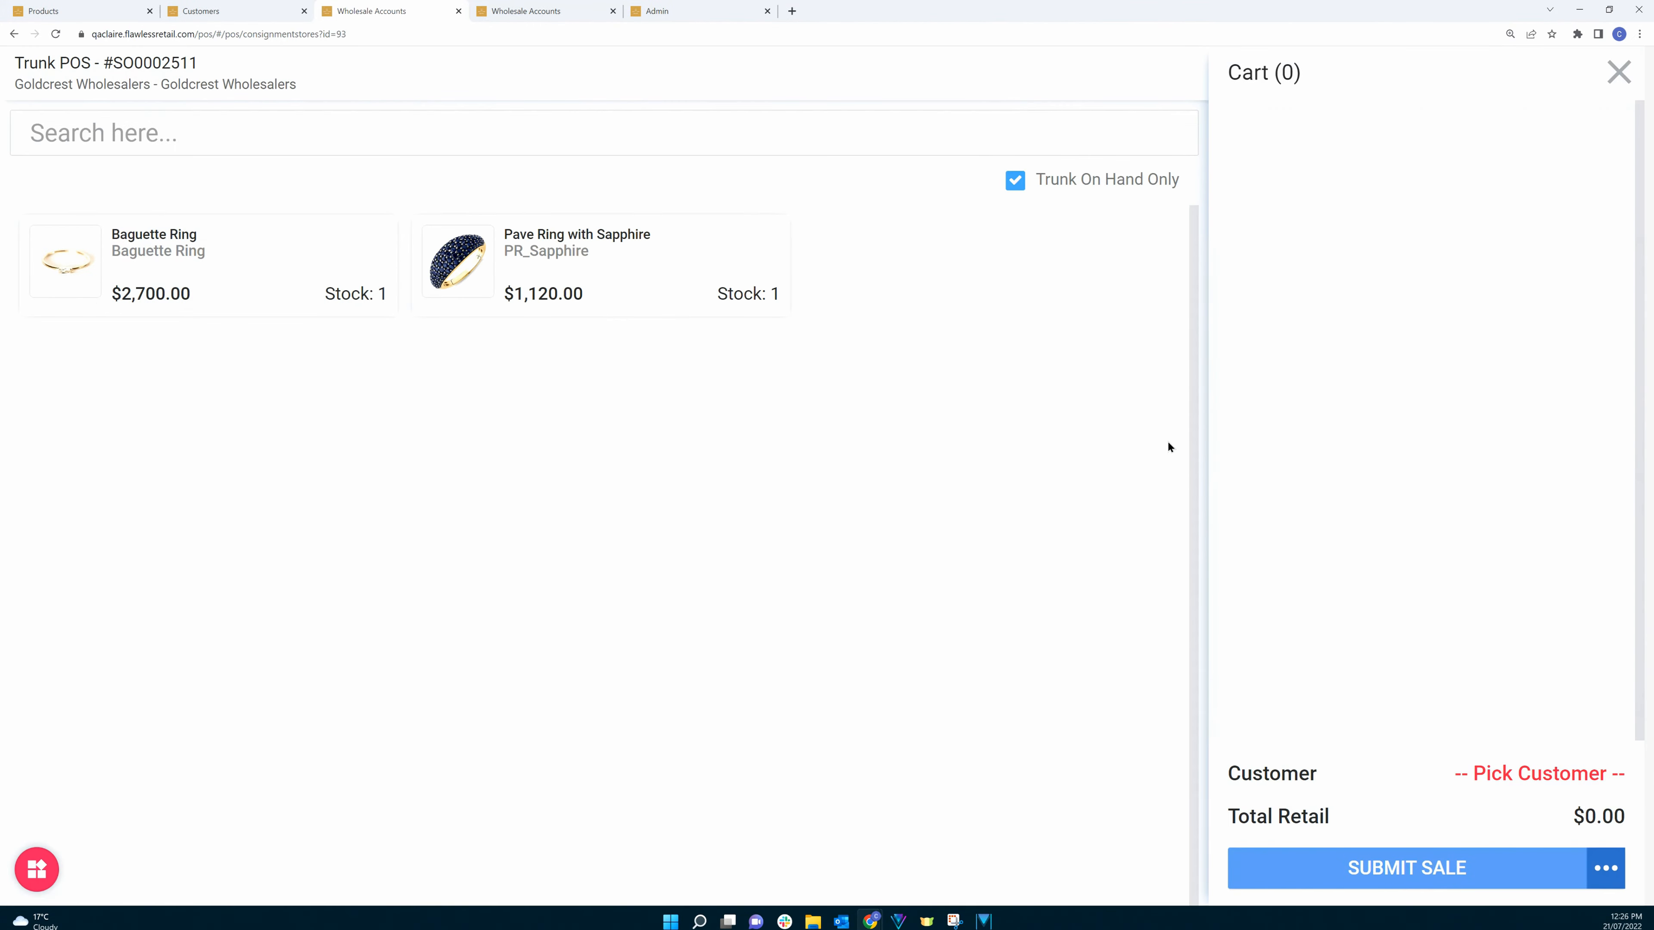
click(1618, 71)
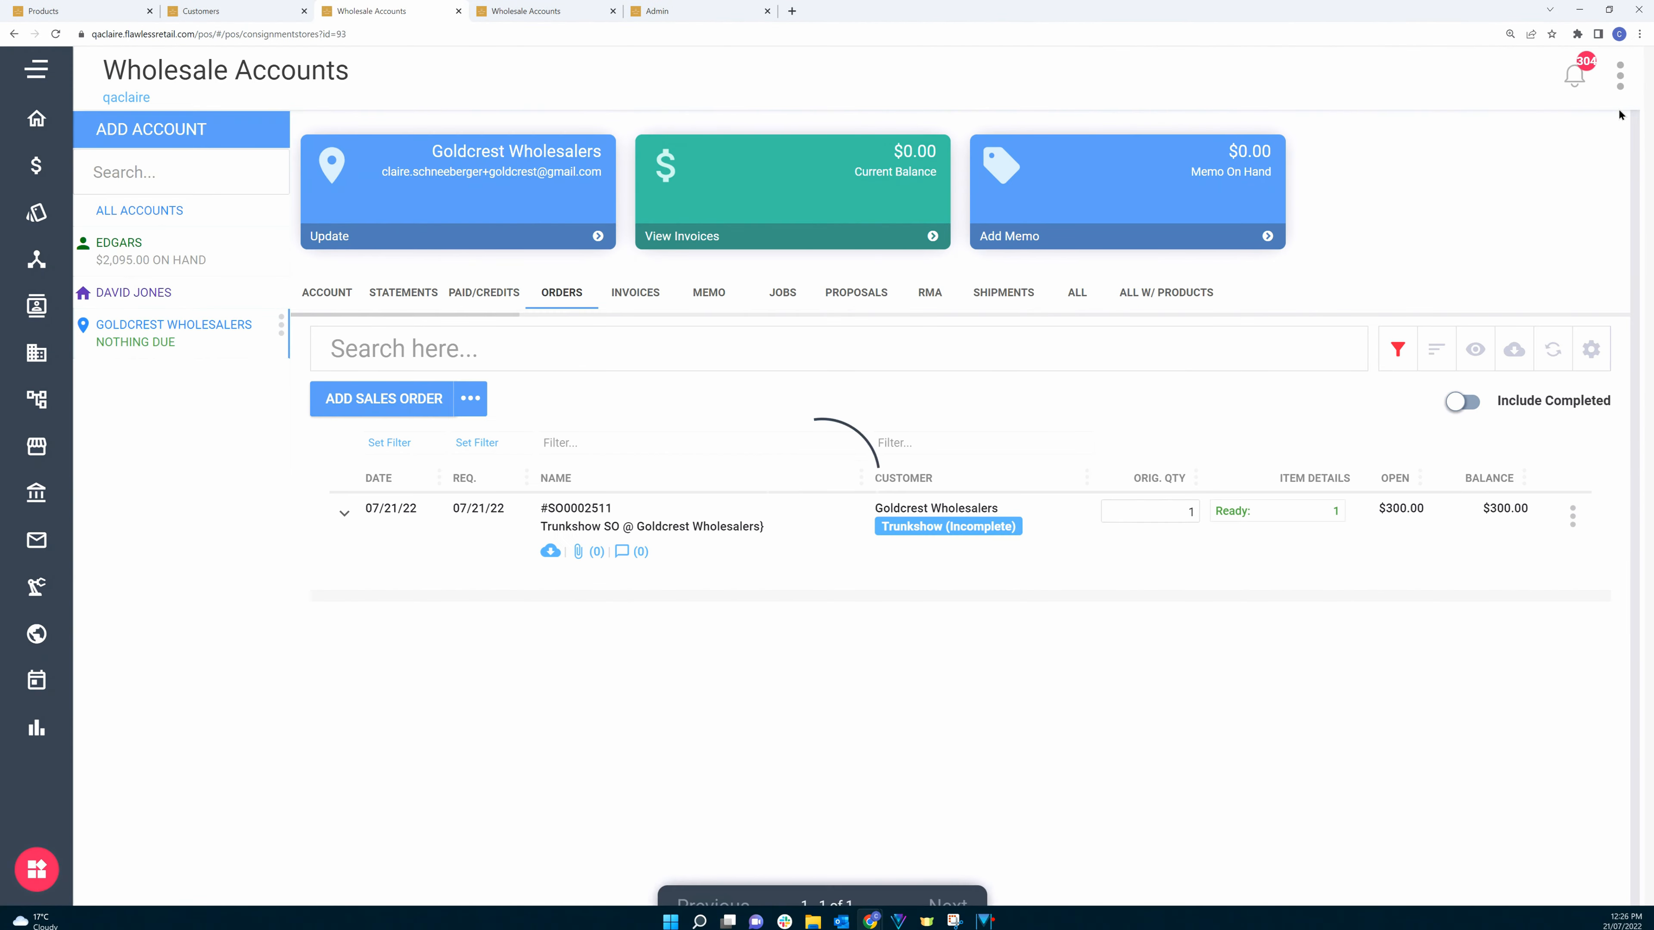
- Complete the trunkshow on the Goldcrest Wholesalers sales order and confirm the completion
click(1572, 516)
click(1408, 756)
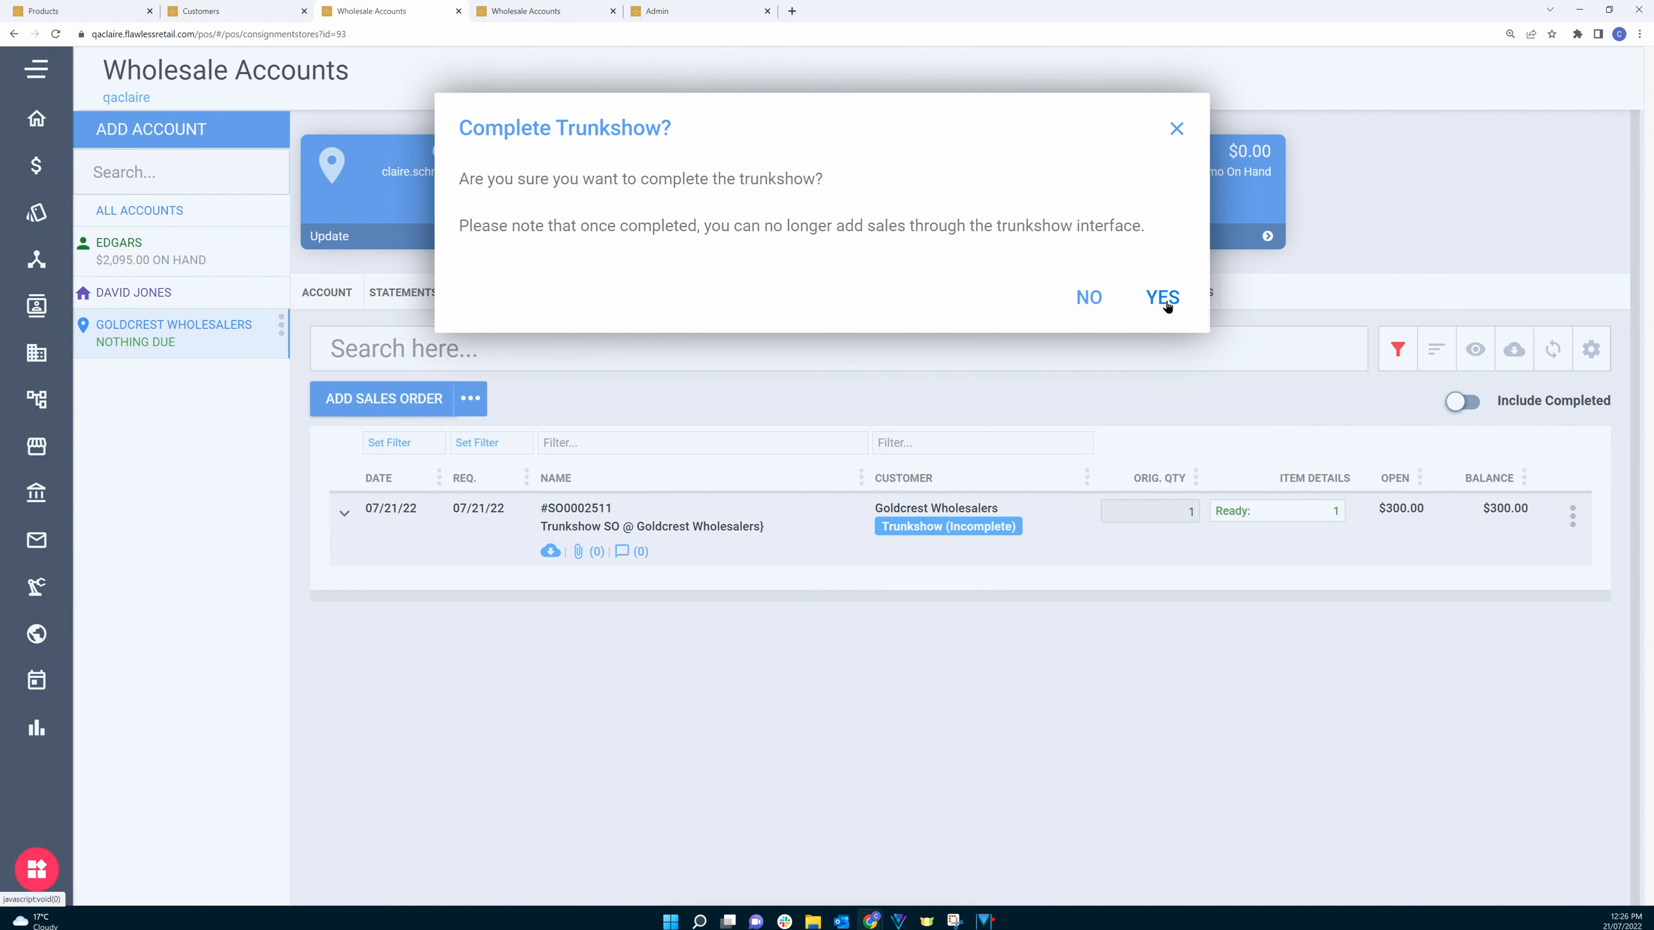
click(1164, 299)
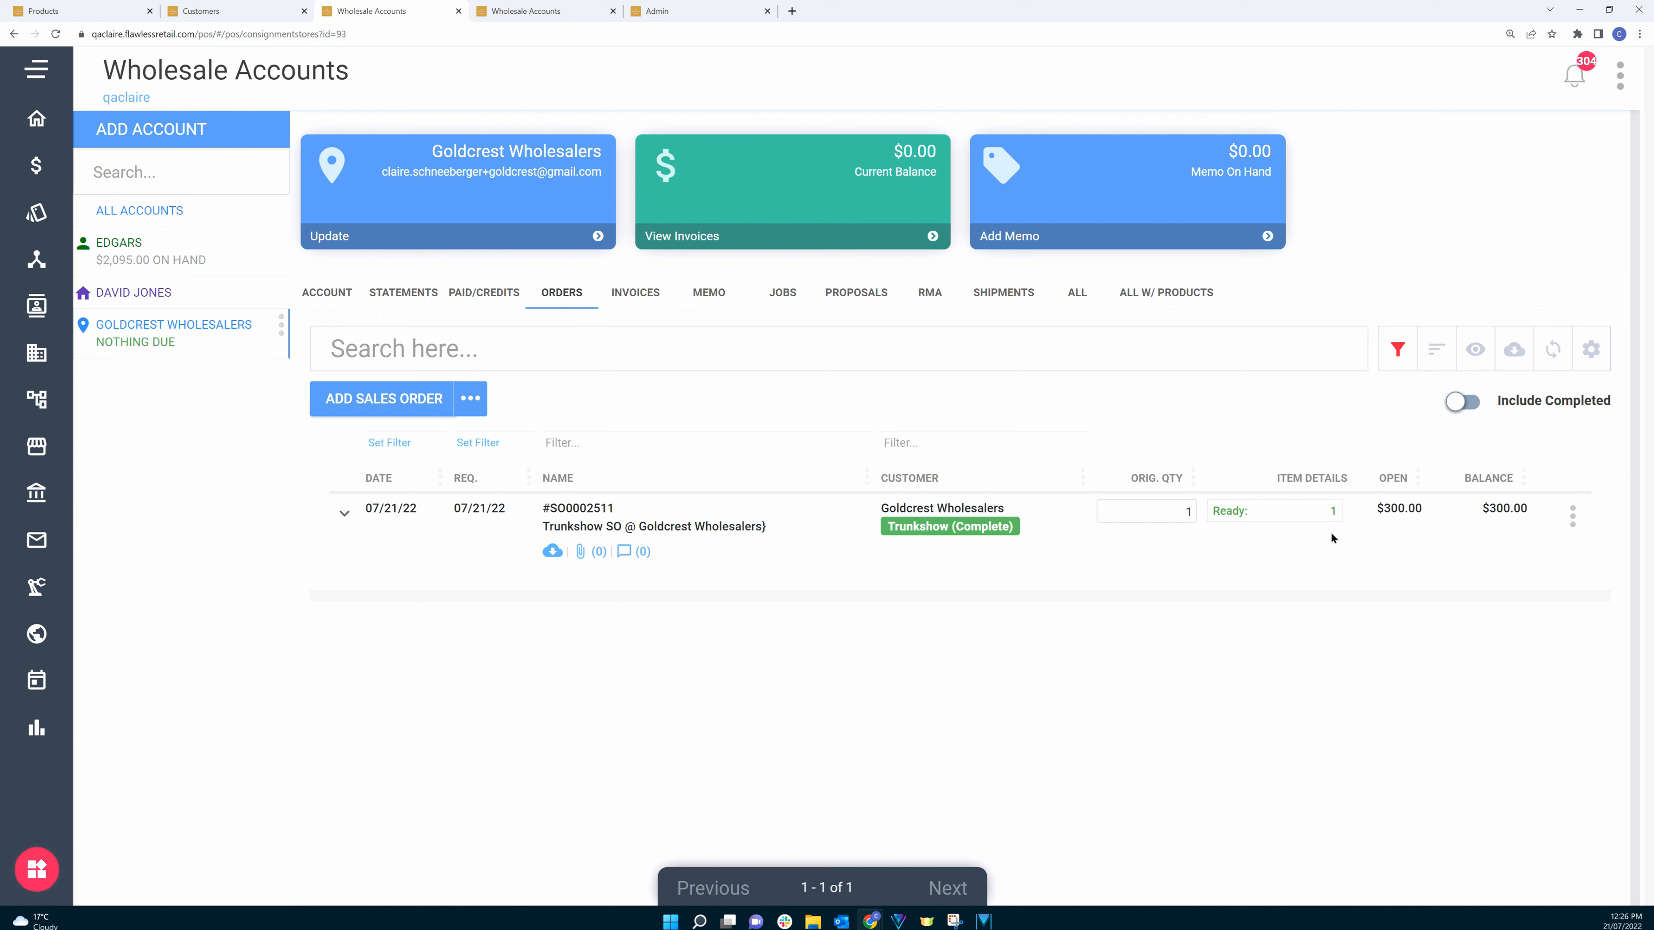
- Open the completed trunkshow order for processing to inspect its line allocation and bulk actions, leaving it without changes
click(1574, 521)
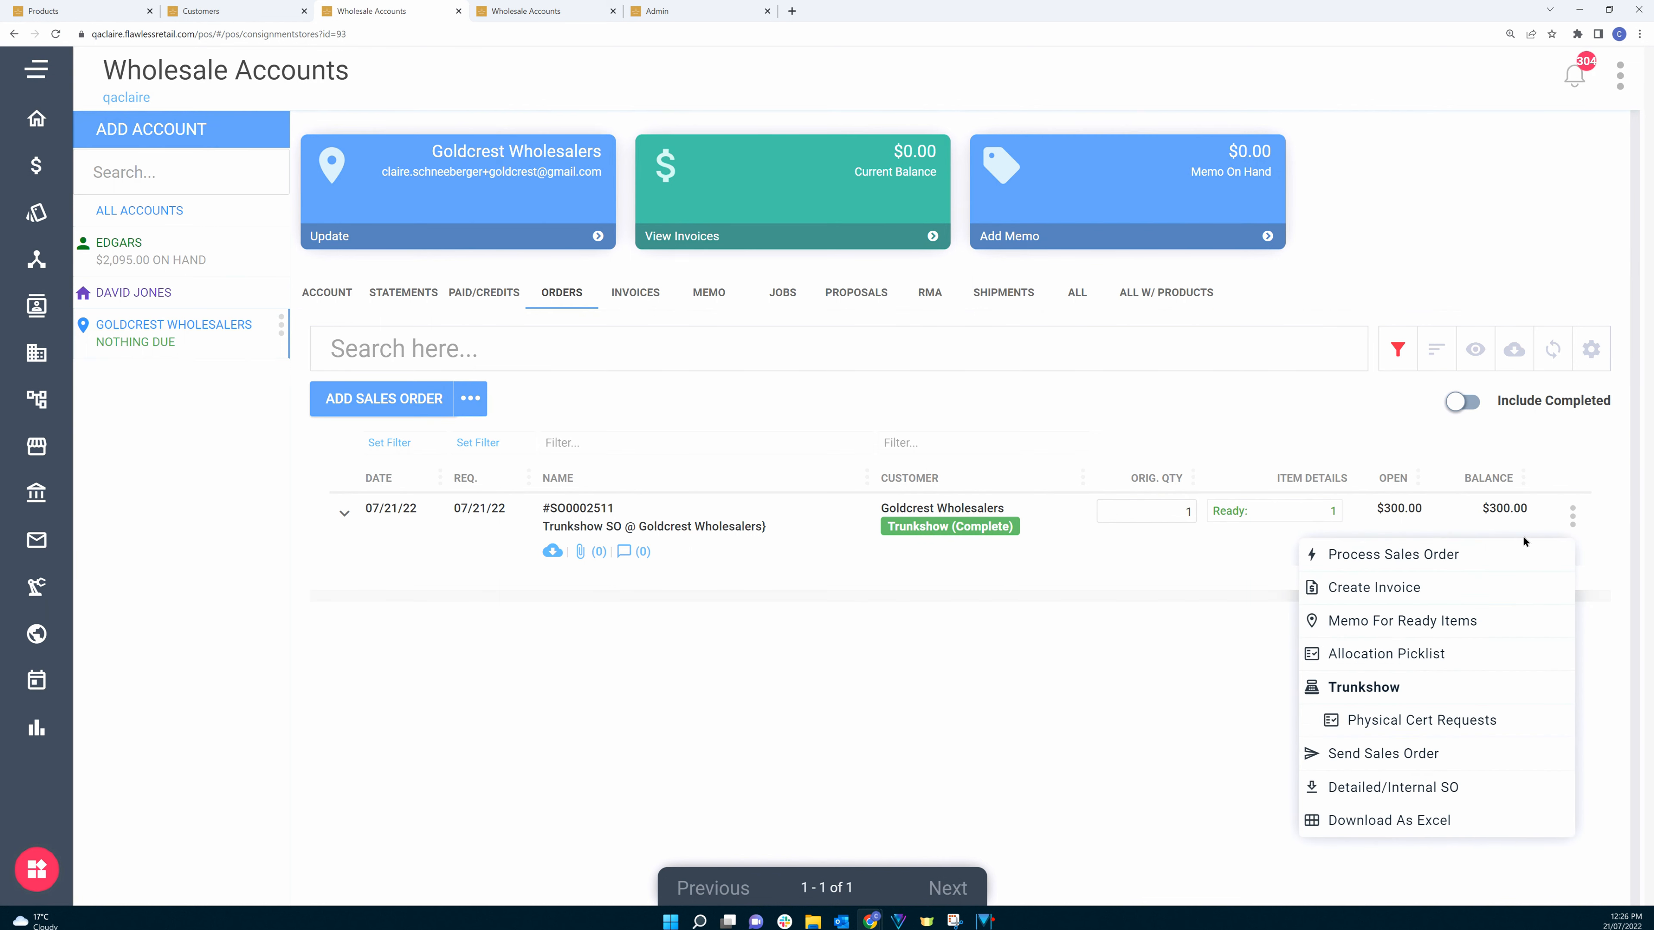
click(1357, 554)
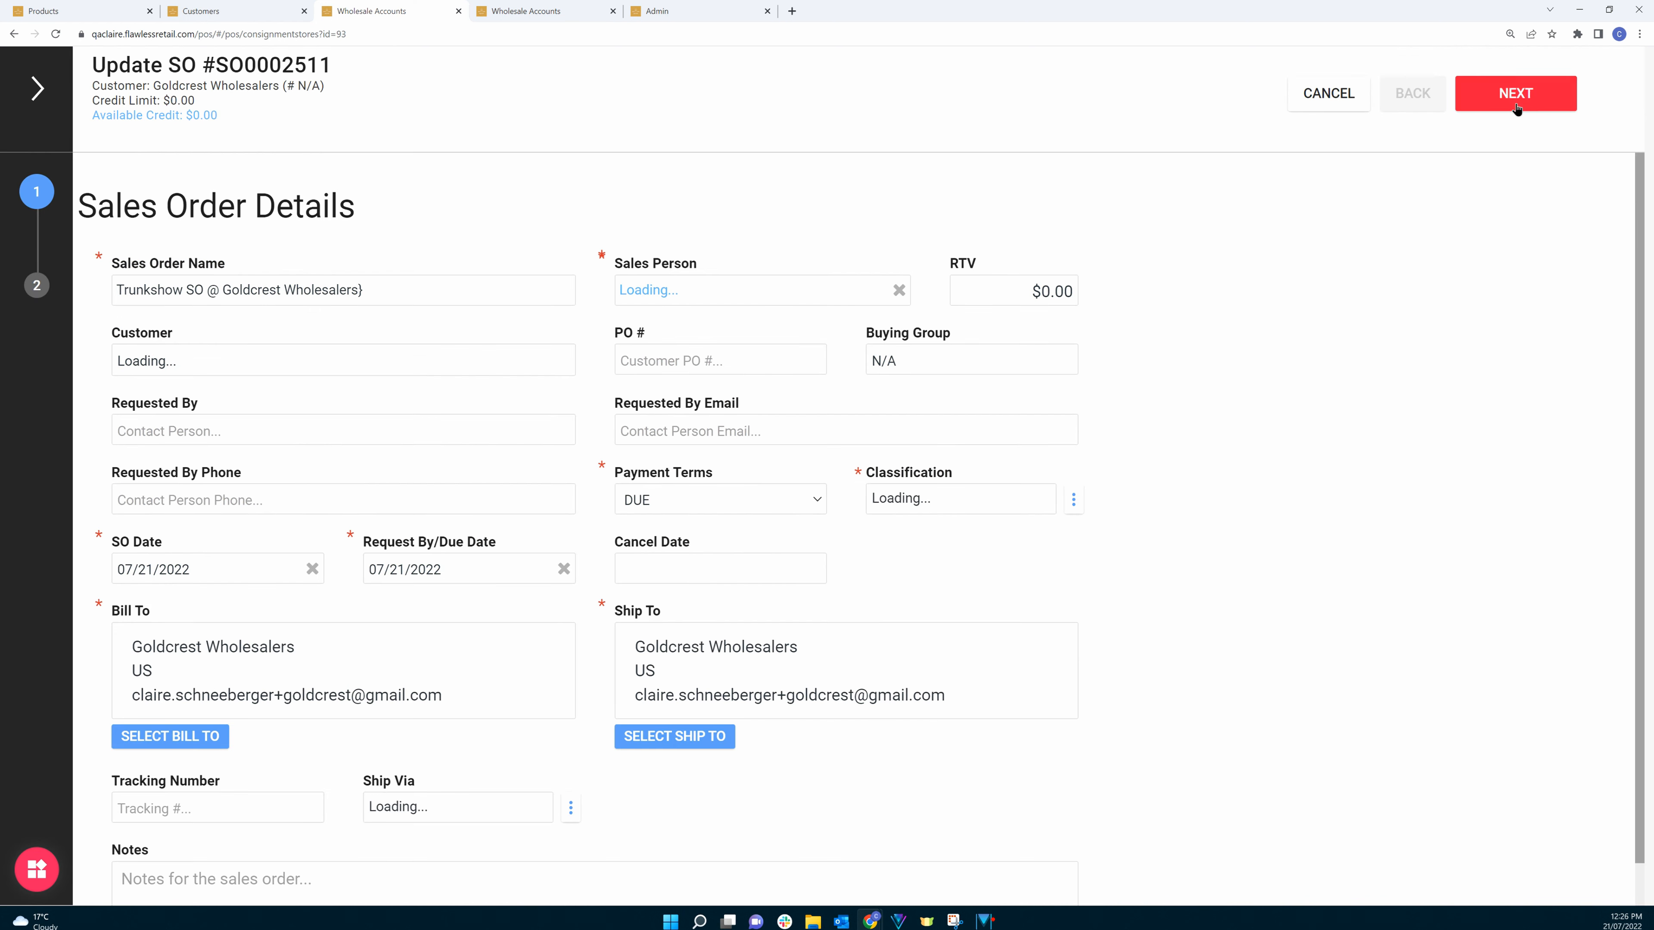
click(1516, 104)
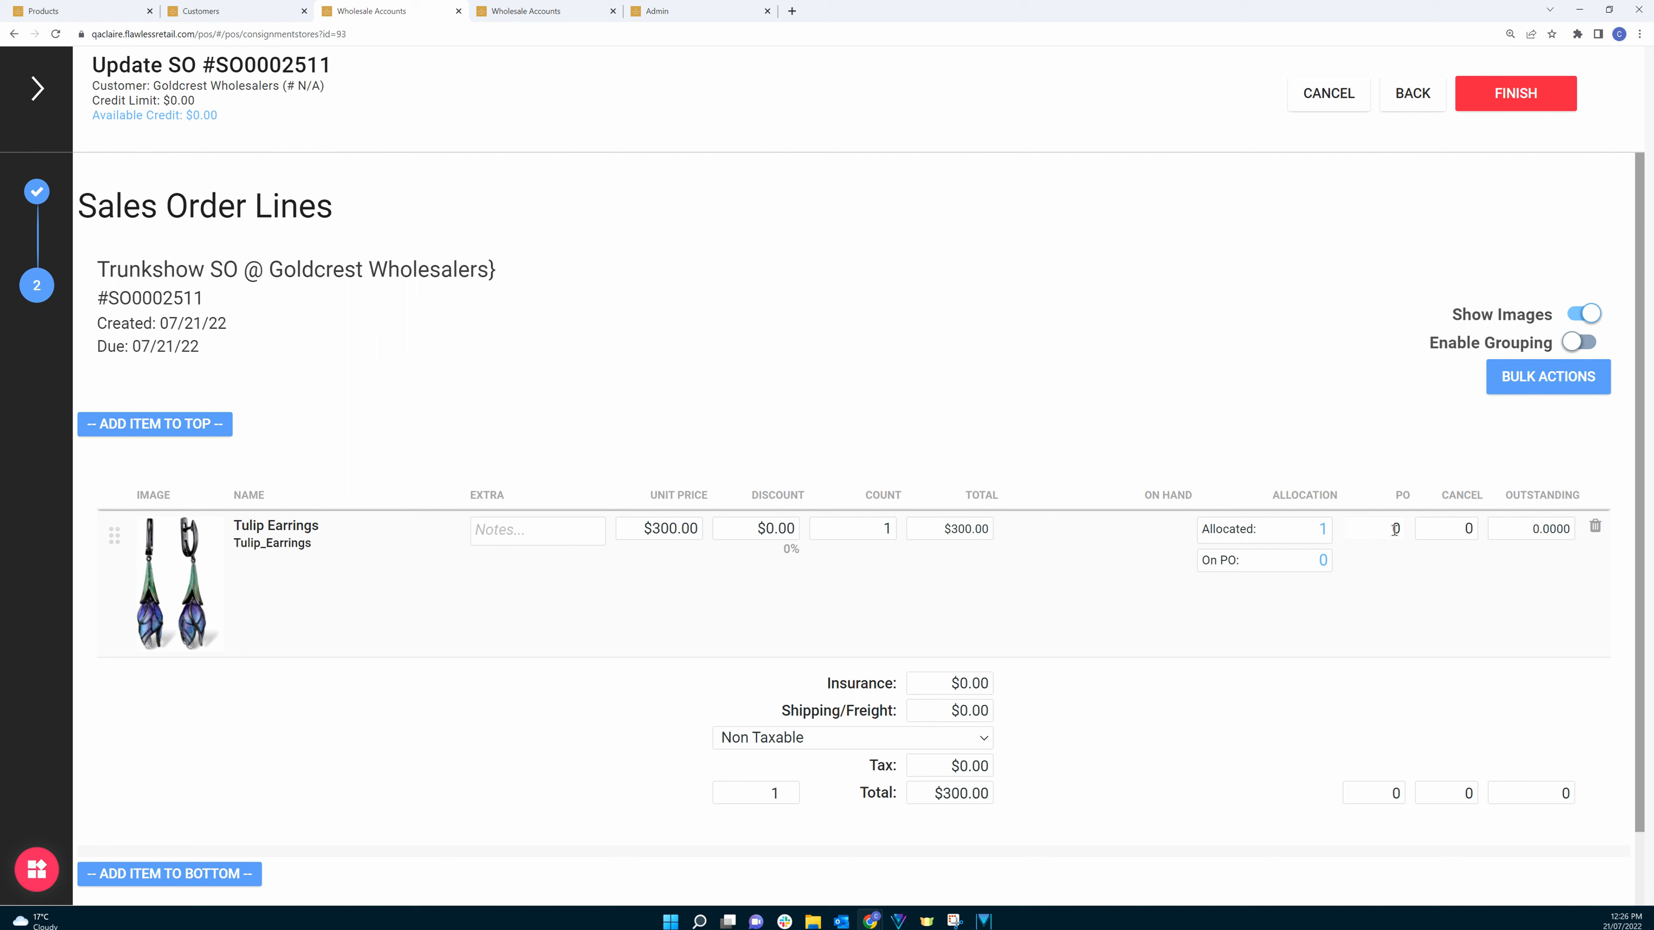
click(1508, 379)
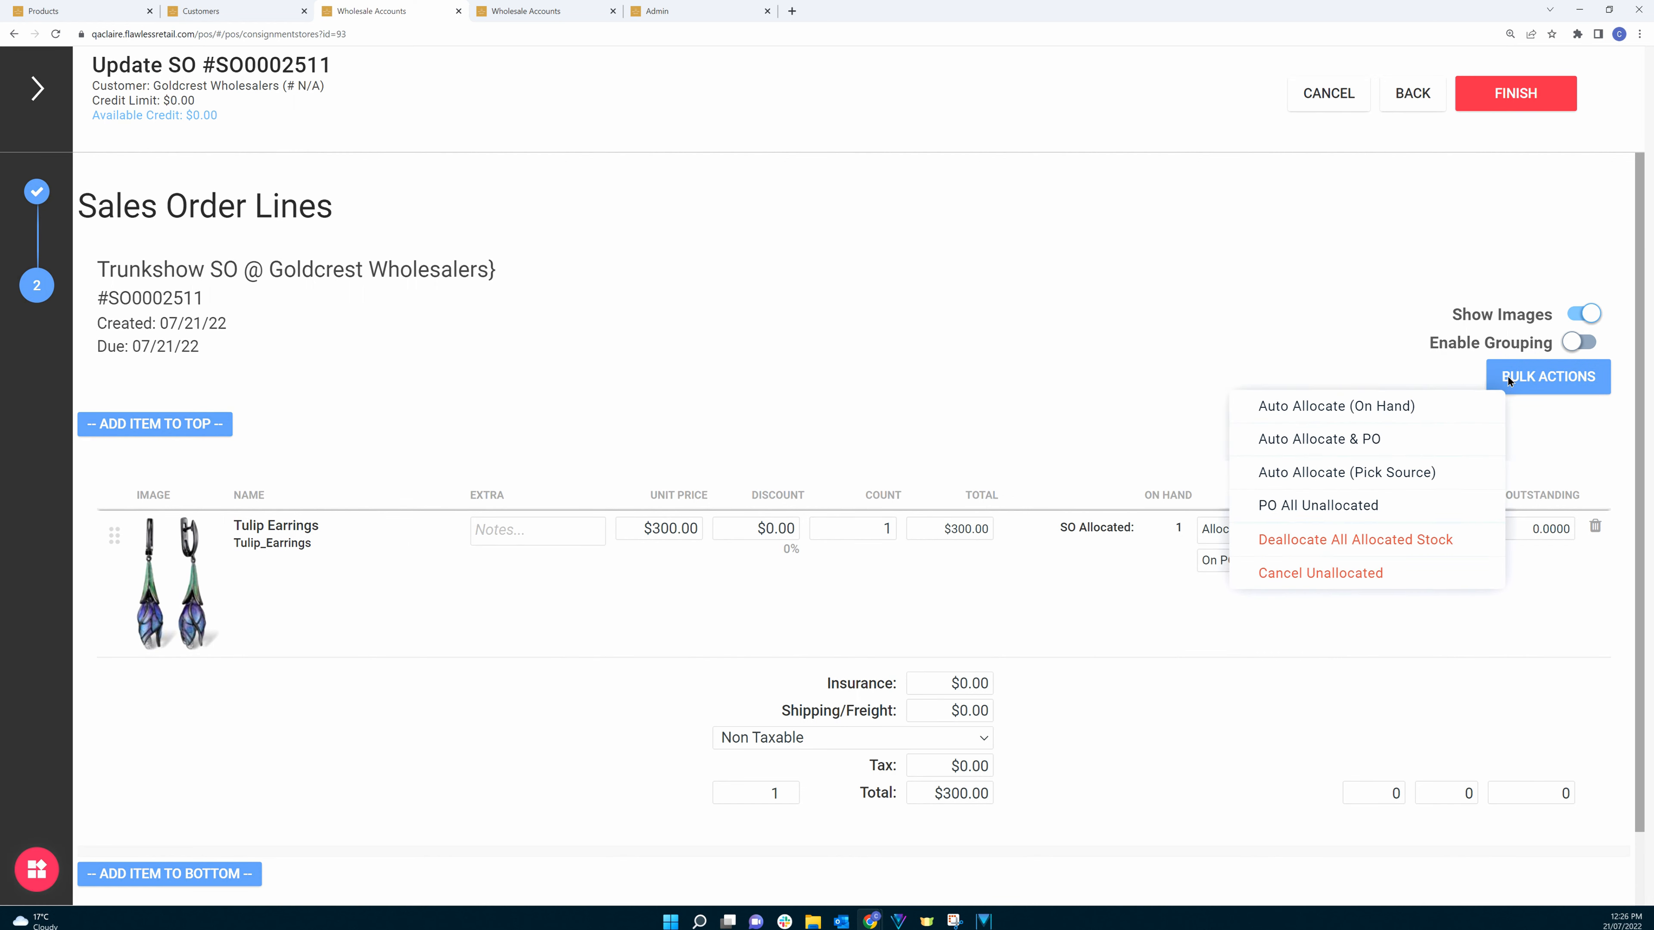
click(1341, 96)
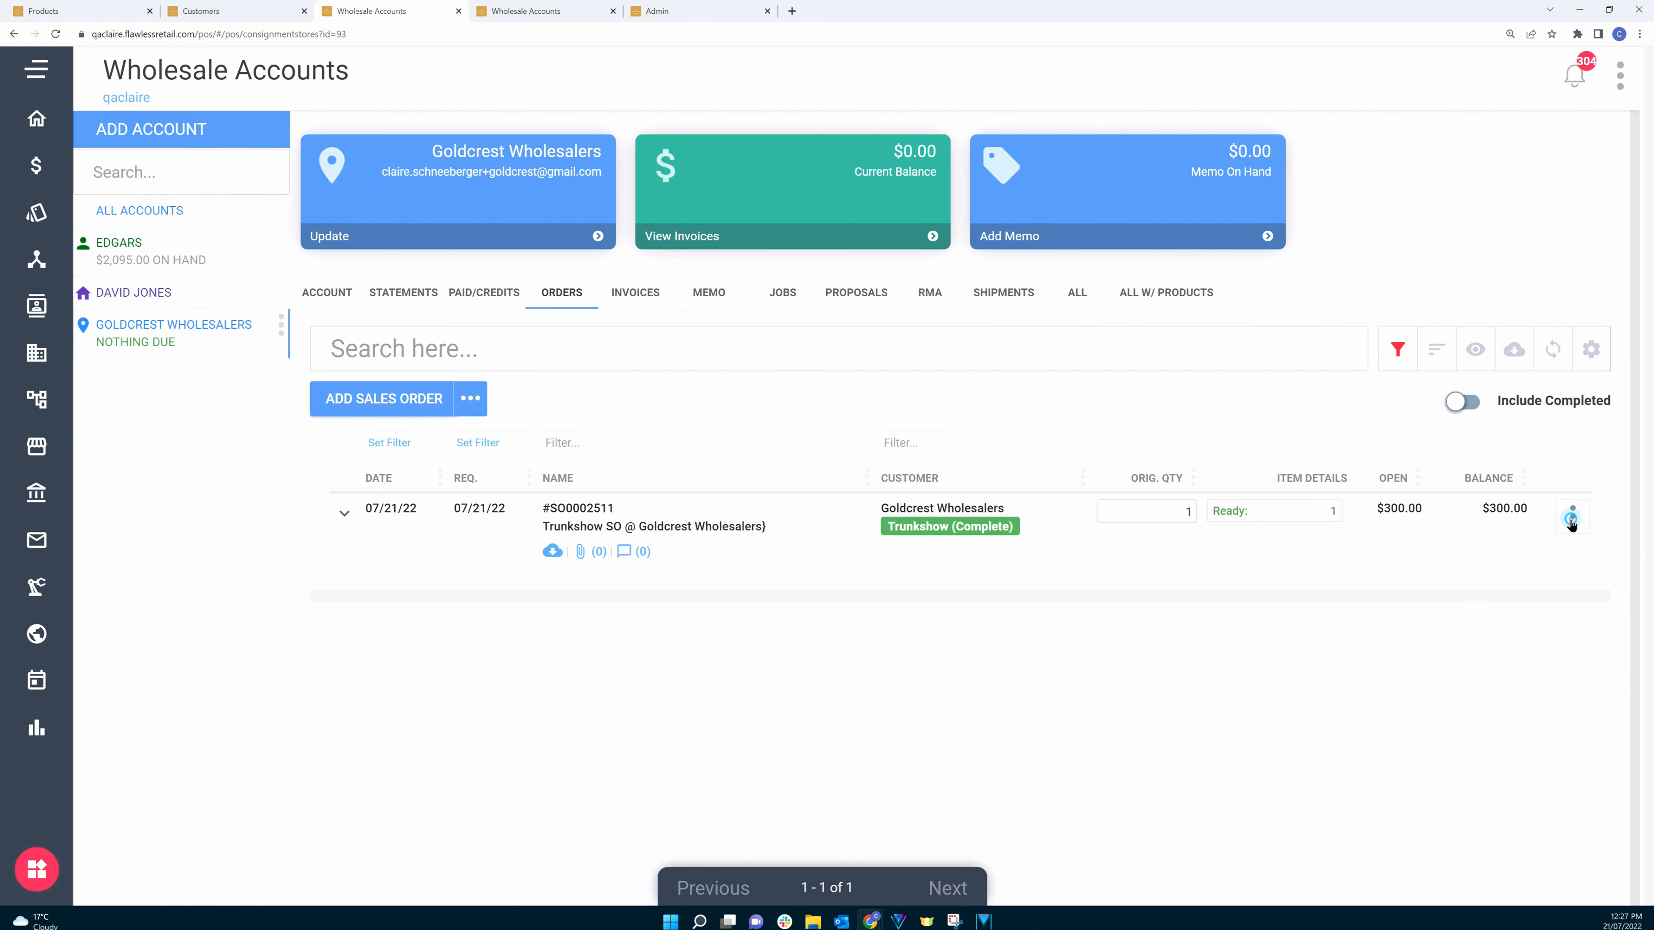
- Create an invoice from the trunkshow sales order for one Tulip Earrings with the default details, and open the account's invoices list
click(1572, 522)
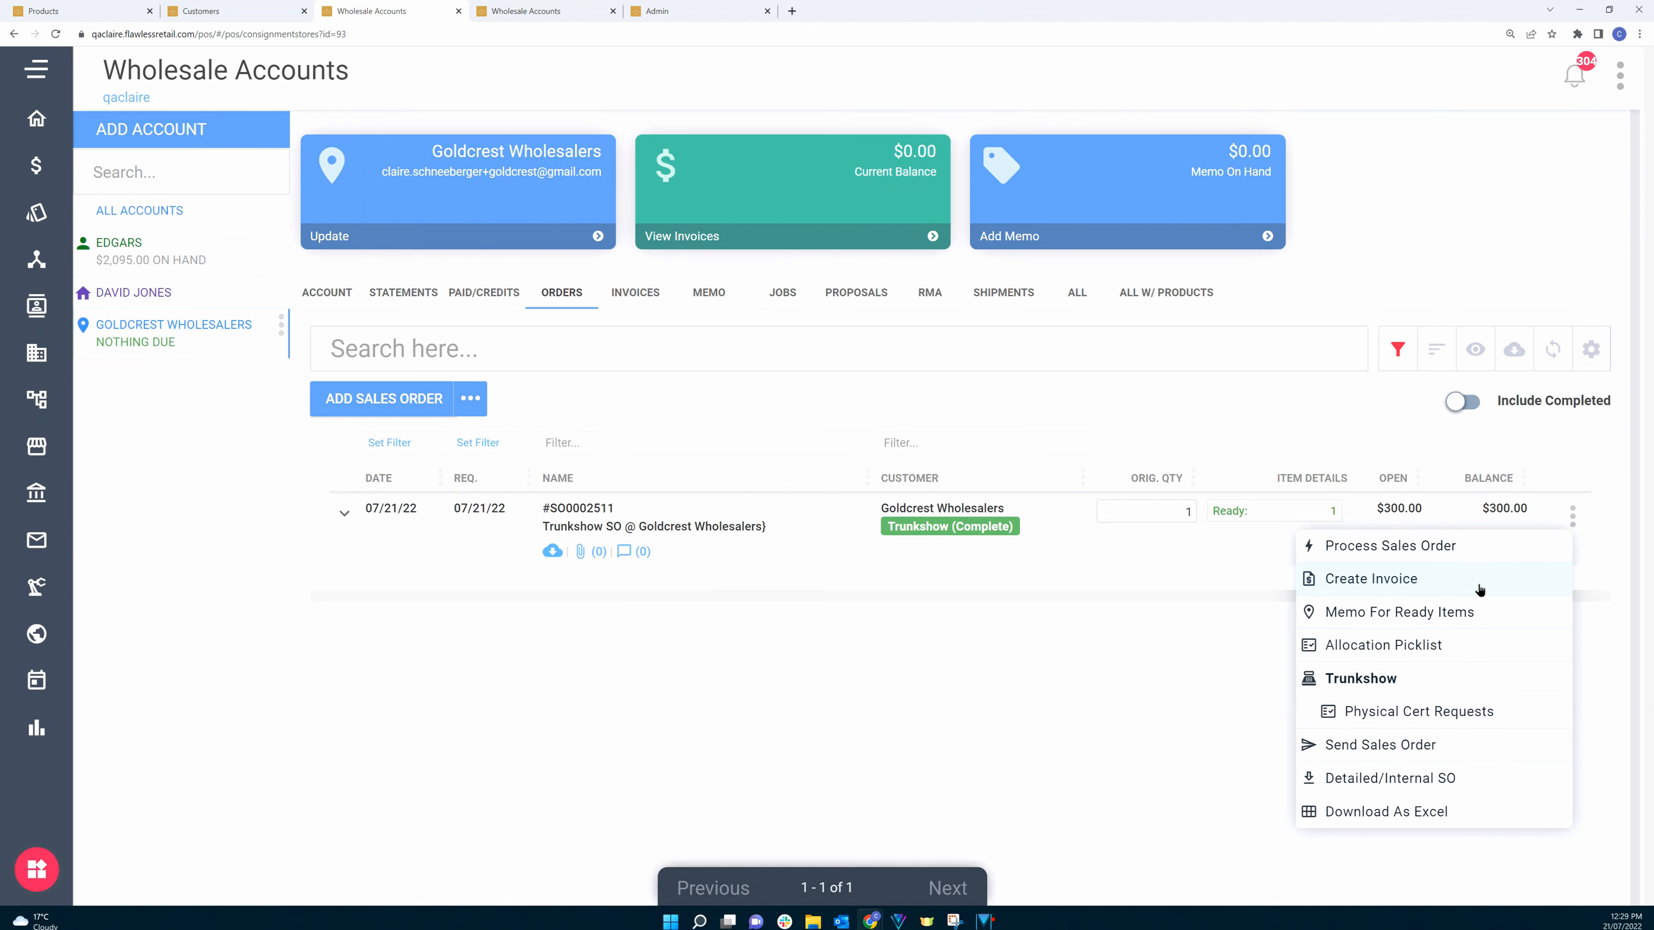
click(1480, 586)
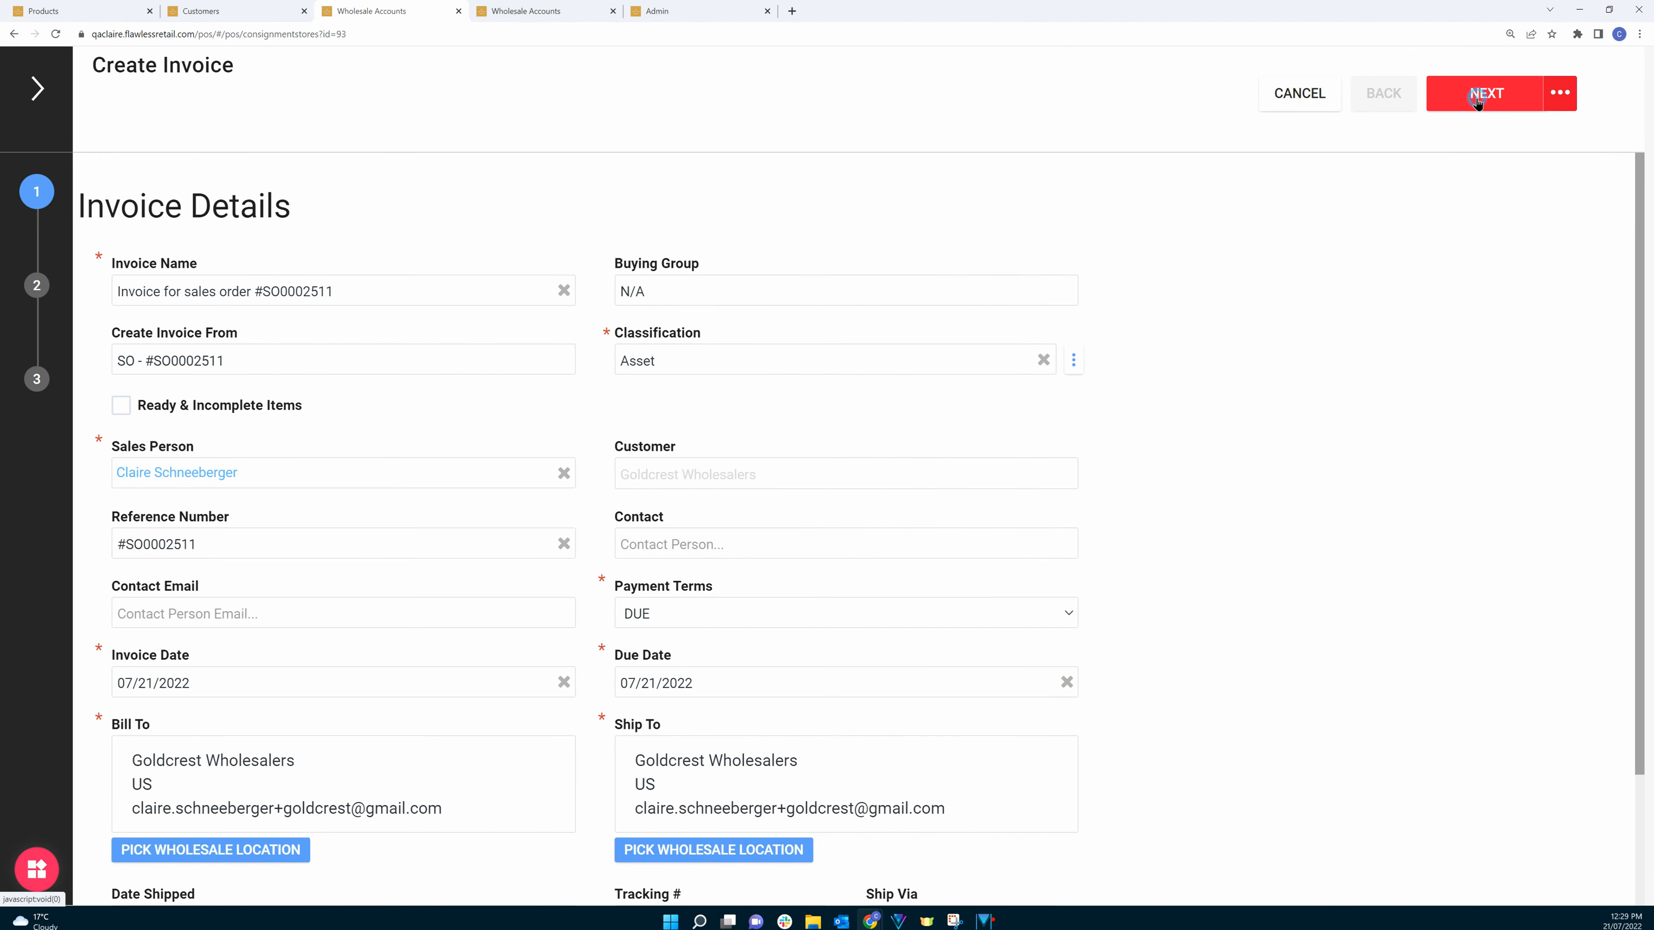
click(1474, 99)
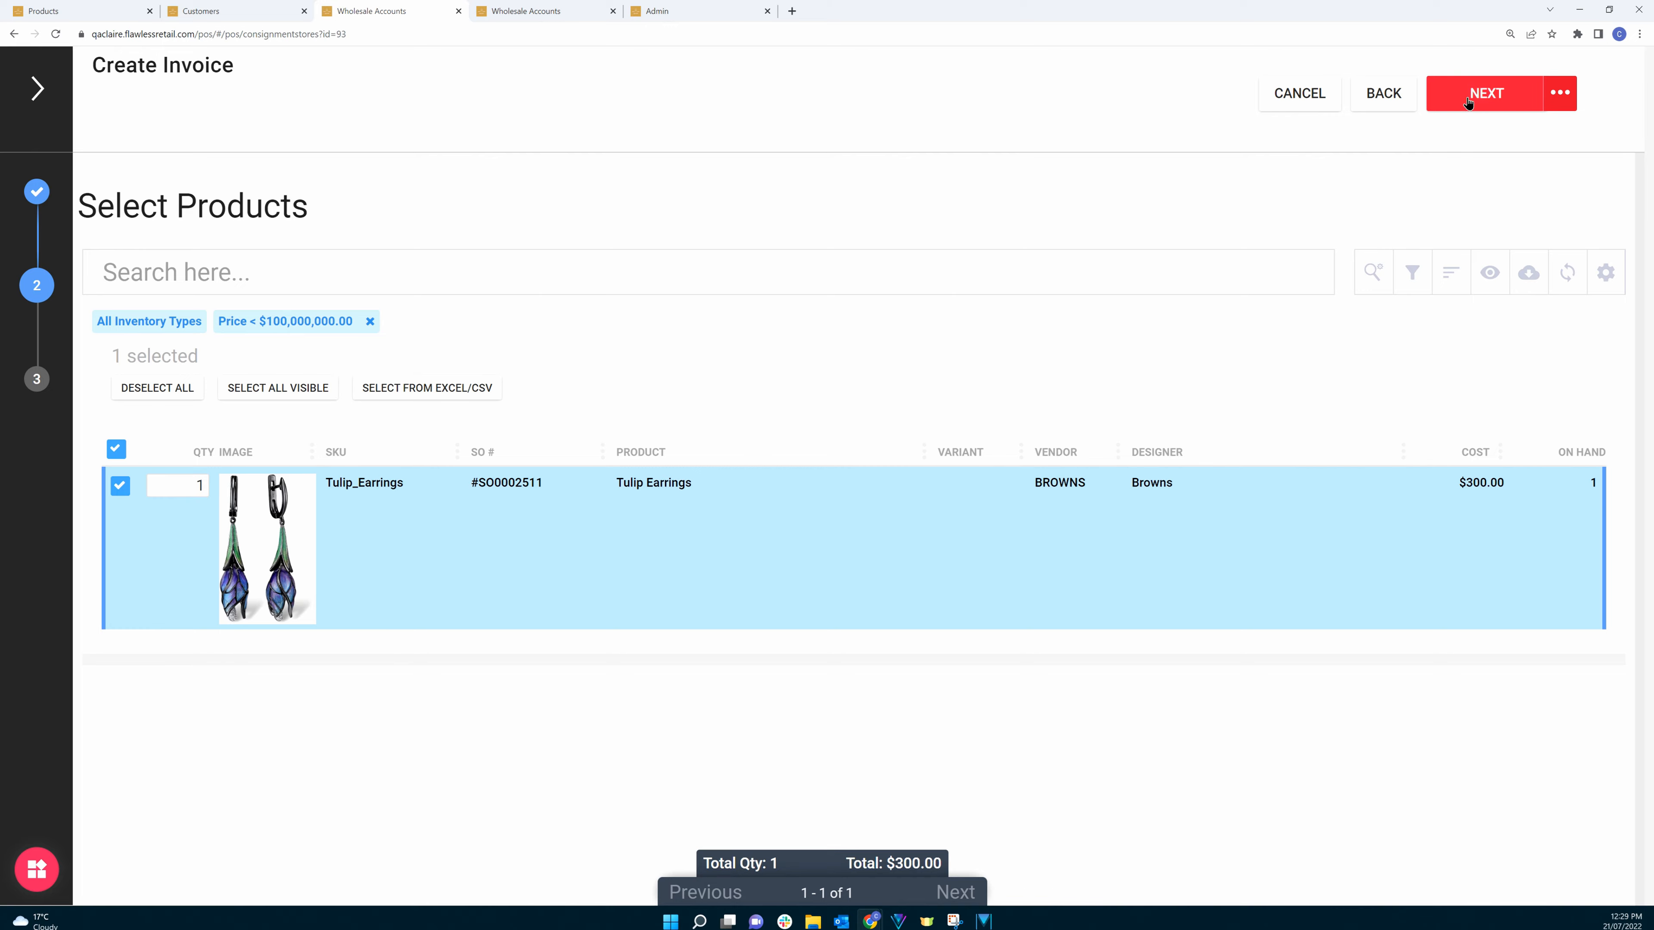
click(1468, 99)
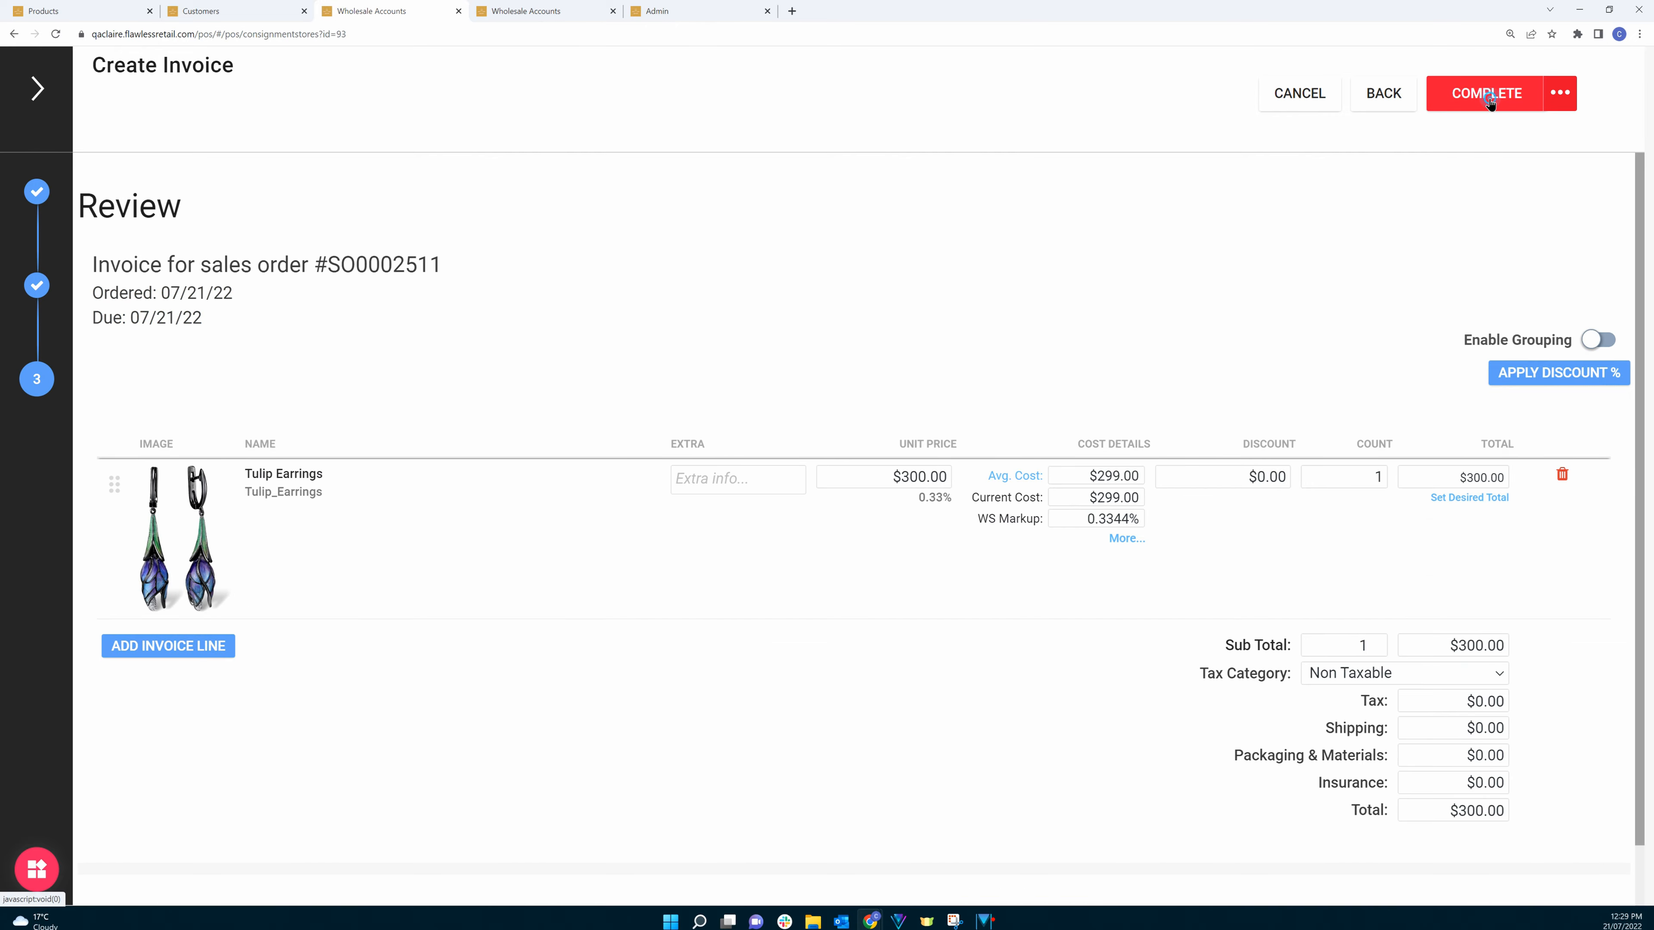
click(1488, 97)
click(1133, 258)
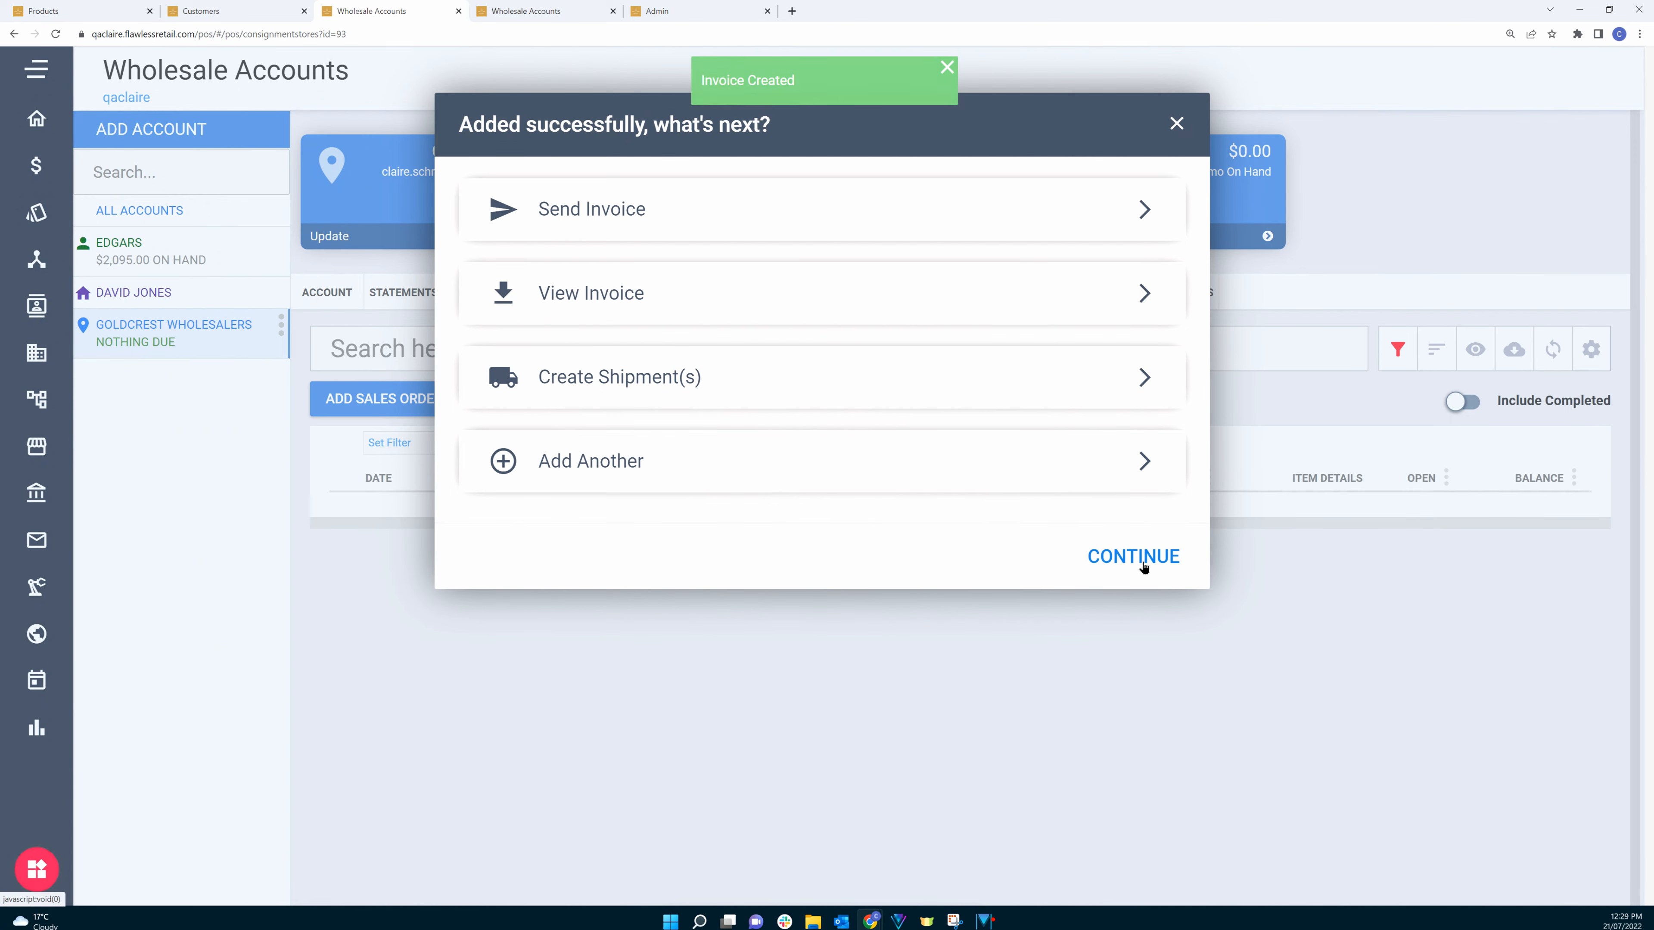
click(1142, 560)
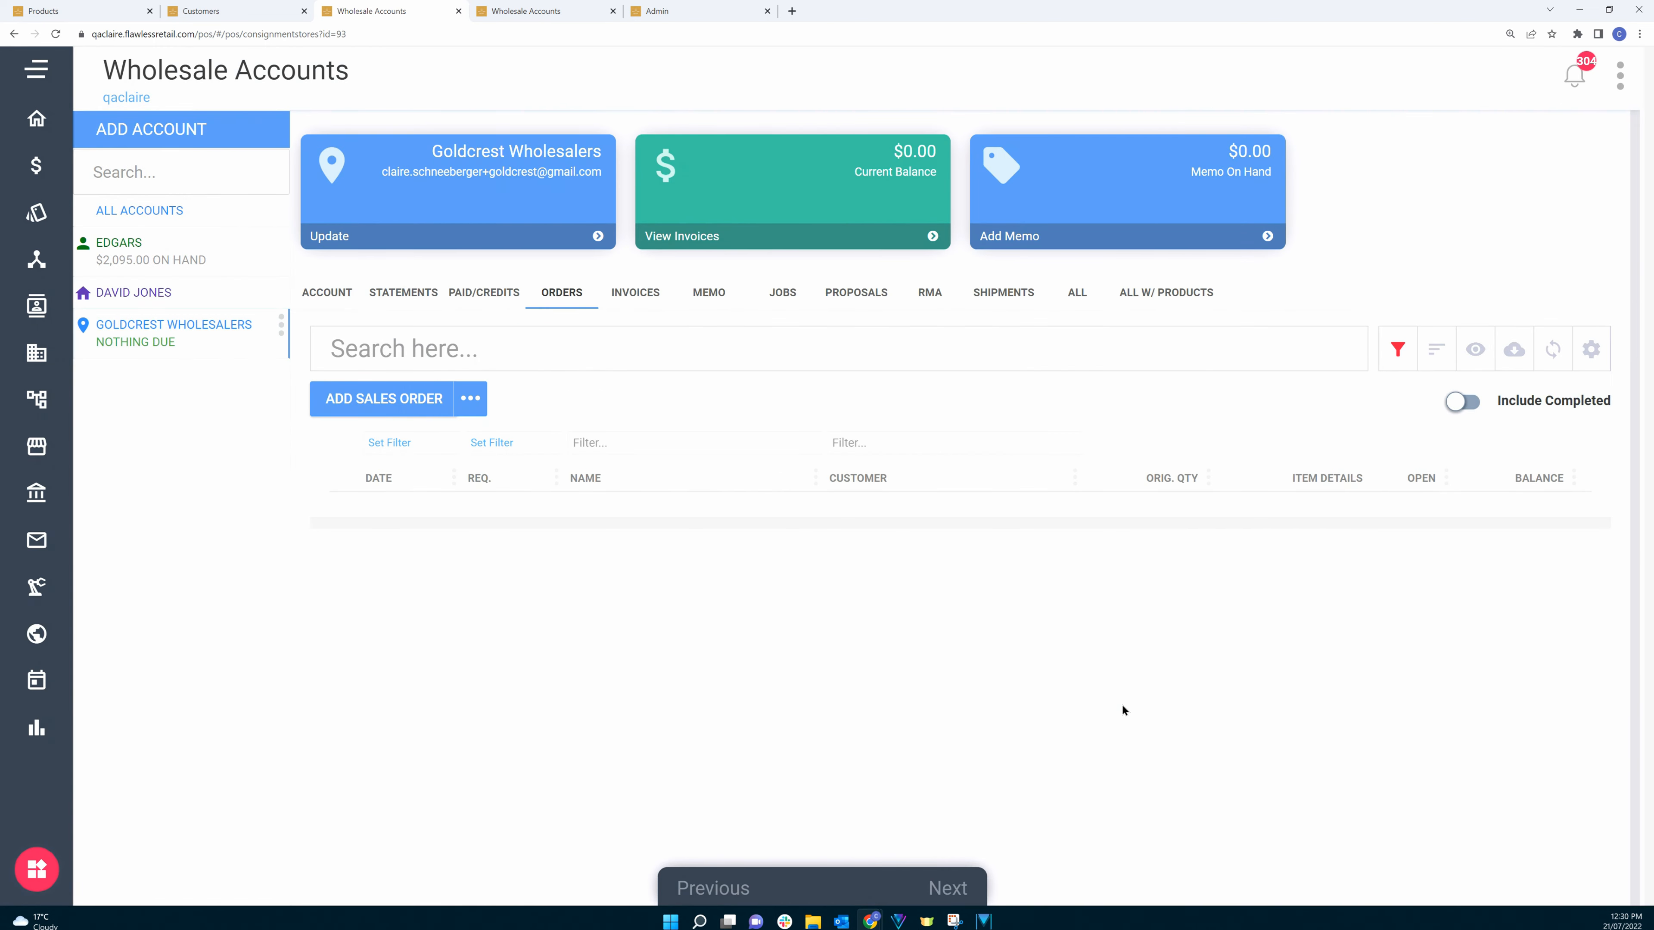
click(632, 295)
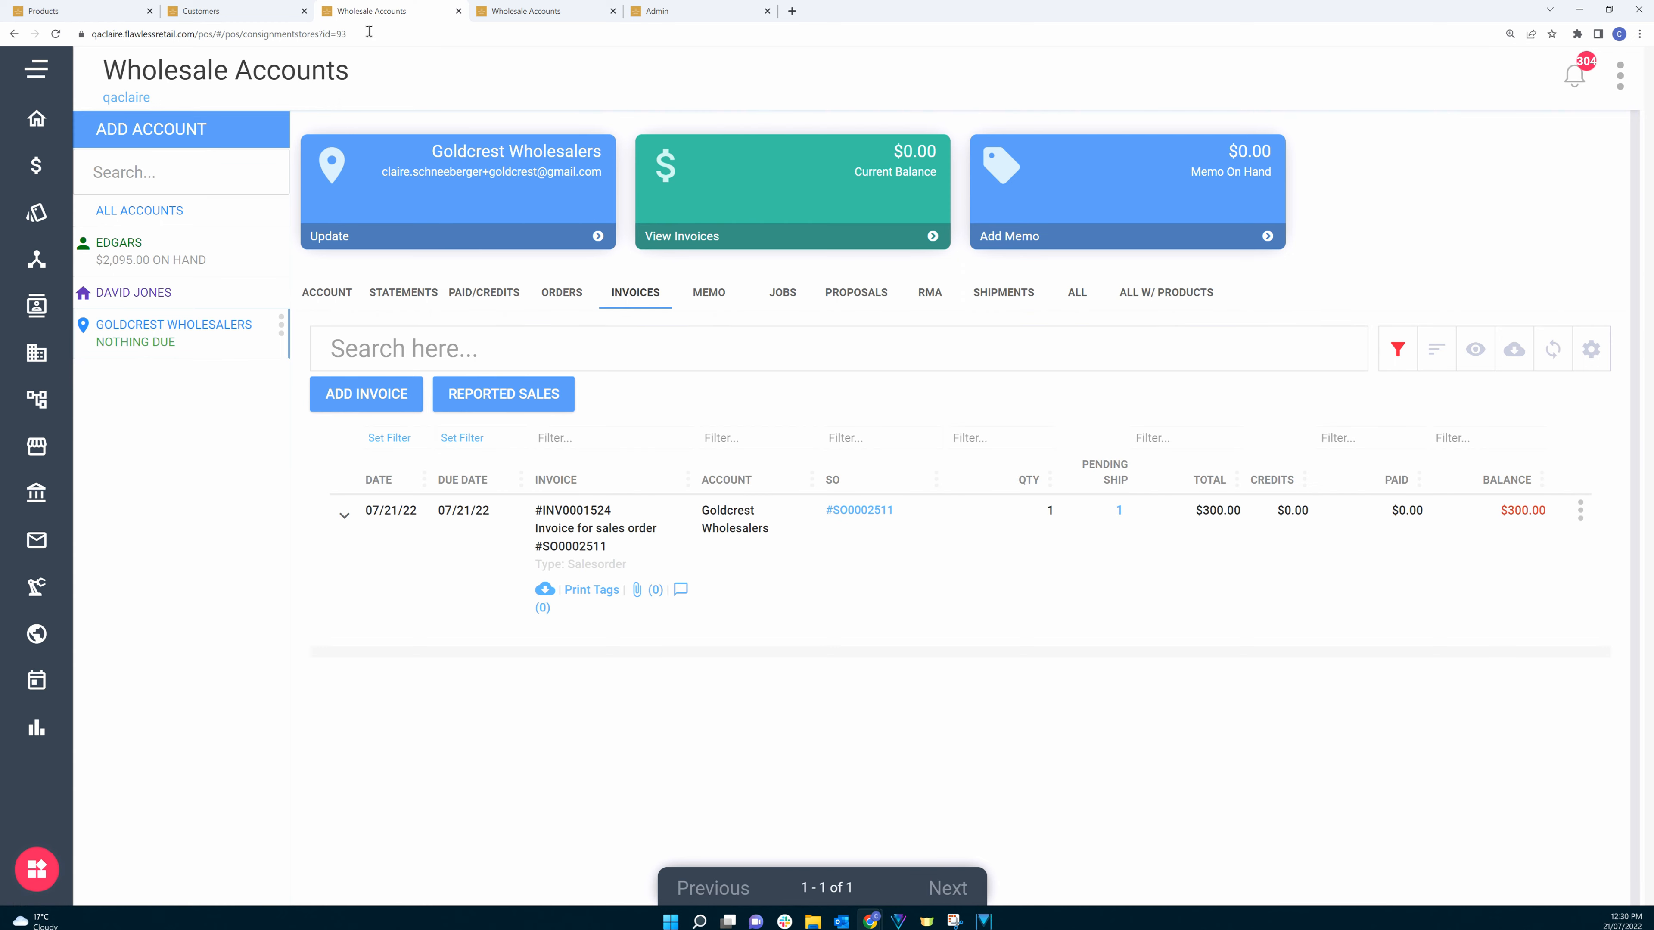
- Switch to the customer's record, refresh the trunkshow sales list and check the certificate options for the Tulip Earrings sale
click(213, 12)
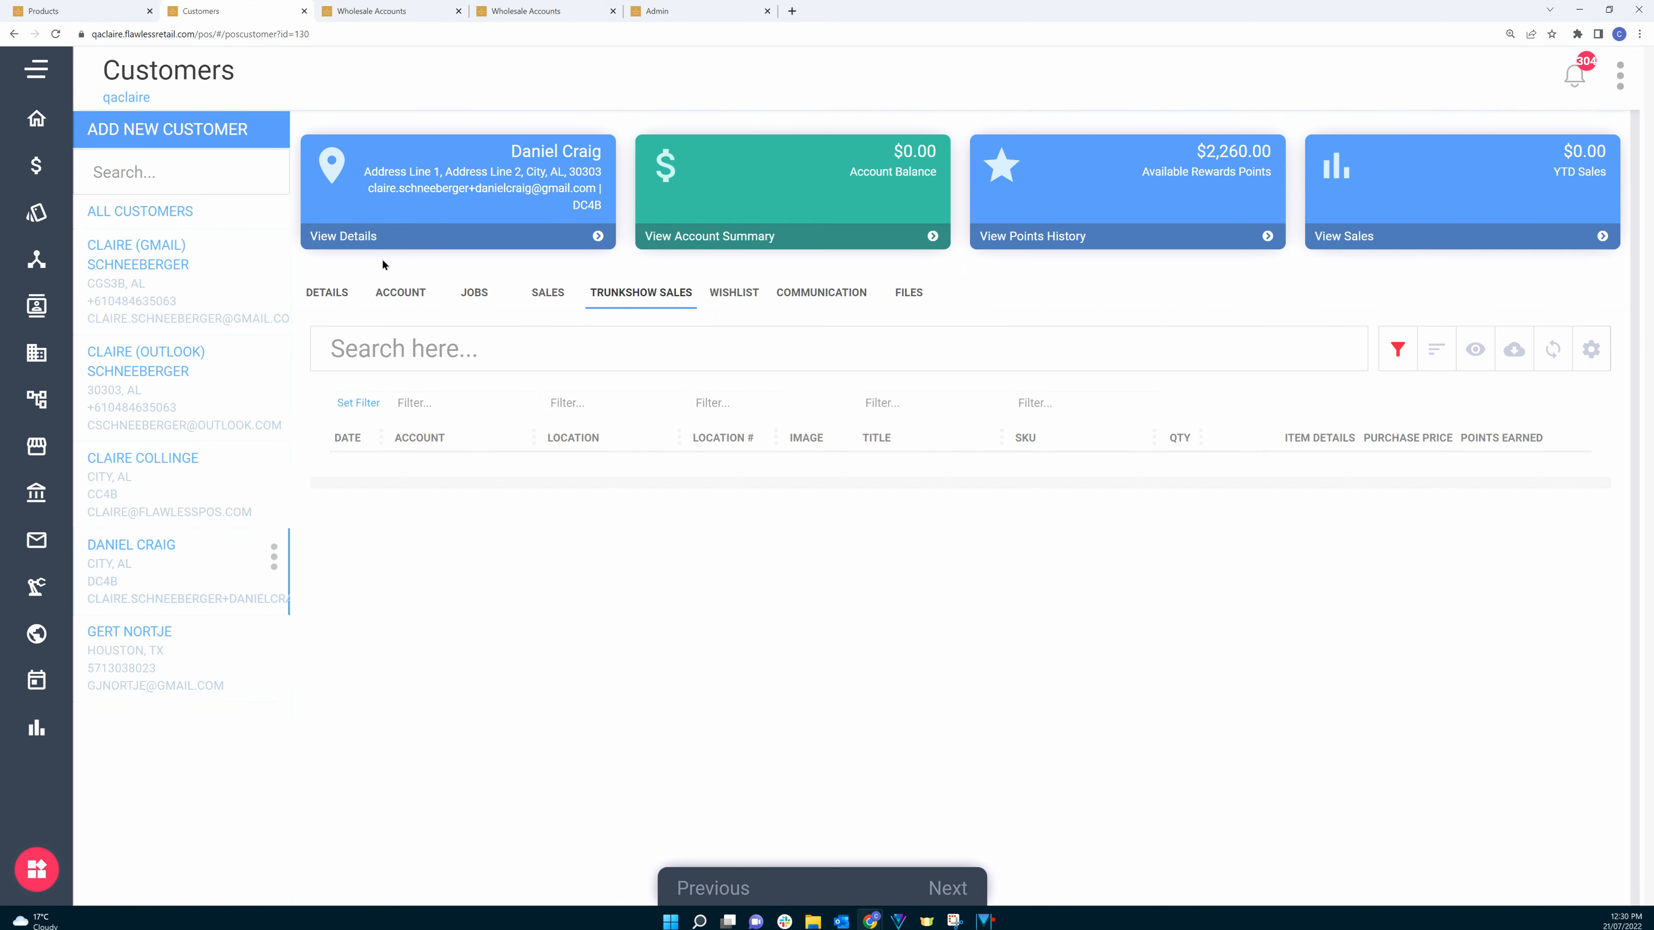
click(1553, 350)
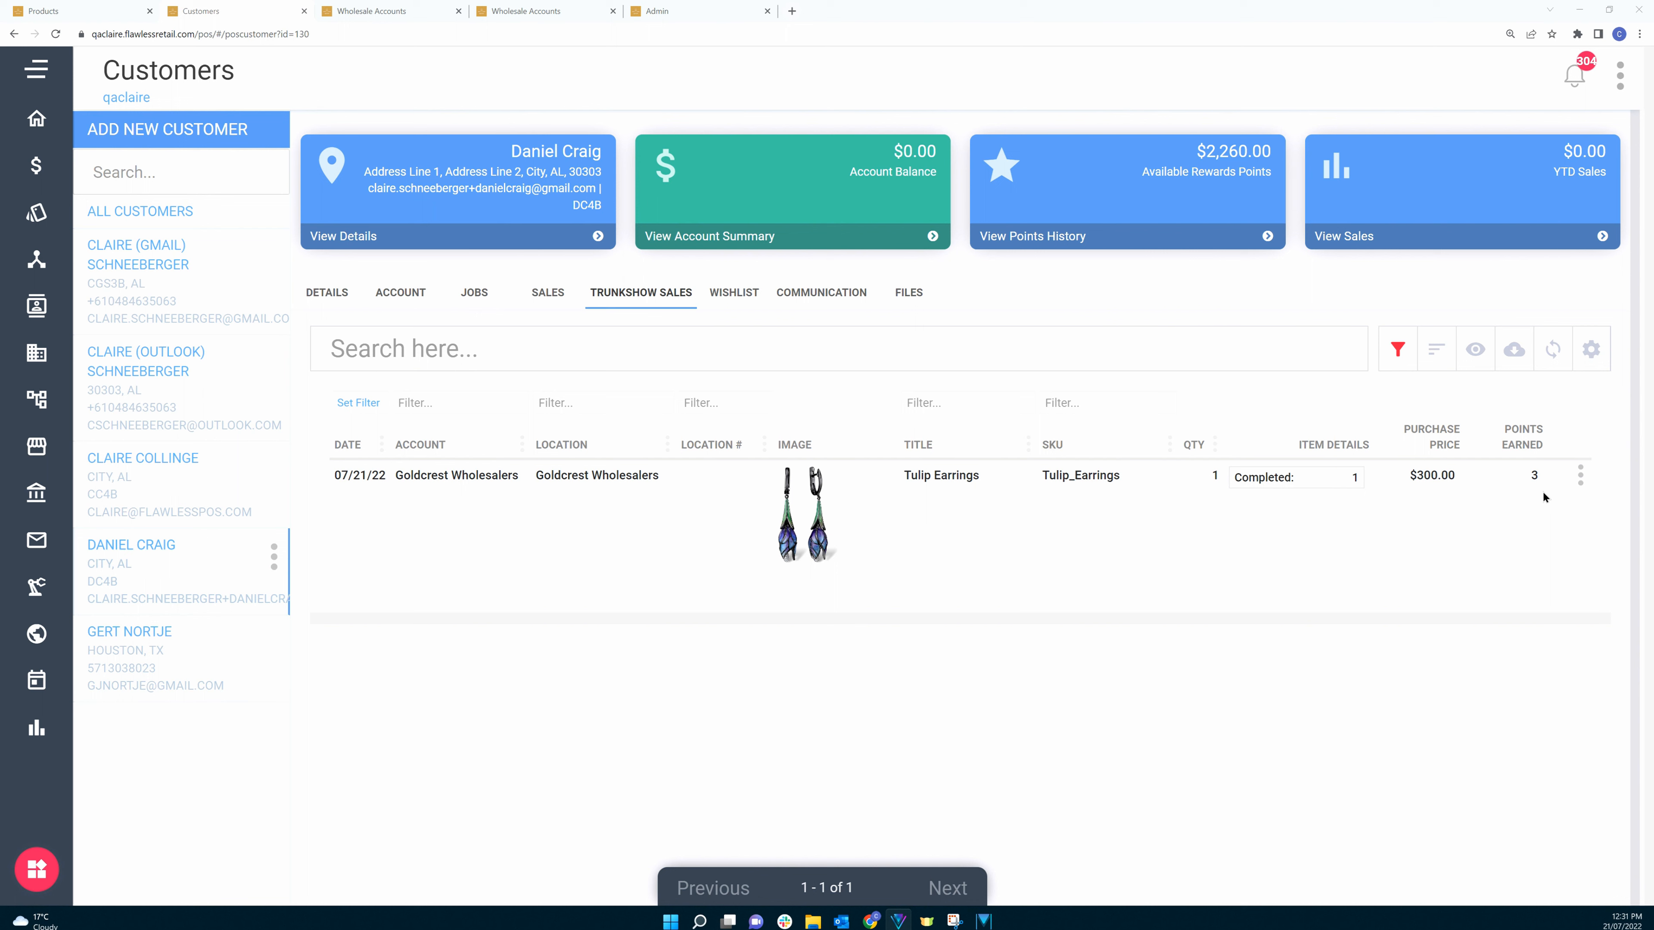
click(1581, 483)
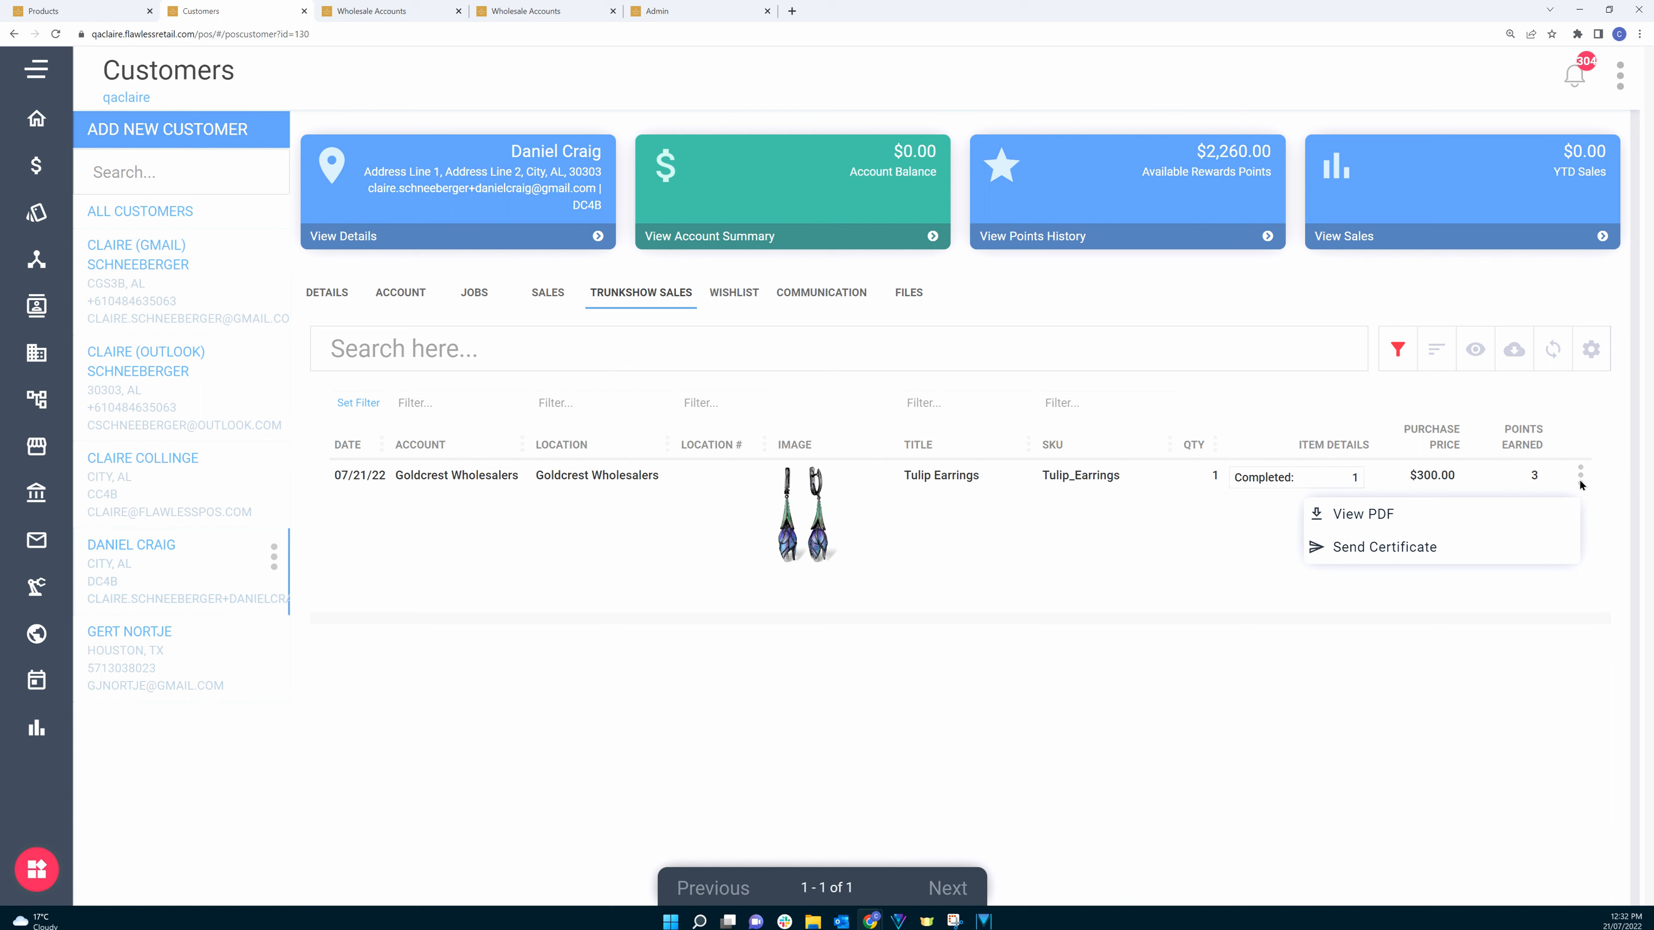
click(1576, 461)
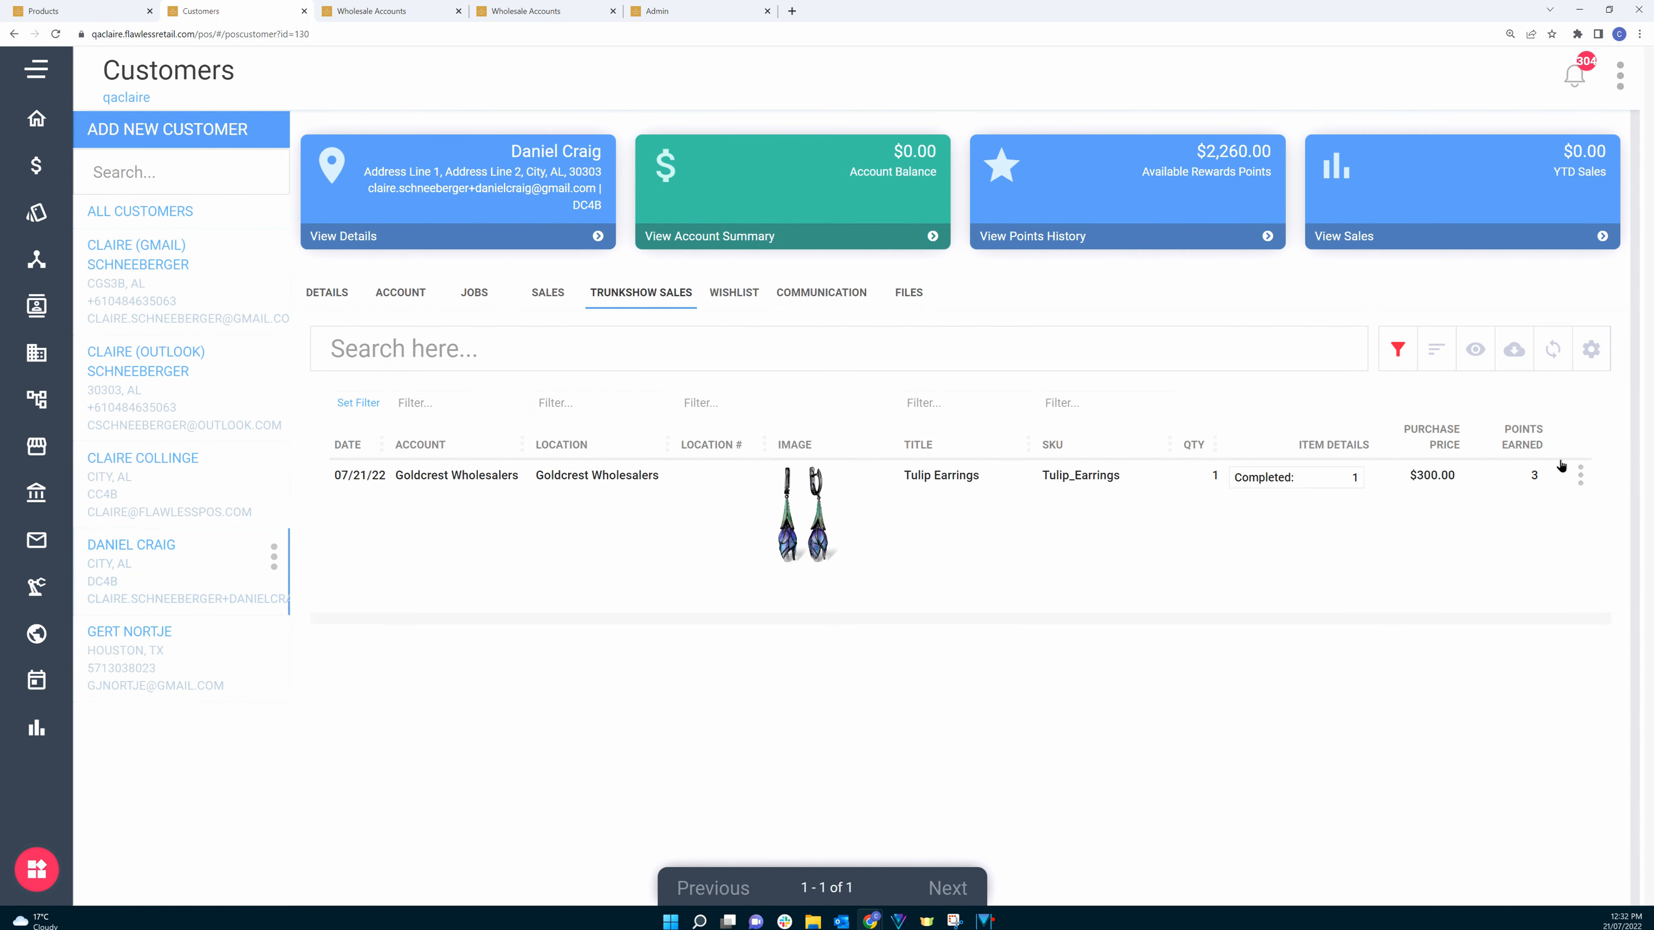